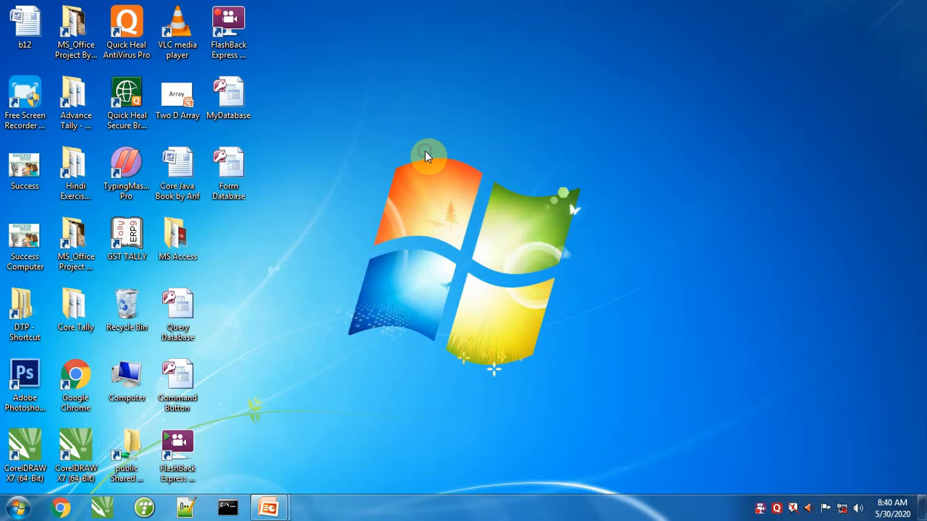
Create a new Microsoft Office Access 2007 database on the desktop and name it "Report Database".
right_click(425, 156)
click(467, 288)
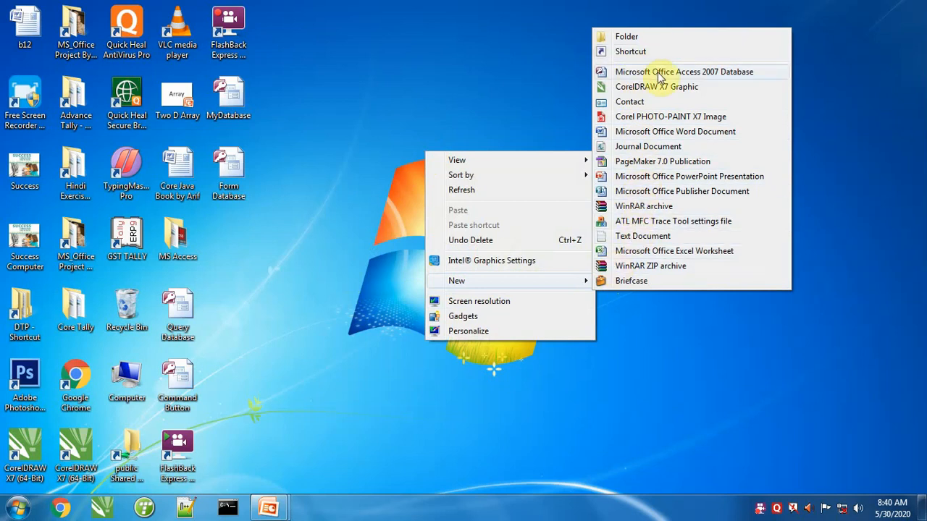
click(659, 72)
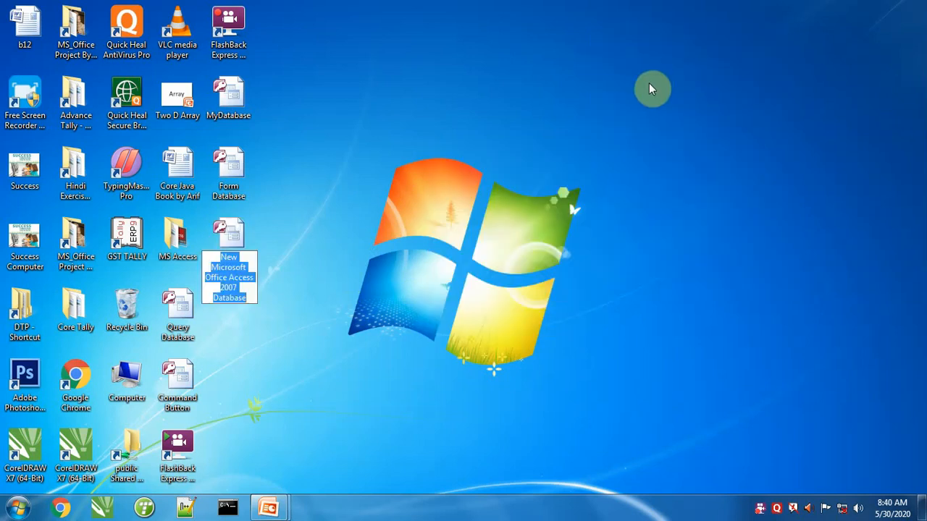
text(Report)
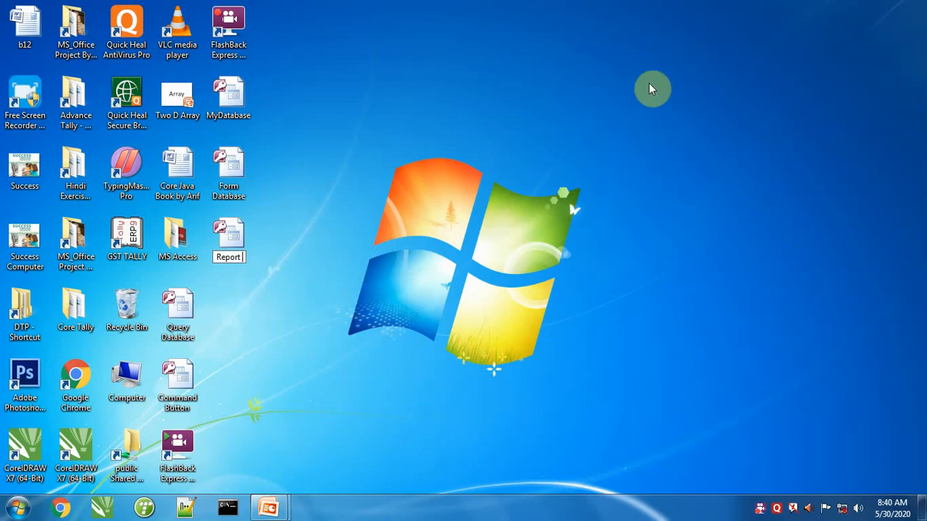
text( Database)
key(Return)
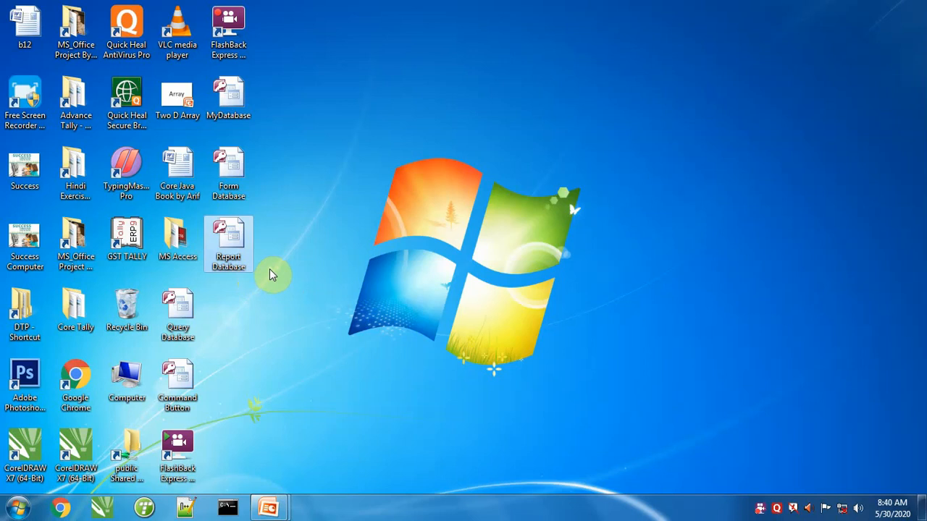
click(18, 507)
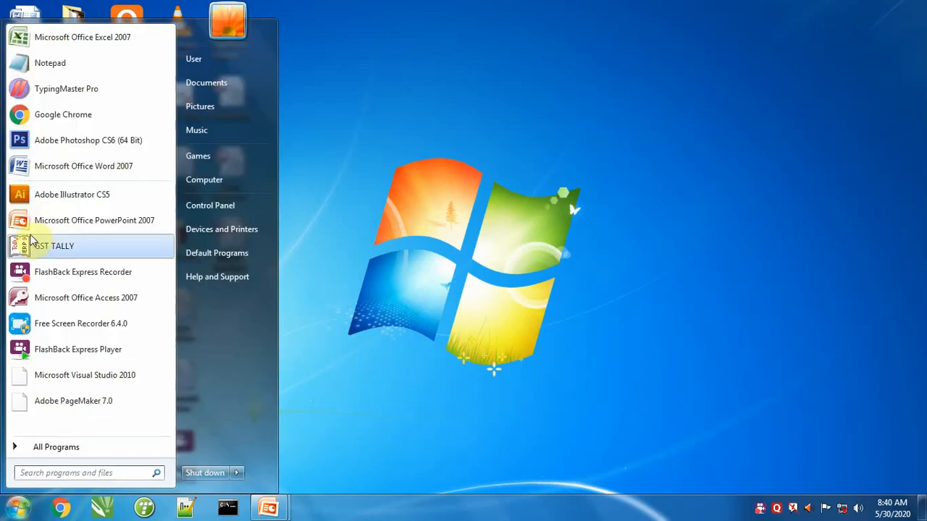
click(42, 447)
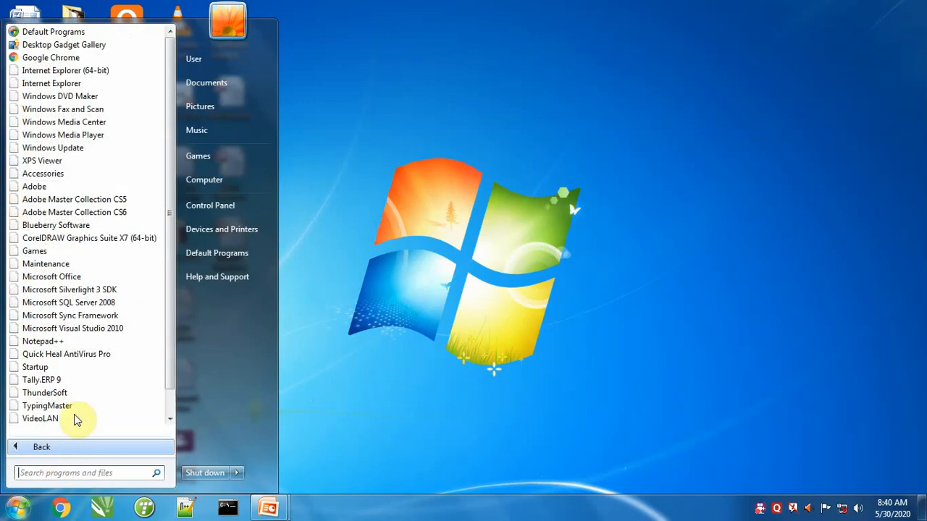
click(51, 277)
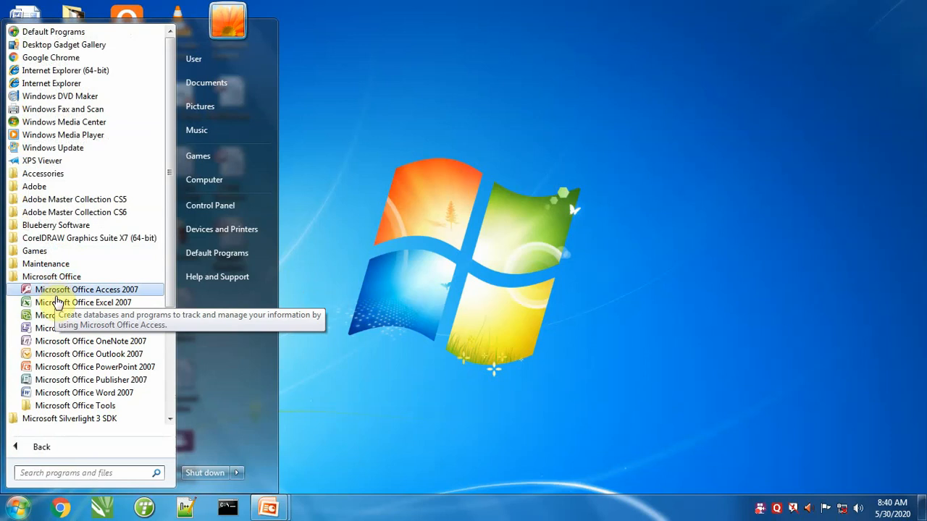
click(496, 293)
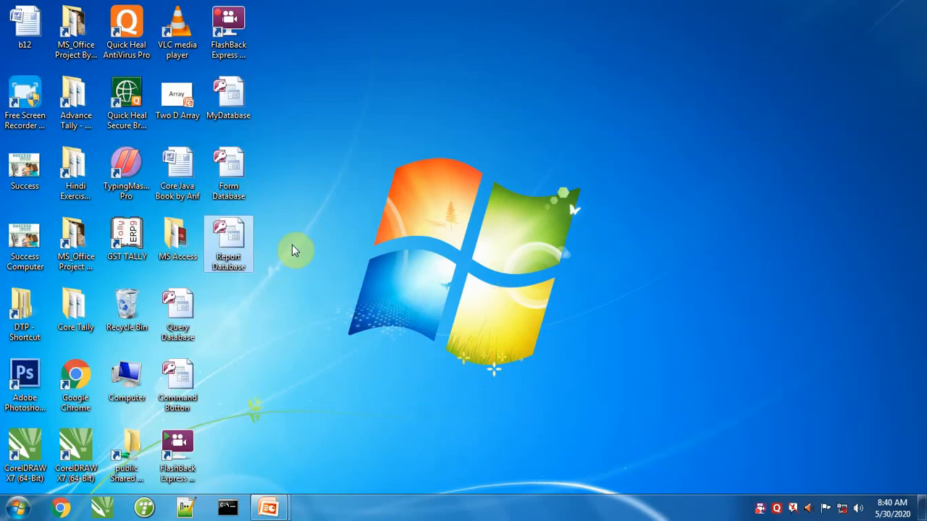
Open Report Database in Access and enable its disabled content.
double_click(232, 249)
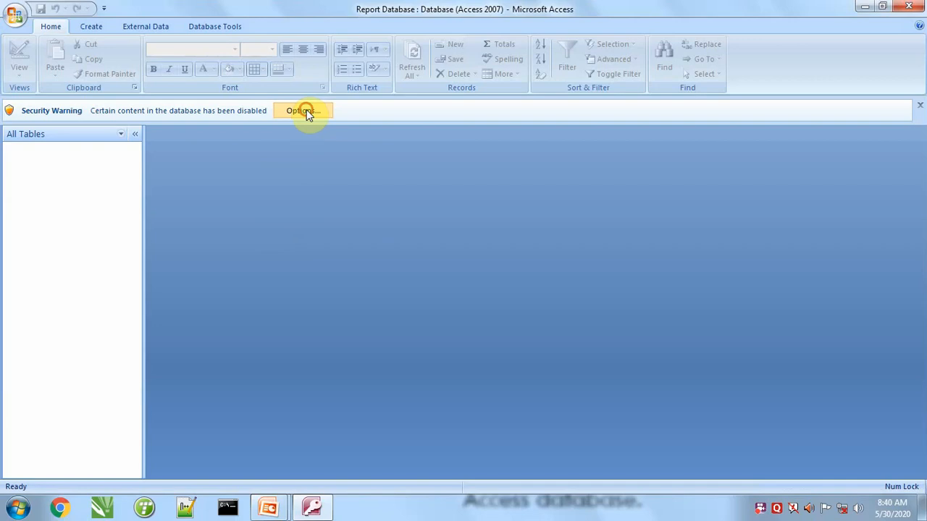
click(305, 113)
click(349, 294)
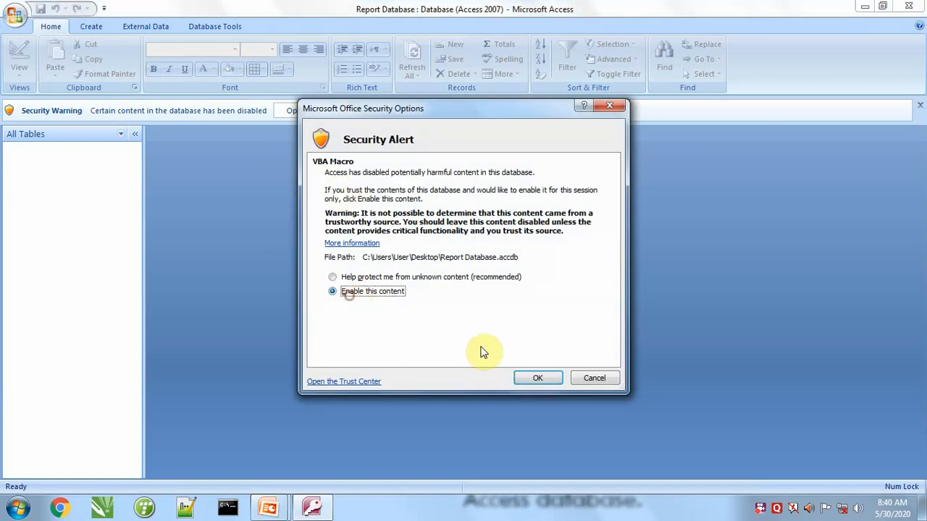
click(528, 380)
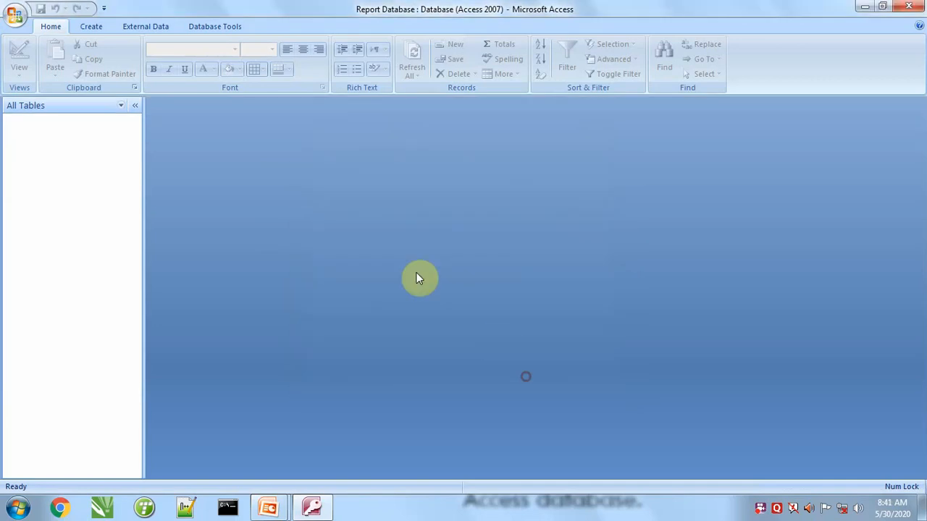
Begin importing objects from an Access database, using Form Database on the Desktop as the source.
click(214, 29)
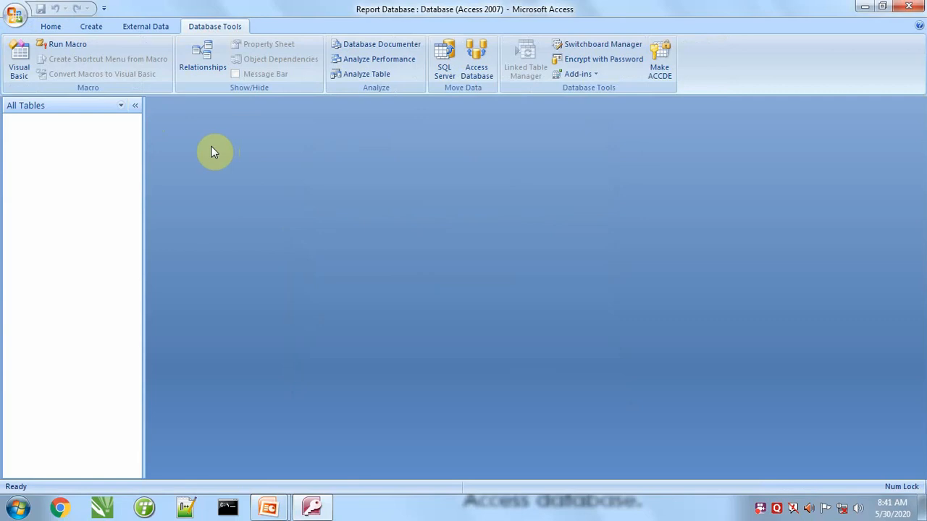
click(142, 28)
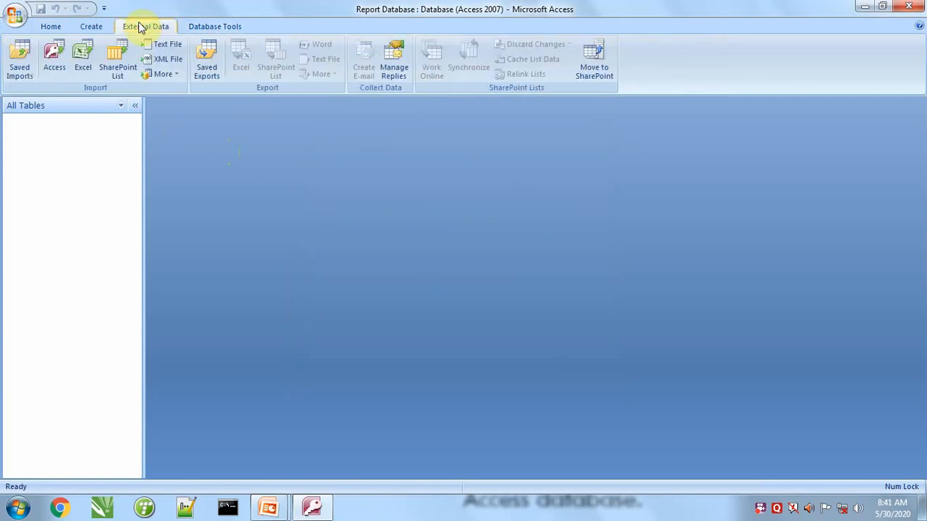
click(52, 72)
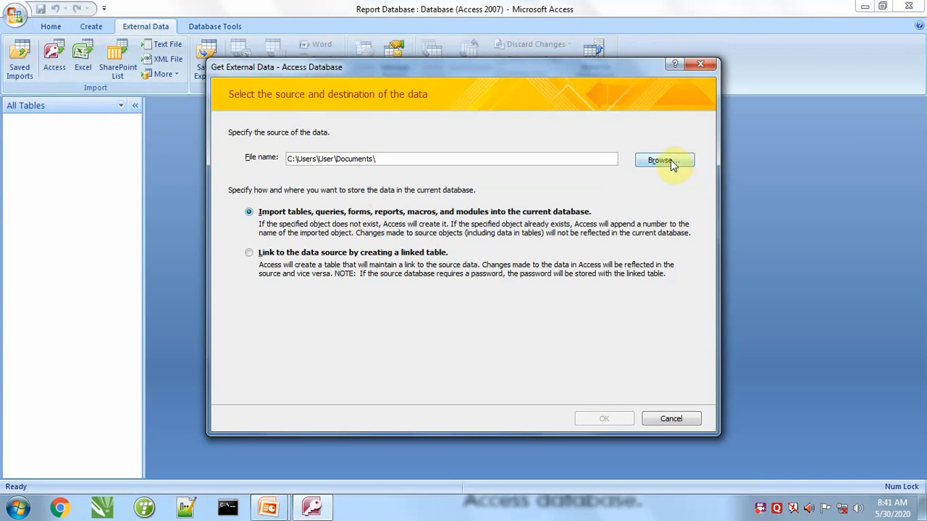
click(672, 164)
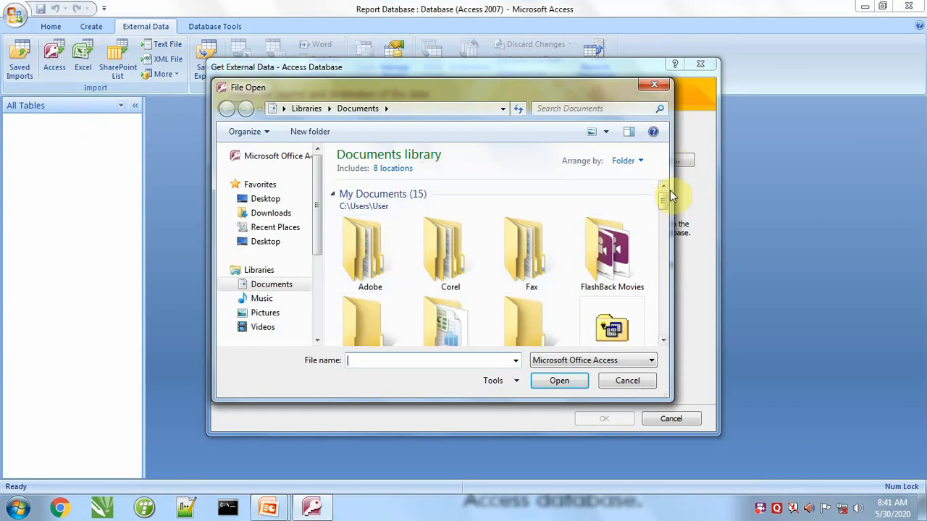
click(264, 205)
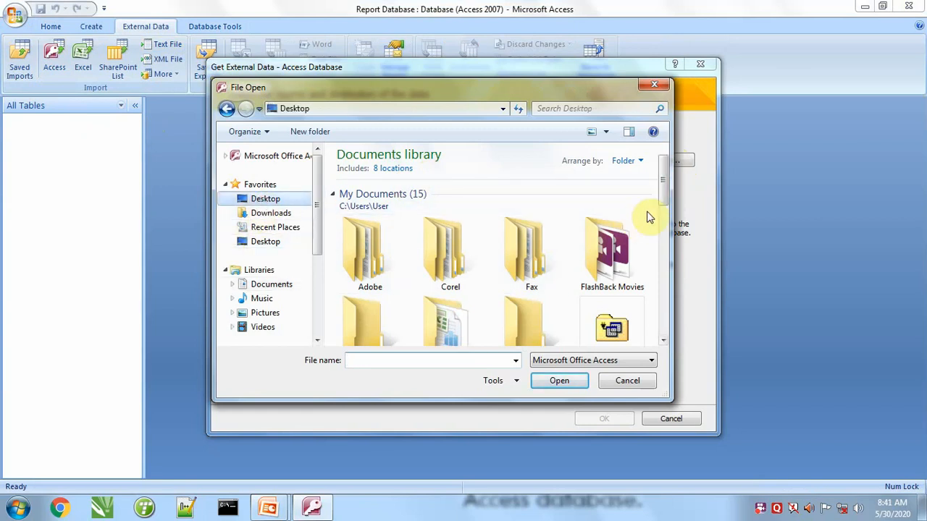
drag(662, 193, 659, 335)
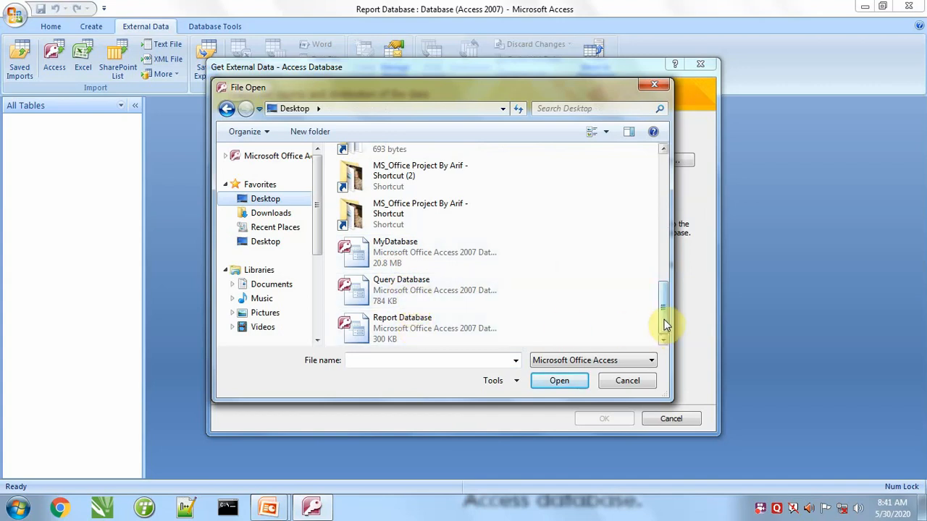
drag(662, 321, 657, 279)
double_click(369, 259)
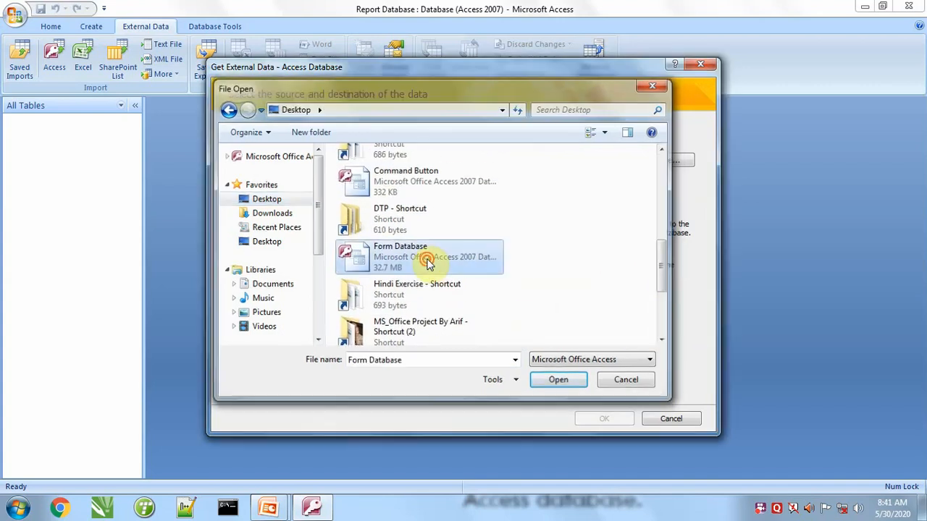
click(604, 420)
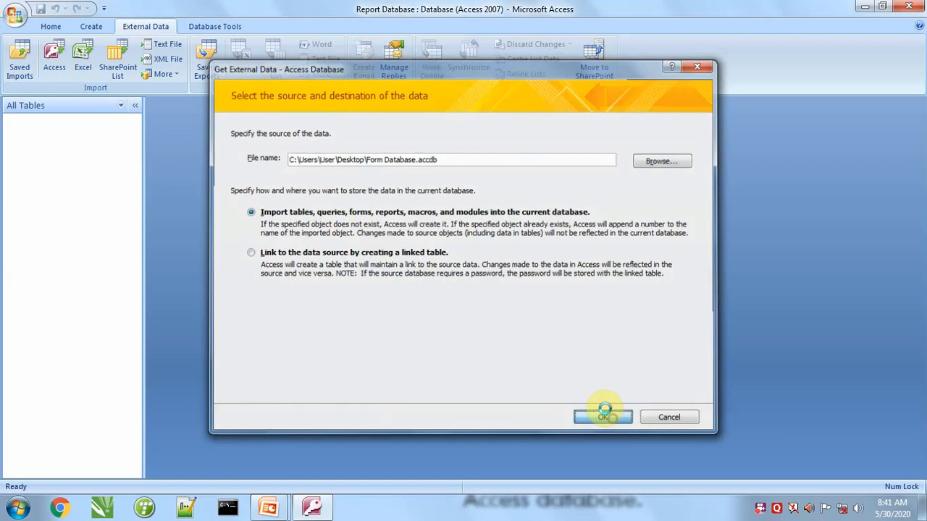
Import Employee Table 1 without saving the import steps, and open the table with the field list closed.
click(53, 63)
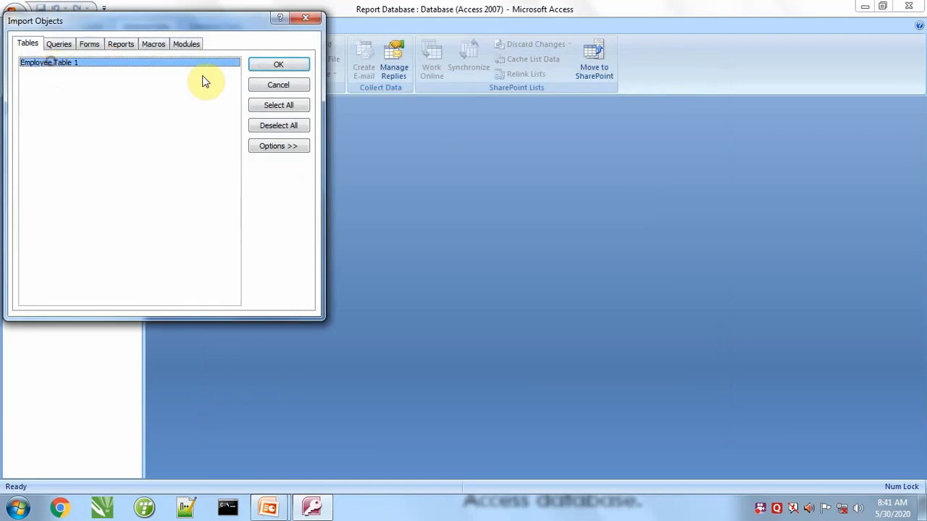
click(270, 64)
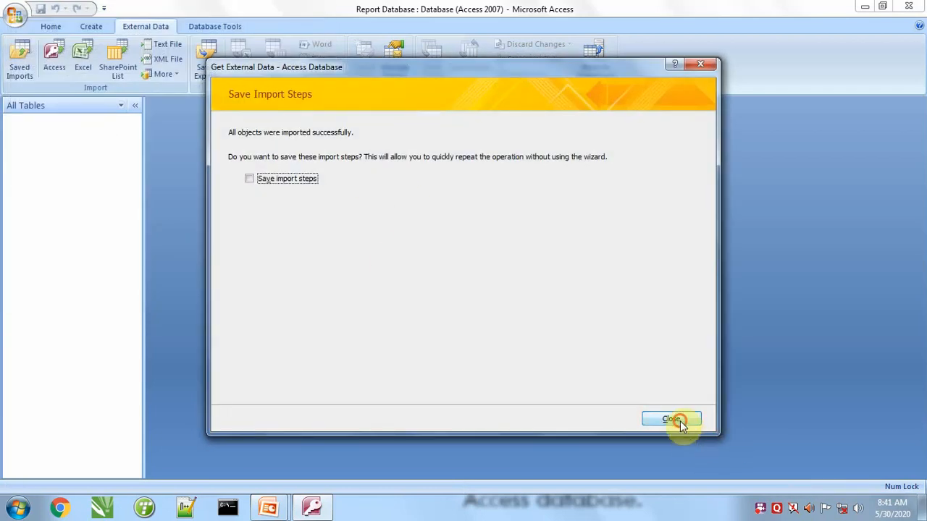
click(672, 420)
double_click(57, 135)
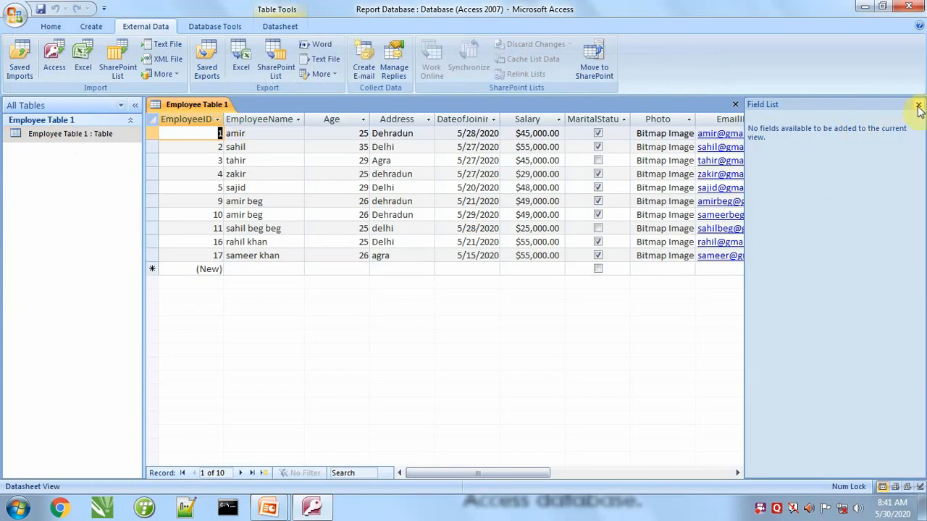
click(918, 106)
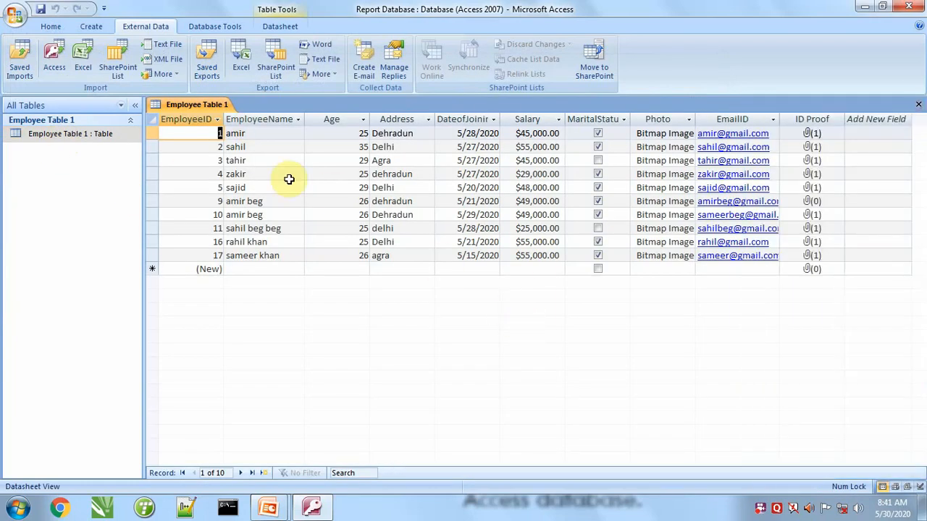
click(85, 24)
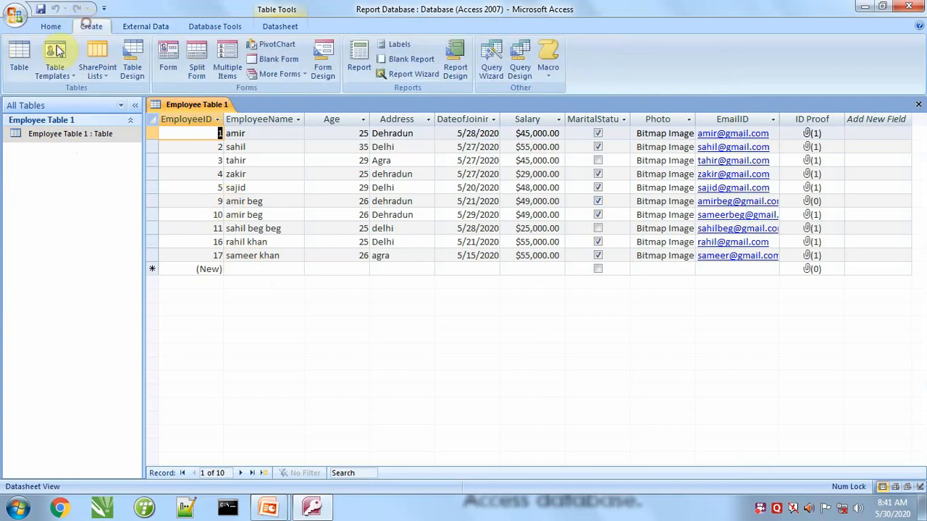
click(134, 73)
click(918, 105)
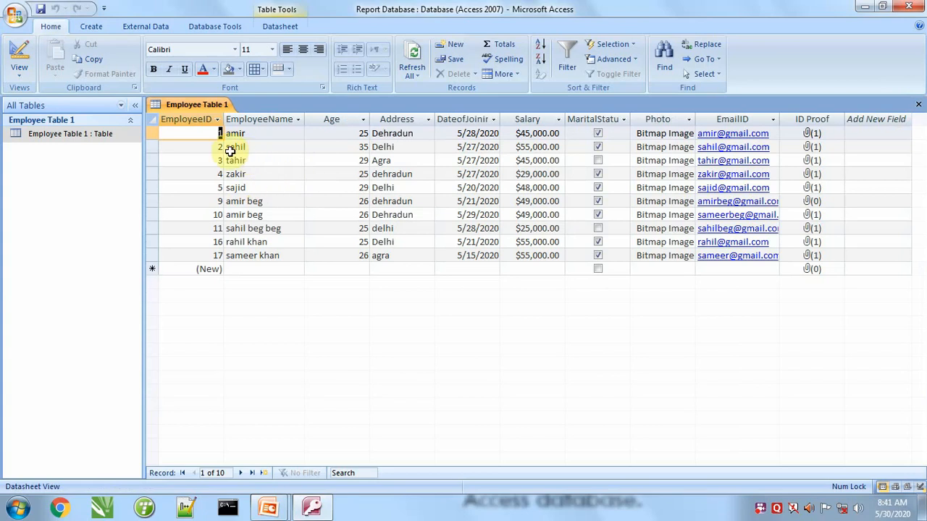
Close the Employee Table 1 datasheet and create a basic report from that table.
click(91, 26)
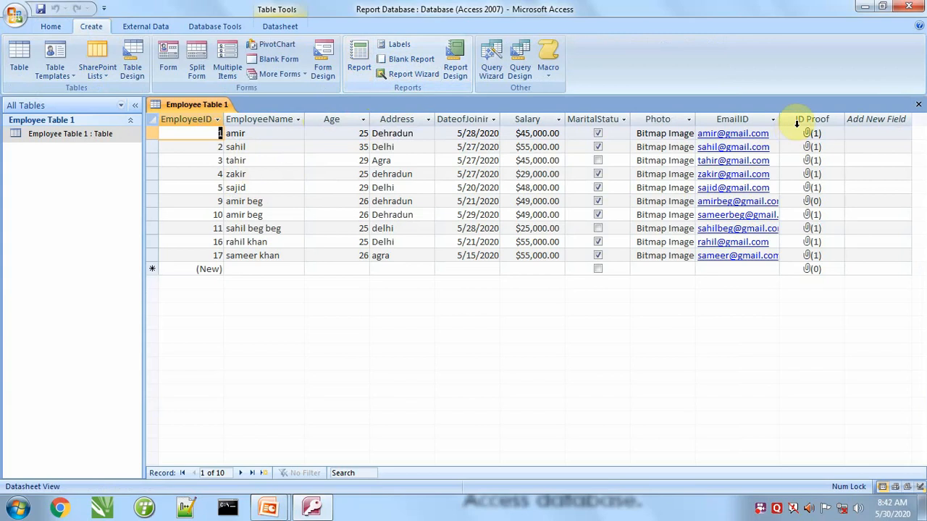
click(918, 104)
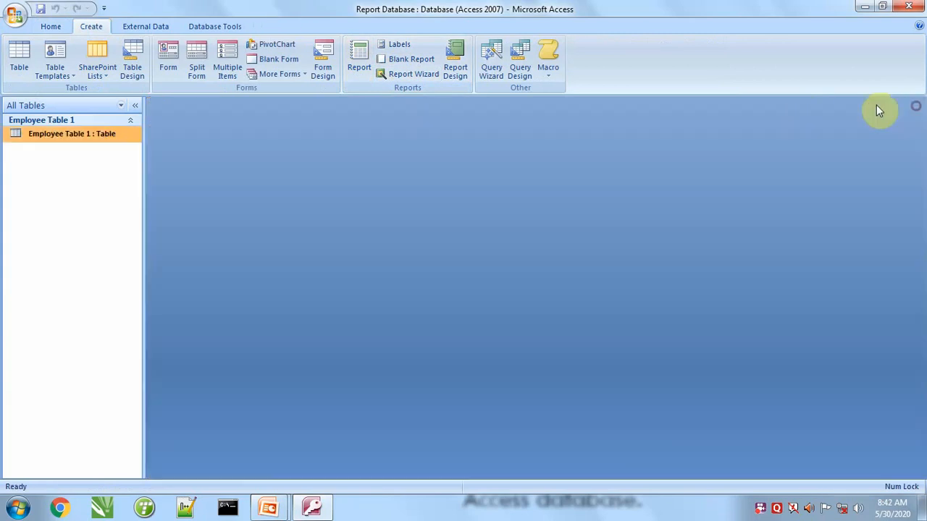
click(361, 72)
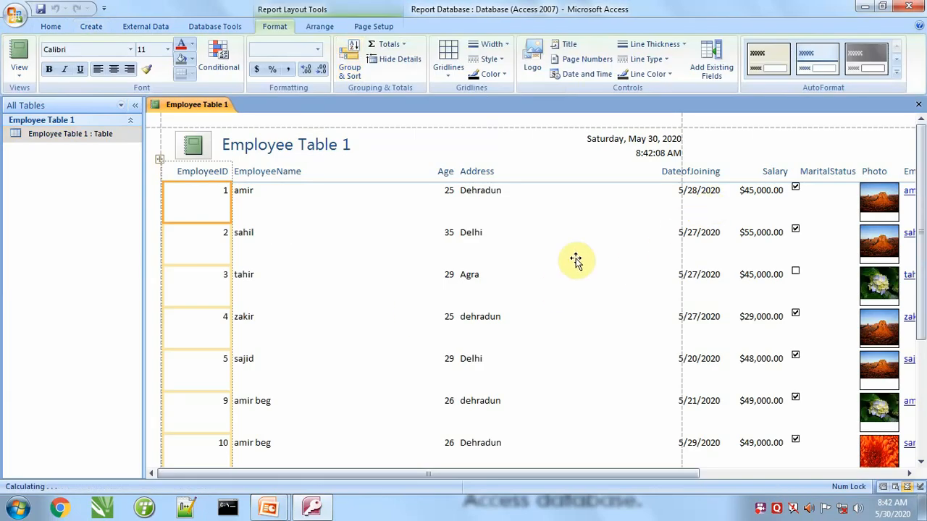
Change the title in the report header to "Employee Report".
scroll(575, 258, down, 3)
scroll(558, 275, up, 3)
scroll(631, 476, down, 1)
drag(631, 476, 472, 457)
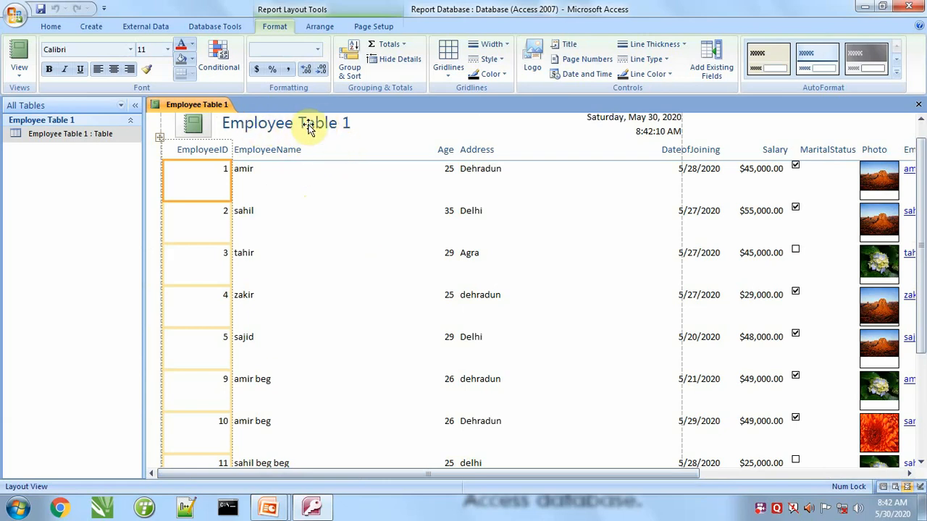
double_click(331, 127)
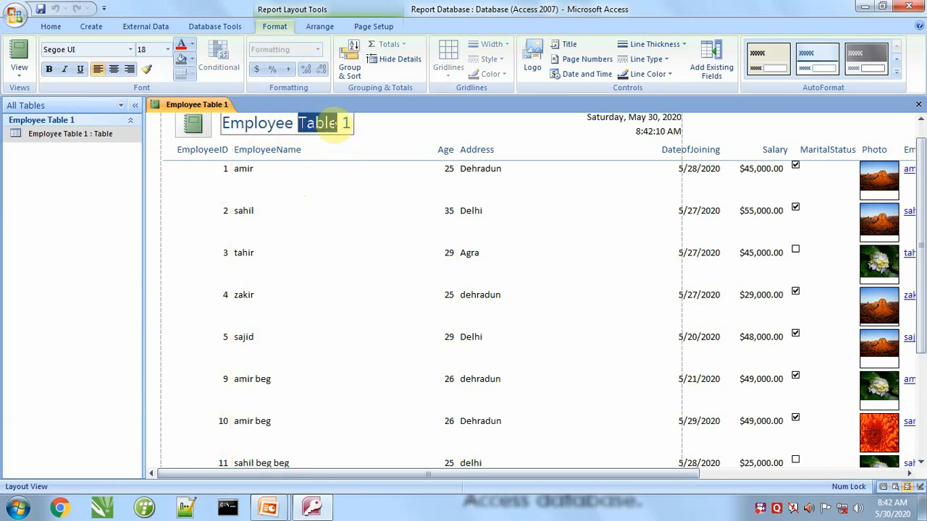
text(Report)
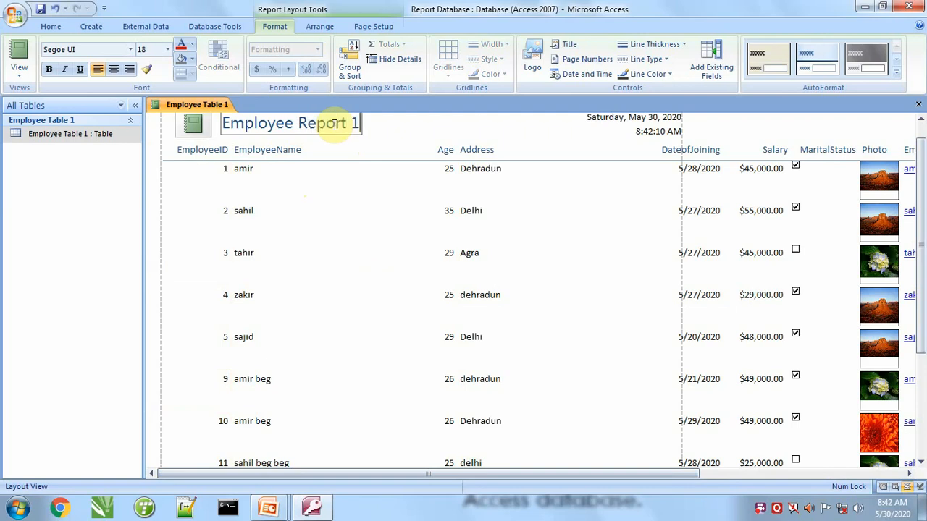
click(393, 193)
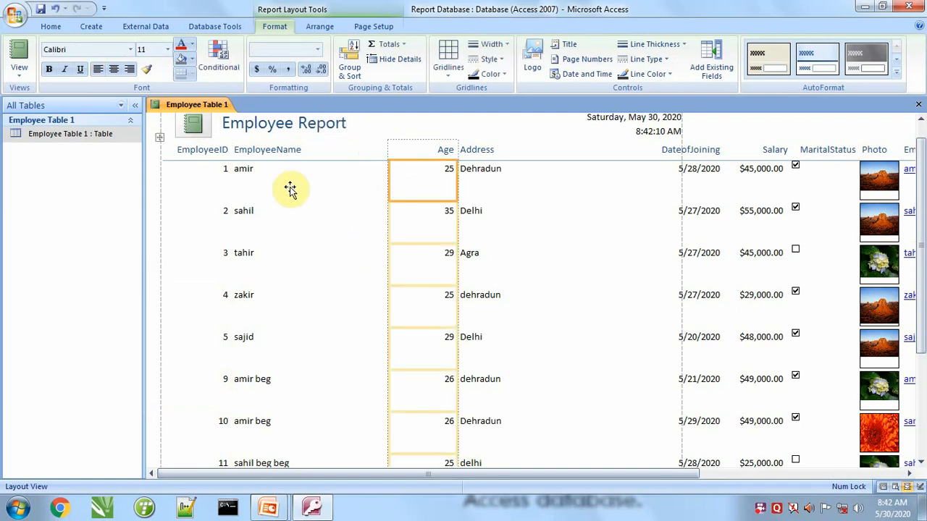
Switch the report to Design View and narrow the EmployeeName column to about 1.7 inches.
click(20, 69)
click(53, 187)
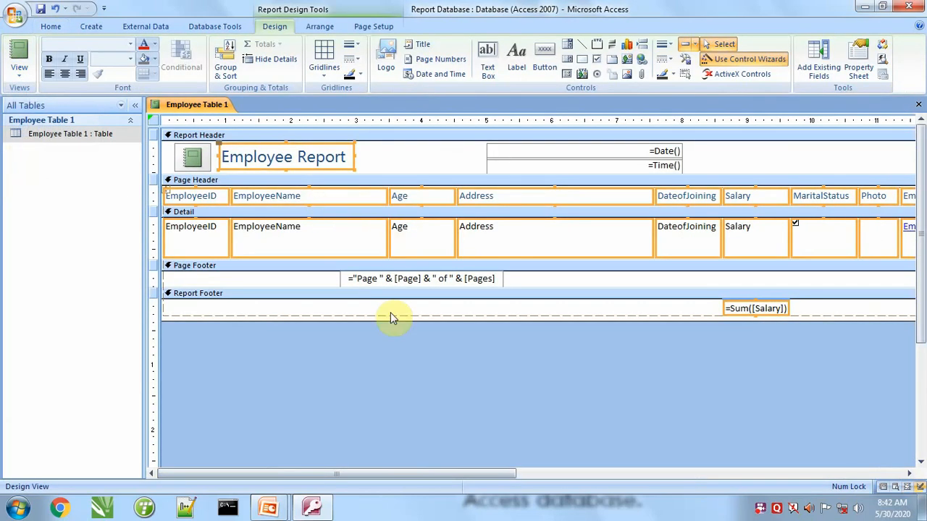
click(386, 343)
click(337, 195)
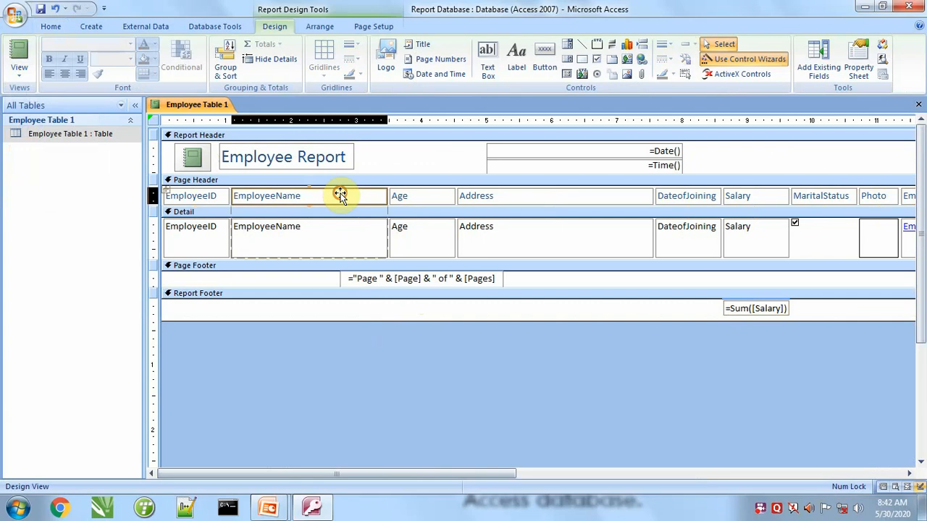
drag(384, 195, 343, 194)
Narrow the EmployeeID column to about 0.9 inch, Age to about 0.5 inch and Address to about 1.7 inches.
click(217, 197)
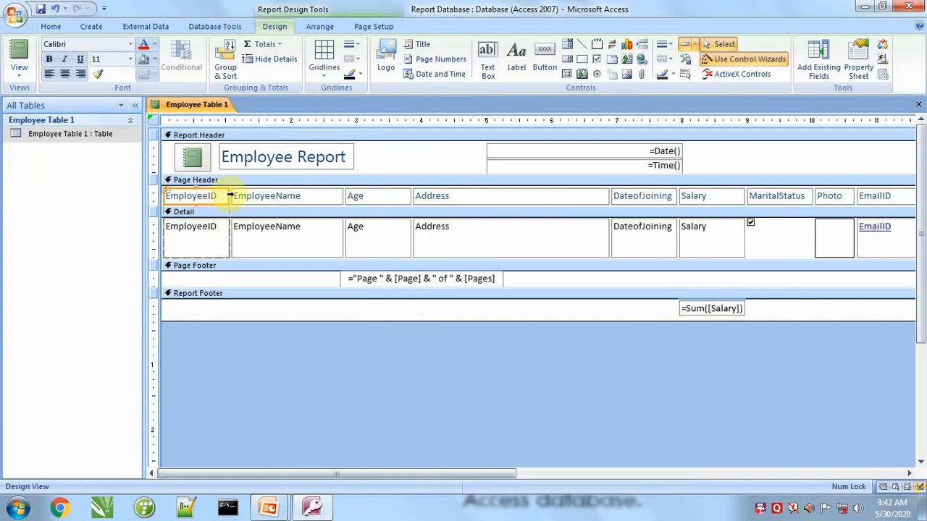
drag(227, 196, 220, 196)
click(388, 198)
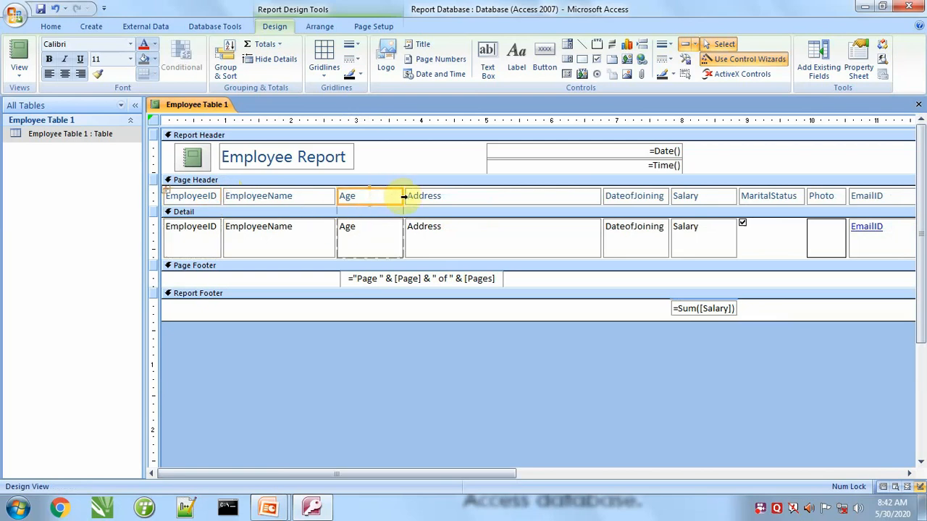
drag(399, 195, 369, 195)
click(467, 196)
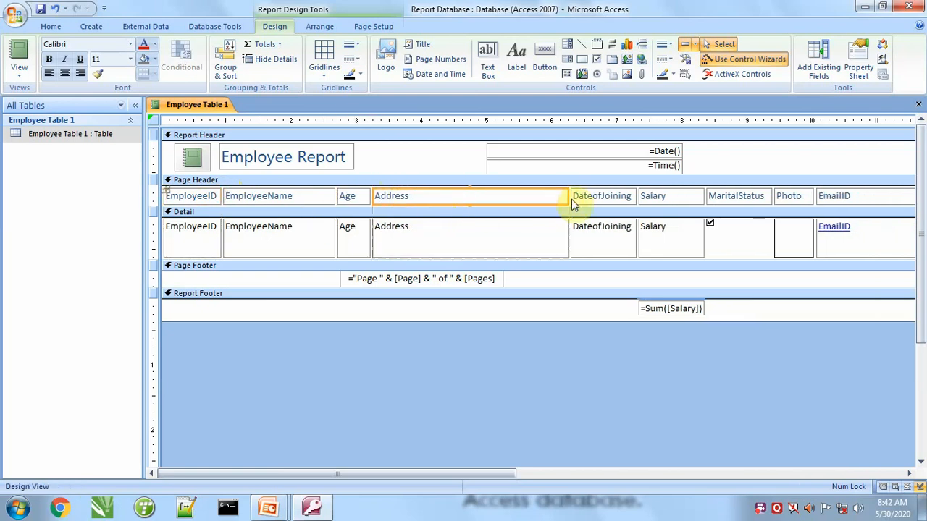
drag(568, 196, 485, 196)
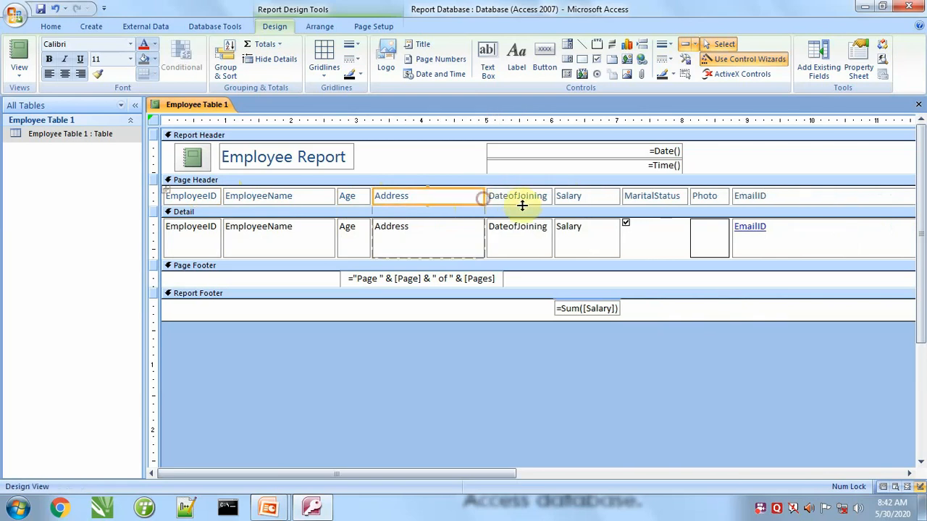
Narrow the Salary column to about 0.65 inch and EmailID to about 1.5 inches, and display the result in Report View.
click(597, 195)
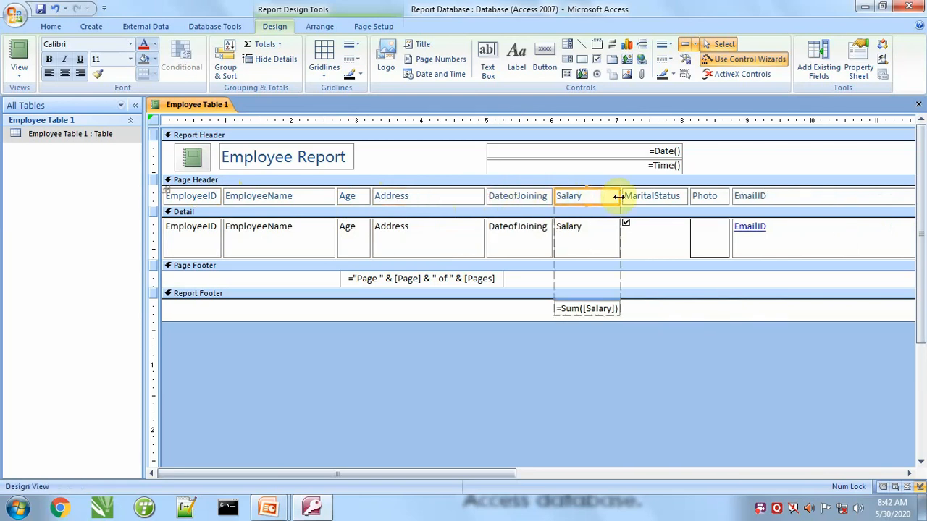
drag(615, 196, 595, 196)
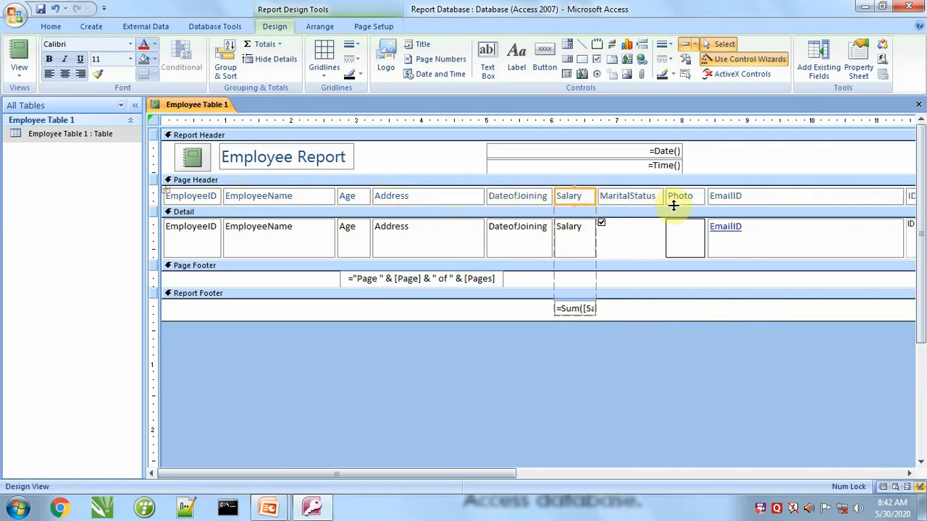
click(782, 196)
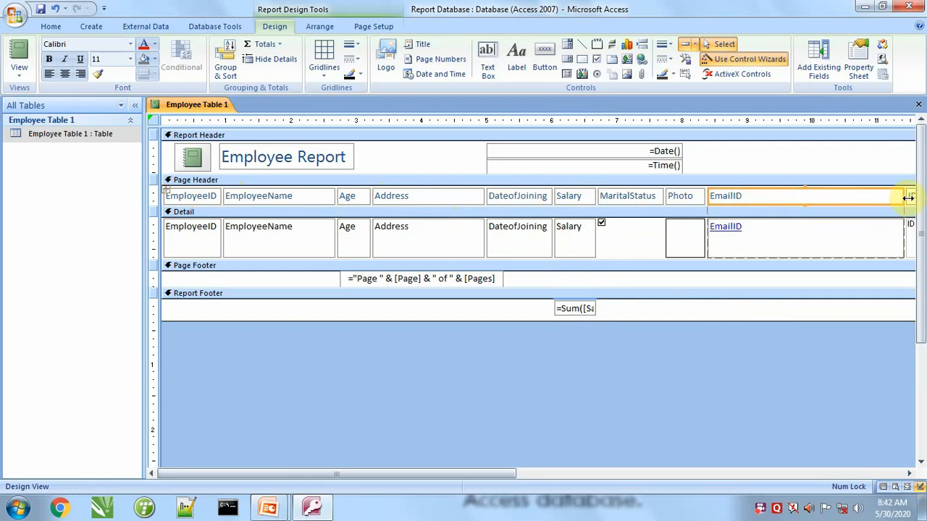
drag(902, 195, 804, 198)
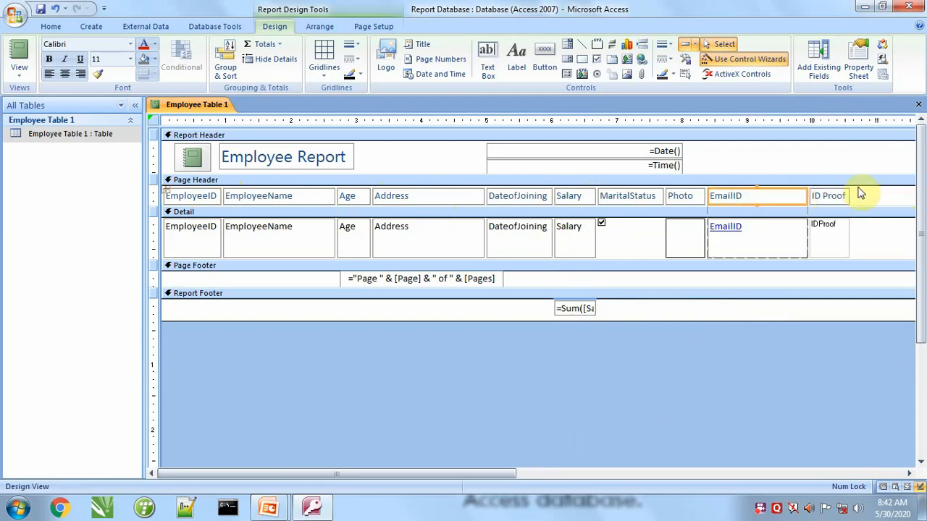
click(19, 51)
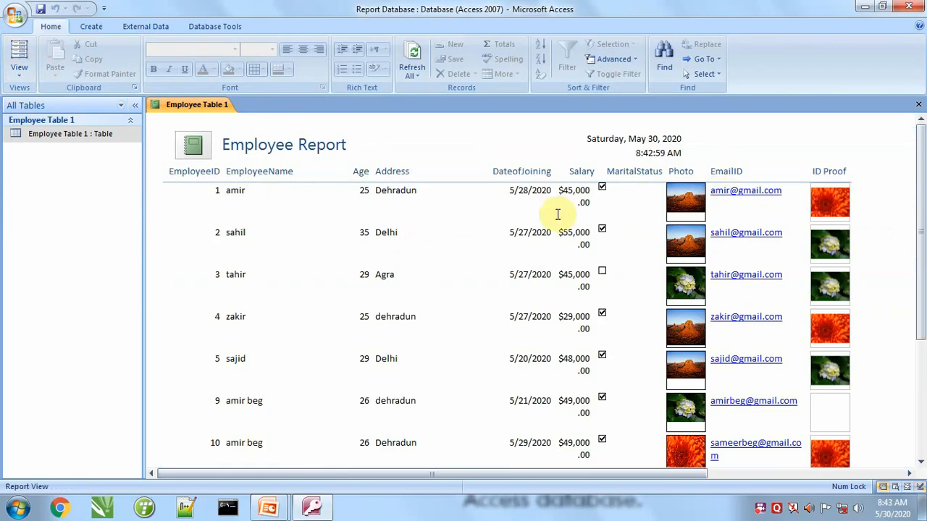
Widen the Salary column to about 1 inch in Design View so amounts fit on one line, checking it in Report View.
click(21, 76)
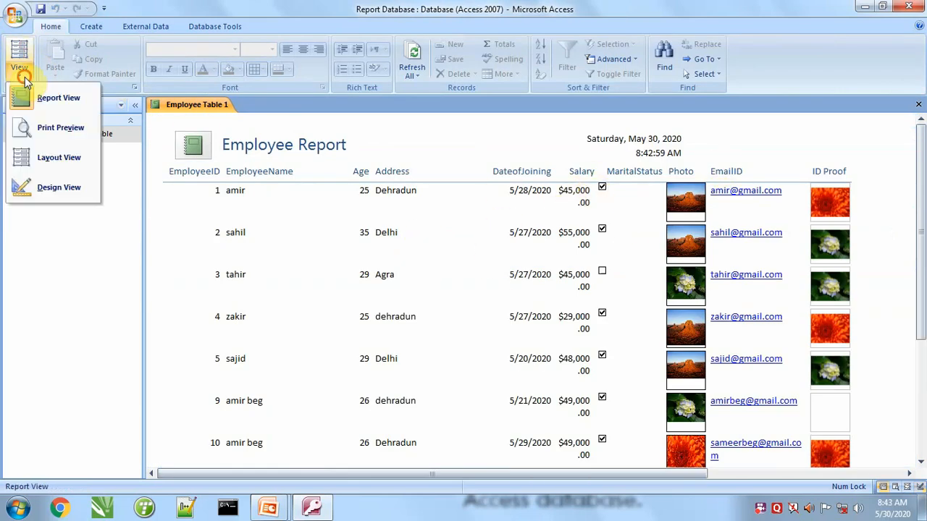
click(48, 187)
click(585, 198)
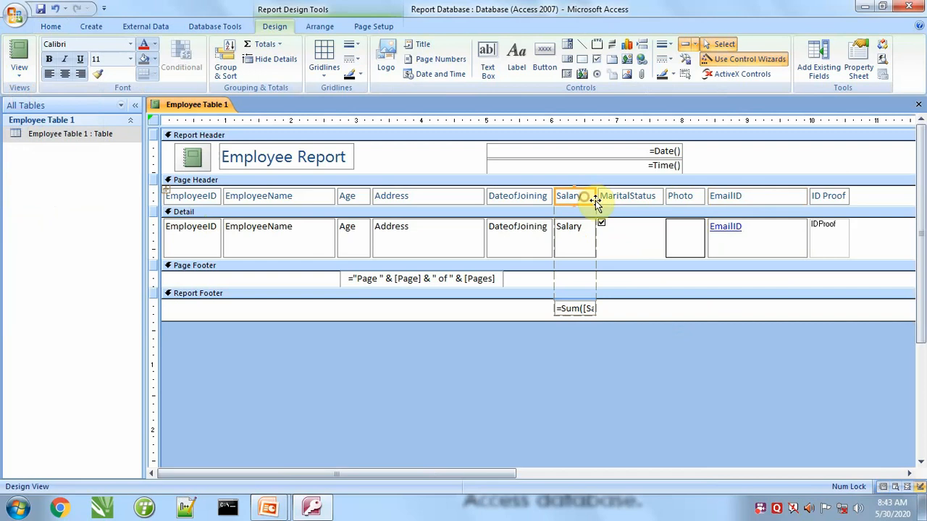
click(592, 195)
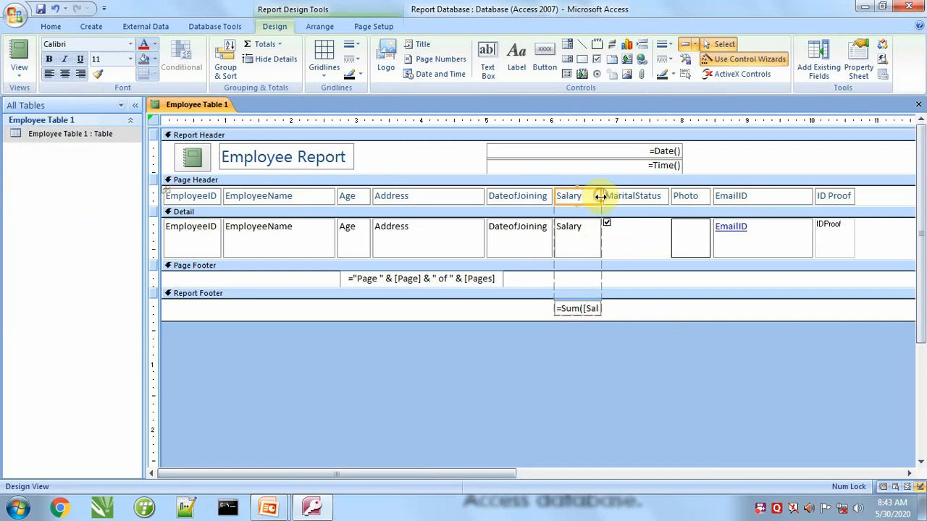
click(15, 45)
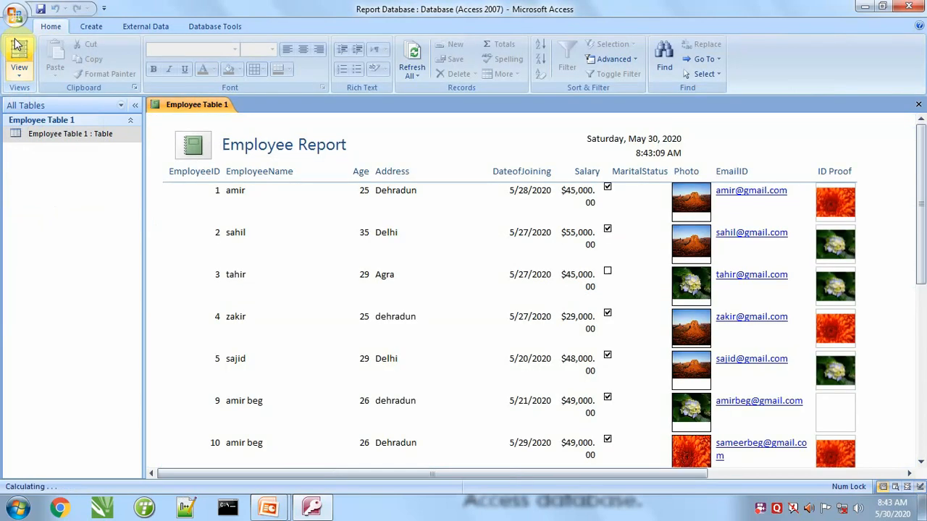
click(21, 74)
click(31, 191)
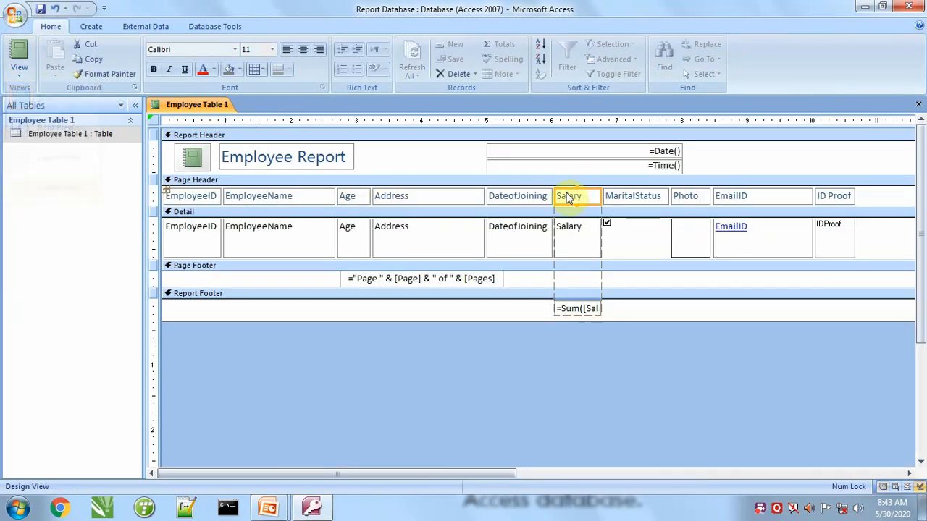
drag(600, 196, 620, 195)
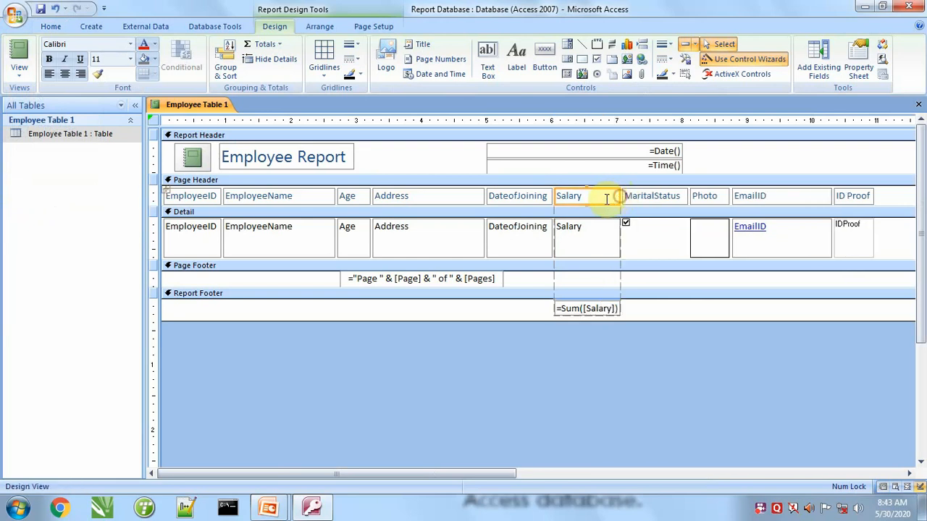
click(25, 43)
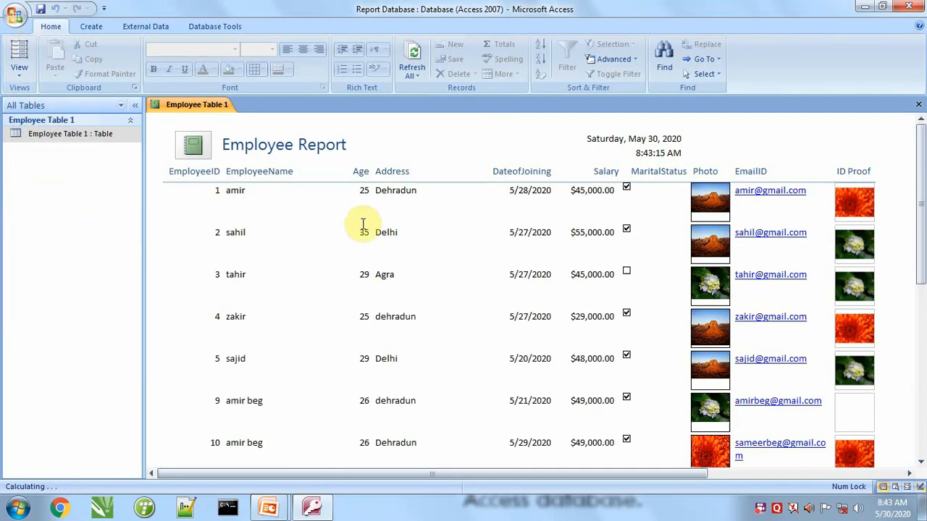
Reduce the height of the Detail fields and the Detail section to about 0.4 inch in Design View, and show the report in Report View.
click(22, 73)
click(50, 190)
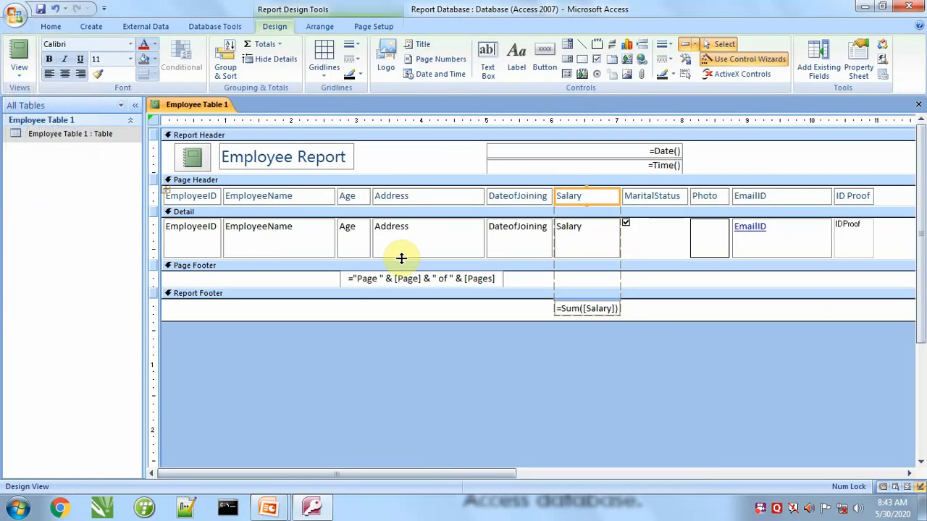
click(279, 254)
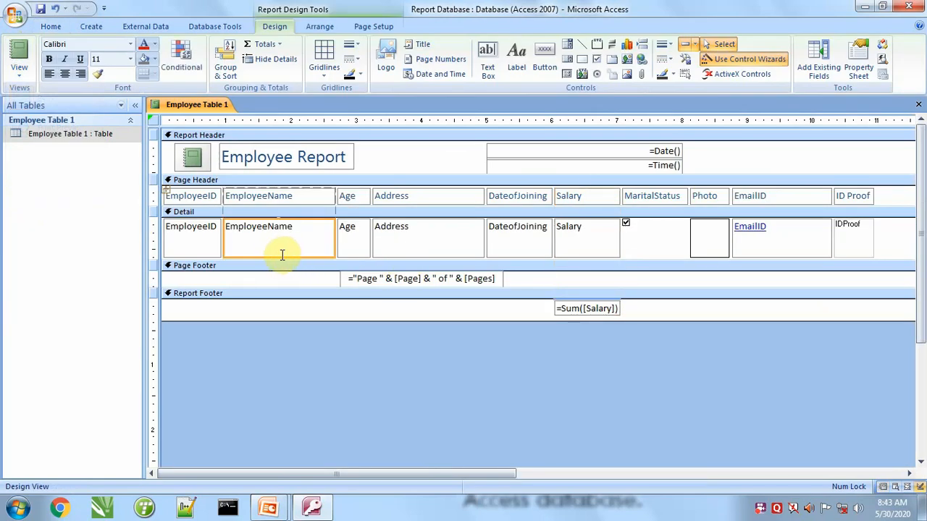
click(407, 255)
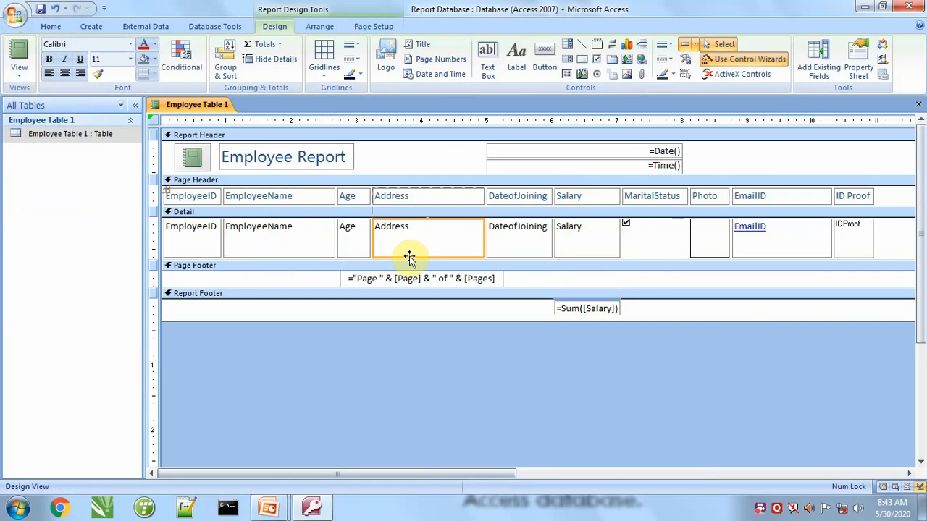
drag(415, 259, 415, 253)
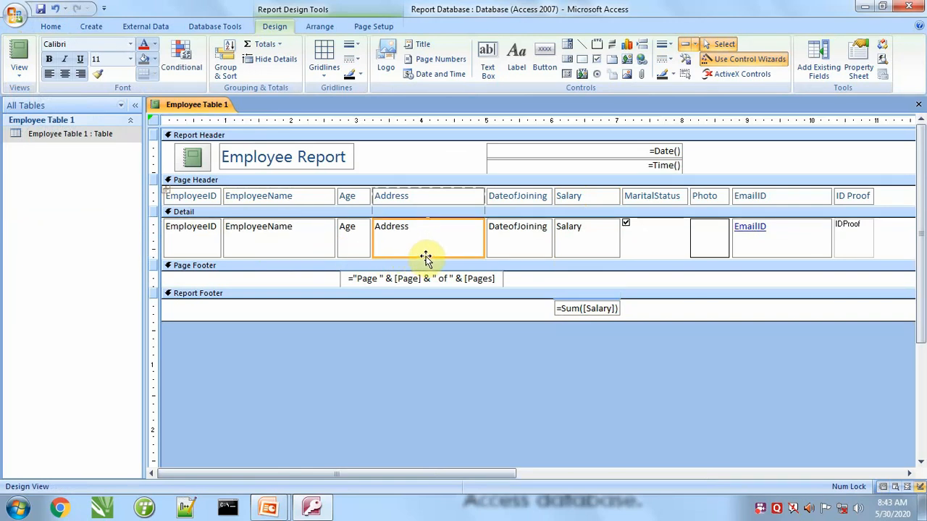
click(521, 259)
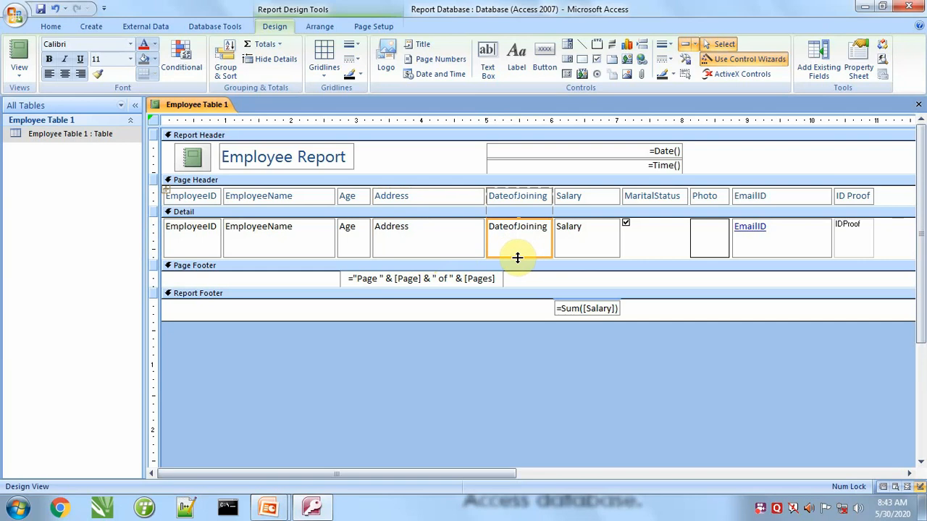
drag(517, 256, 518, 244)
click(512, 266)
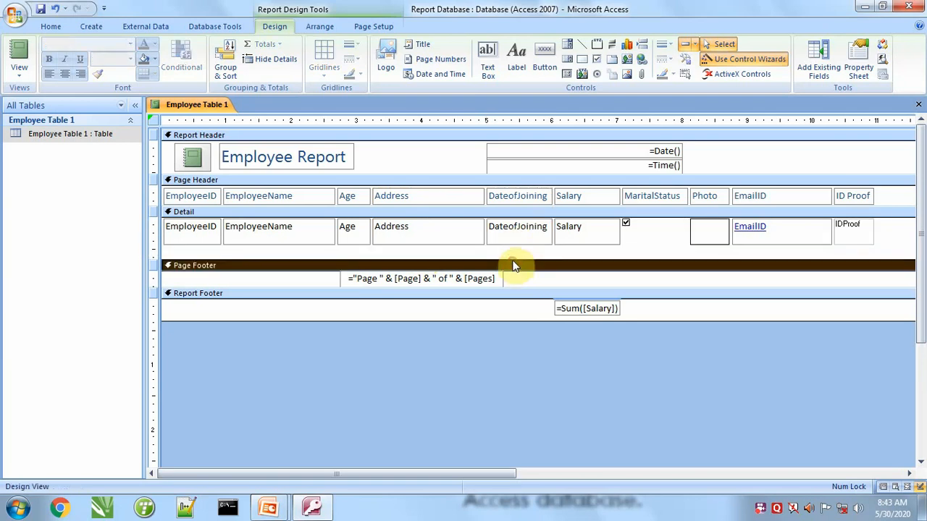
drag(512, 261, 513, 245)
click(18, 49)
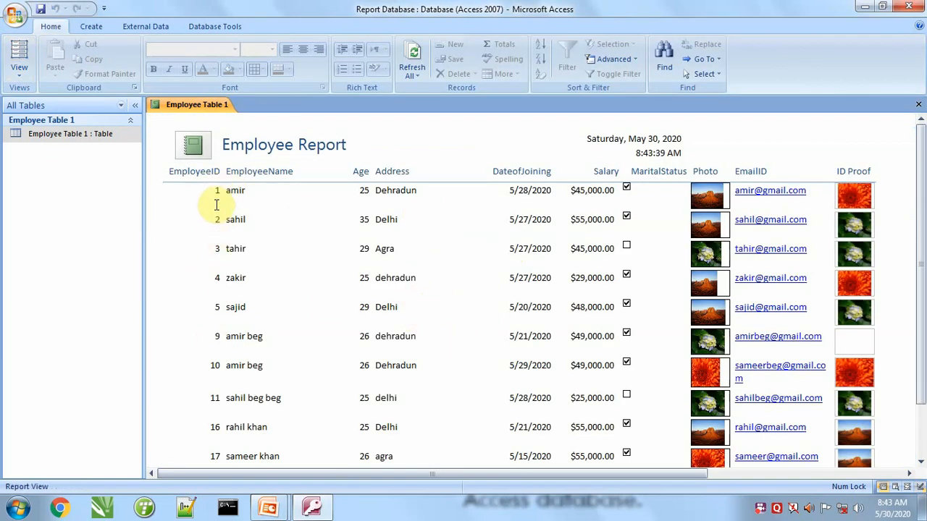
Return to Design View and center the EmployeeID field in the Detail section.
click(19, 69)
click(53, 188)
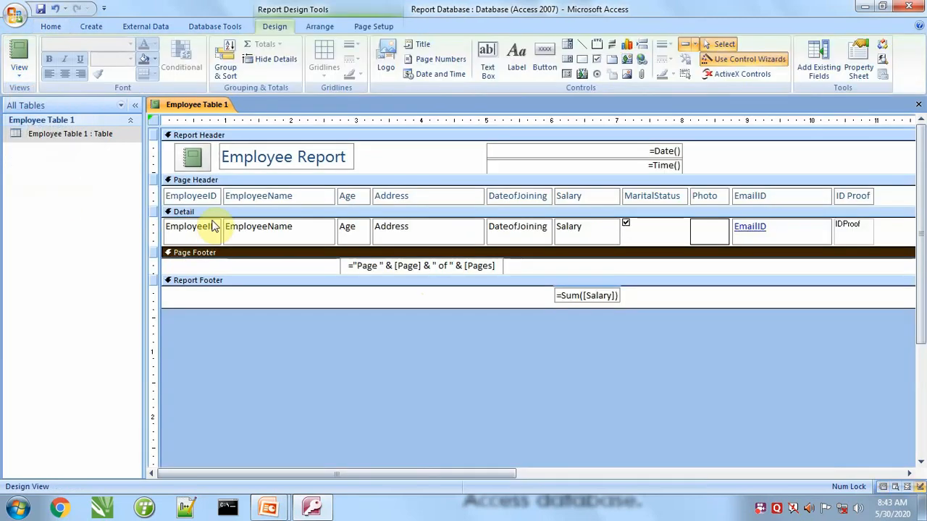
click(197, 229)
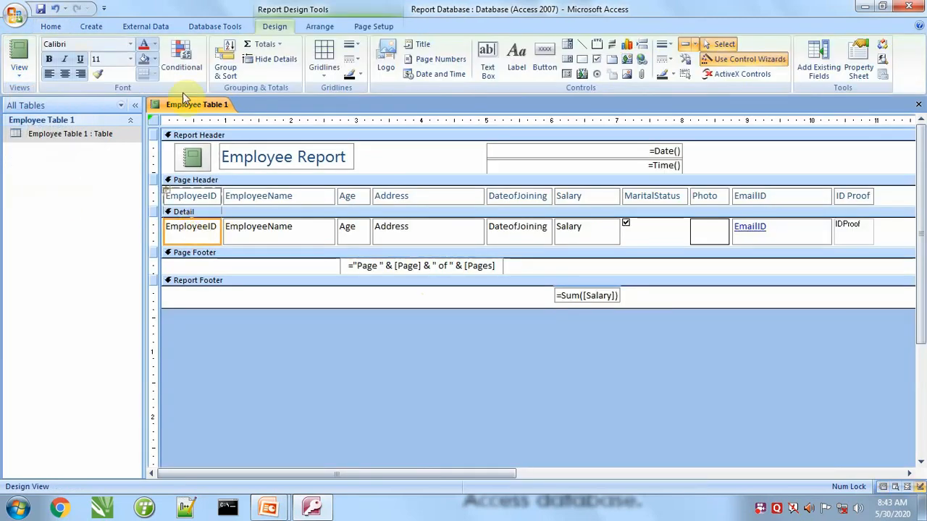
click(64, 75)
Center the headings and Detail fields of the Age and Salary columns, and check the alignment in Report View.
click(352, 227)
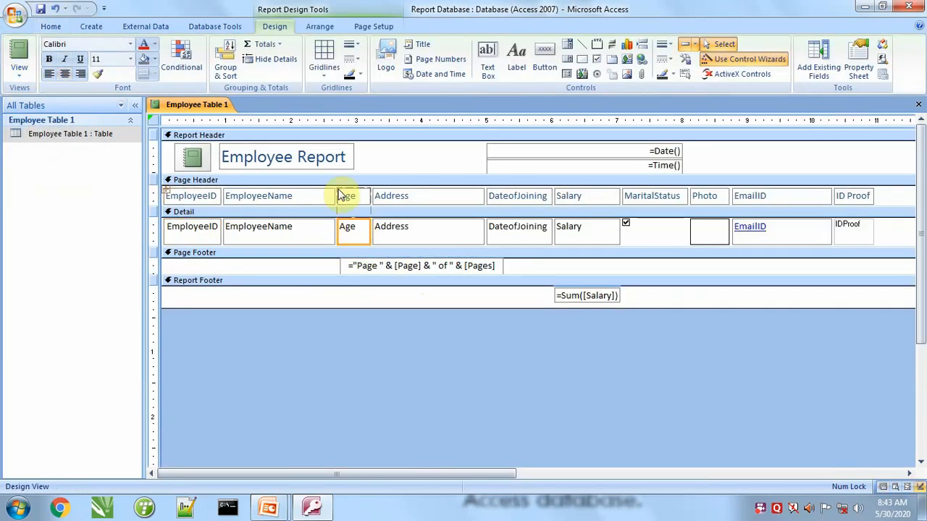
click(345, 331)
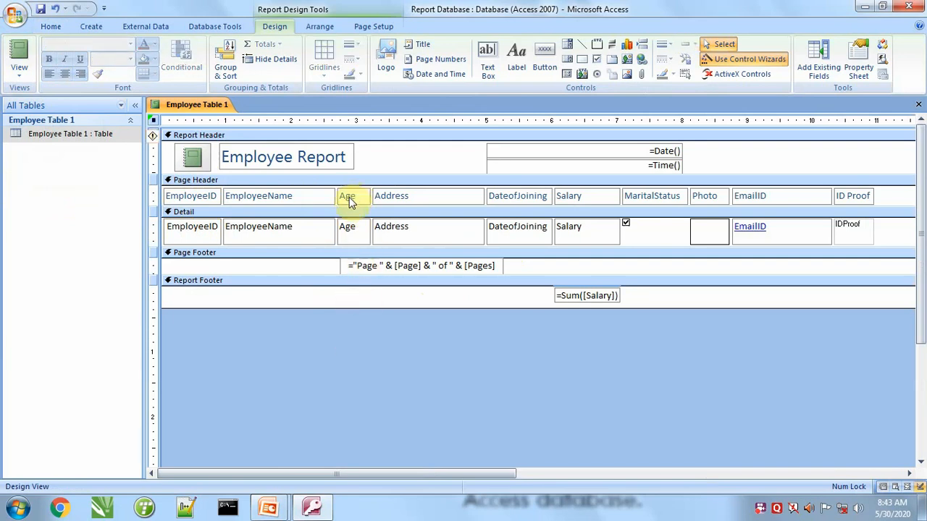
click(355, 199)
shift+click(362, 230)
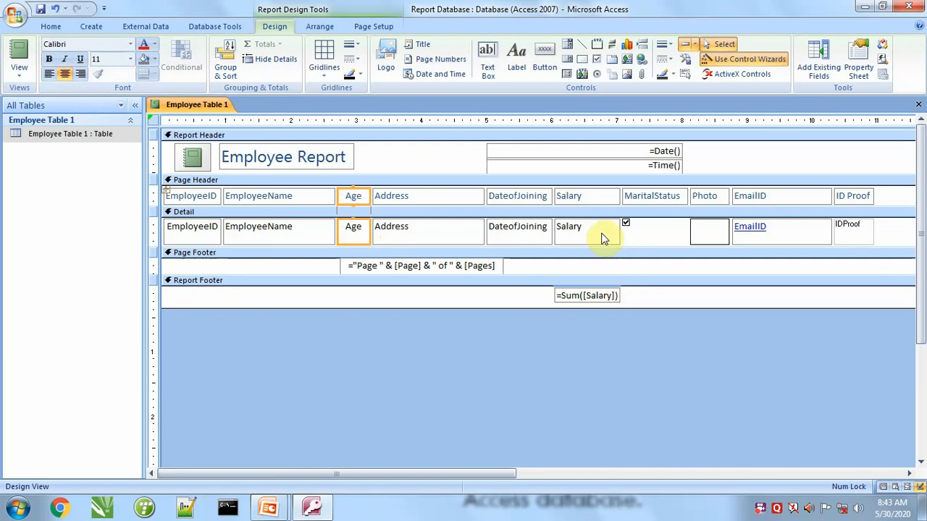
click(589, 199)
shift+click(588, 239)
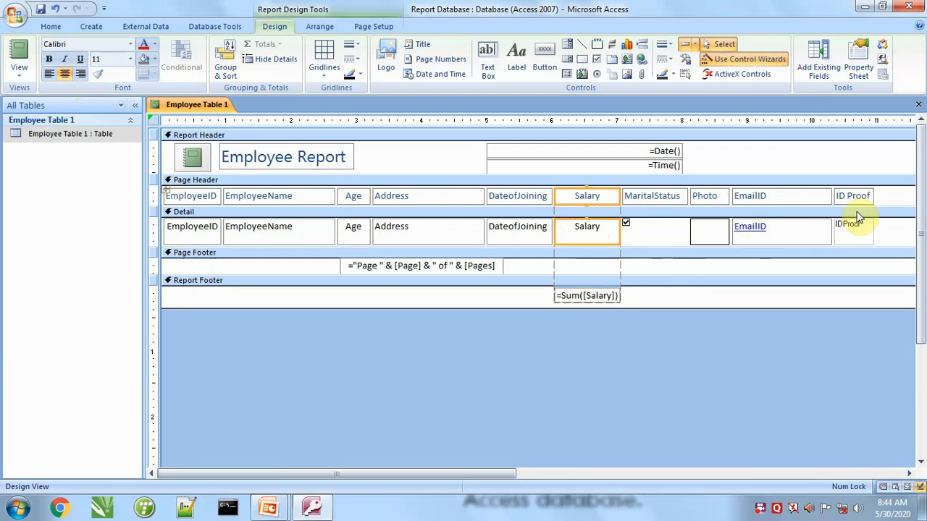
click(17, 48)
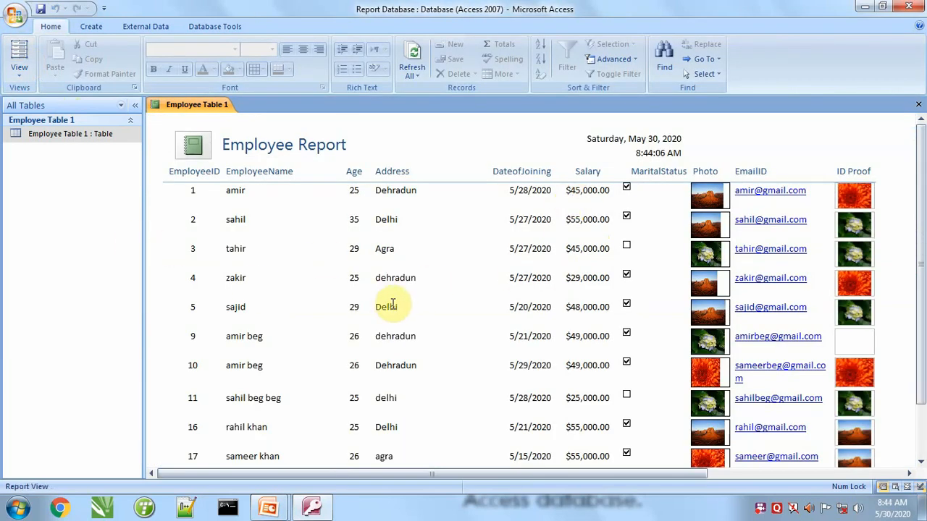
Save the report as "Employee Report 1" and close it.
click(39, 10)
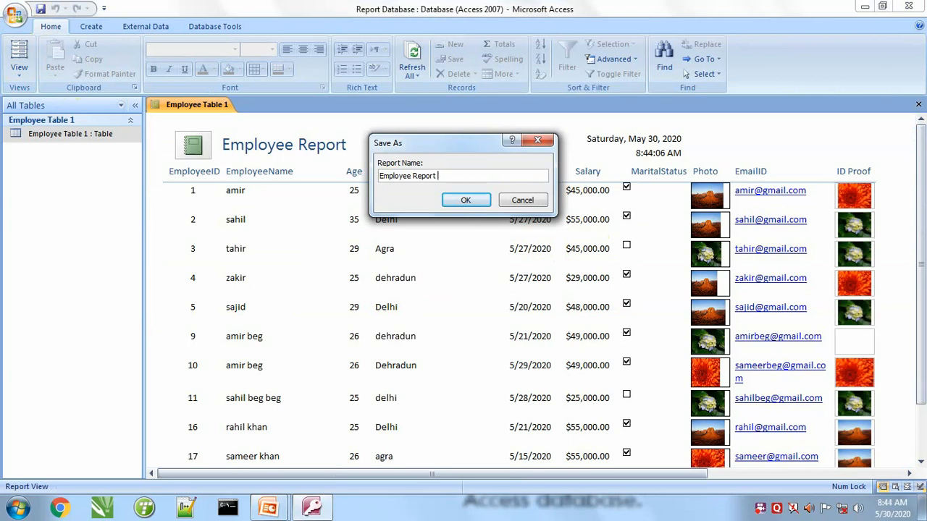
text(Employee Report 1)
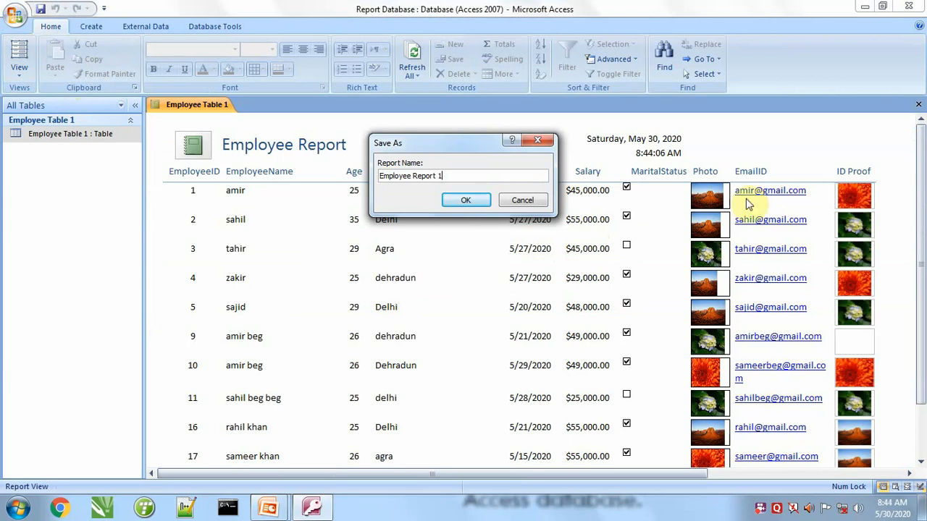
click(463, 199)
click(918, 105)
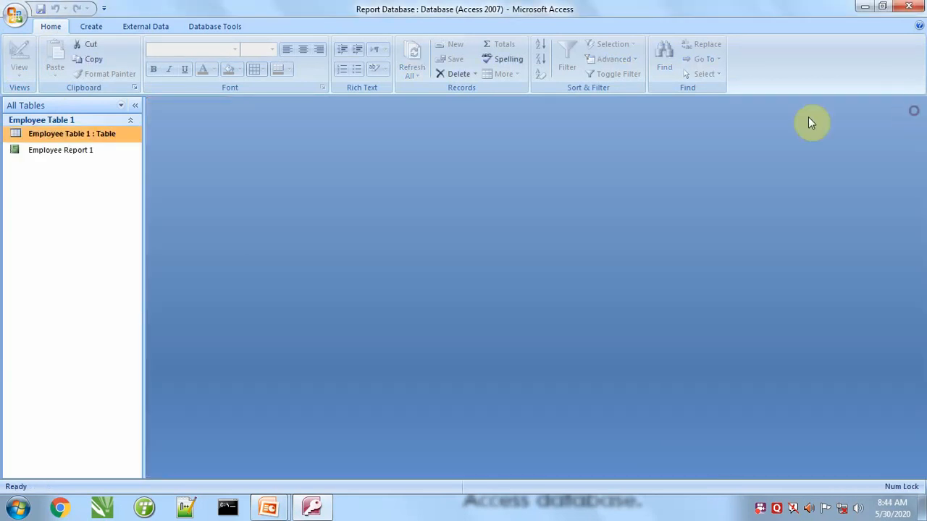
Create a new blank report in the database.
click(88, 26)
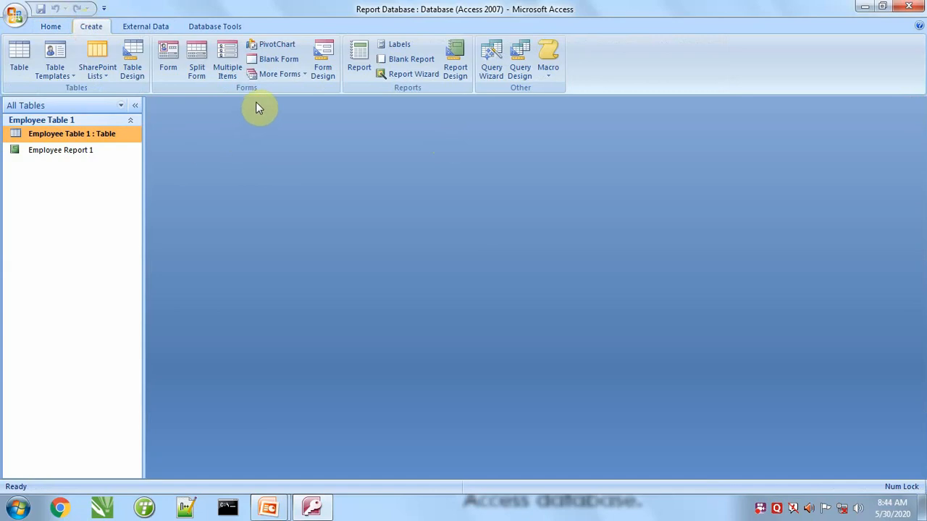
click(404, 61)
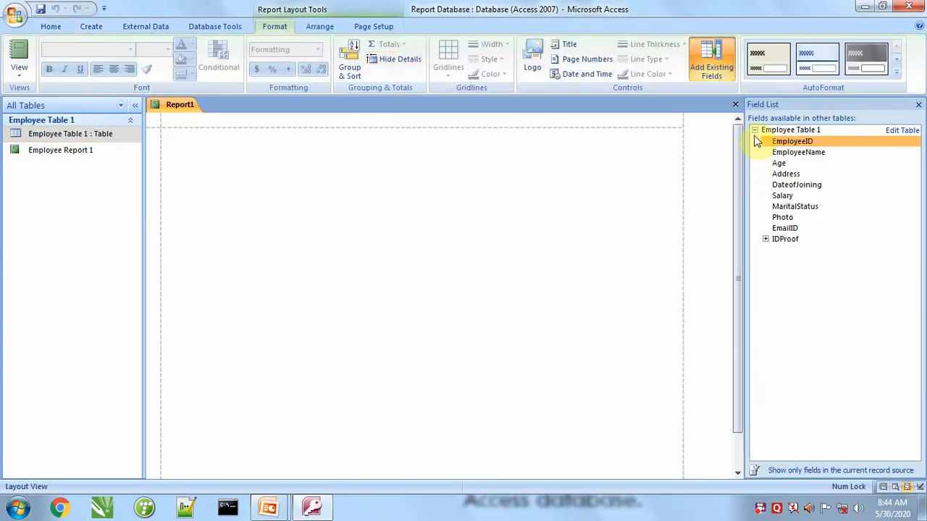
Add all fields of Employee Table 1, from EmployeeID through EmailID and IDProof, to the blank report in order.
click(755, 130)
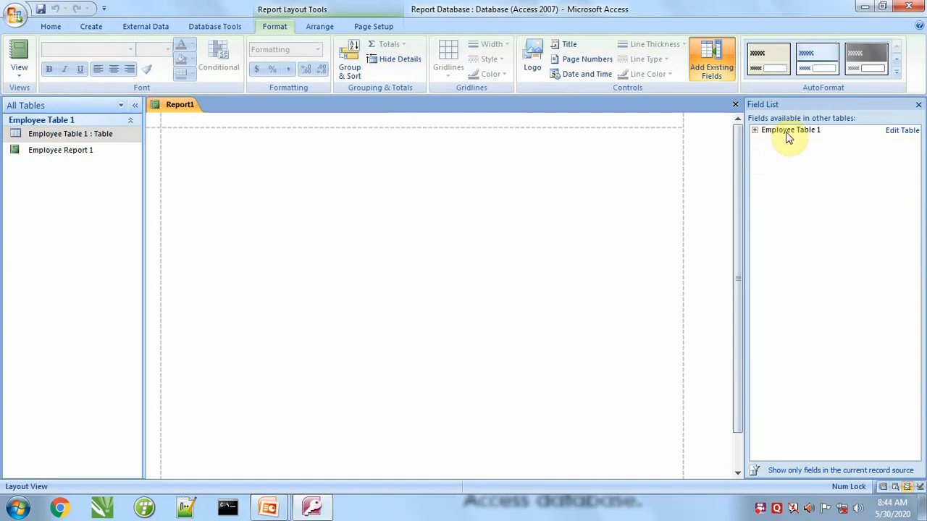
click(755, 132)
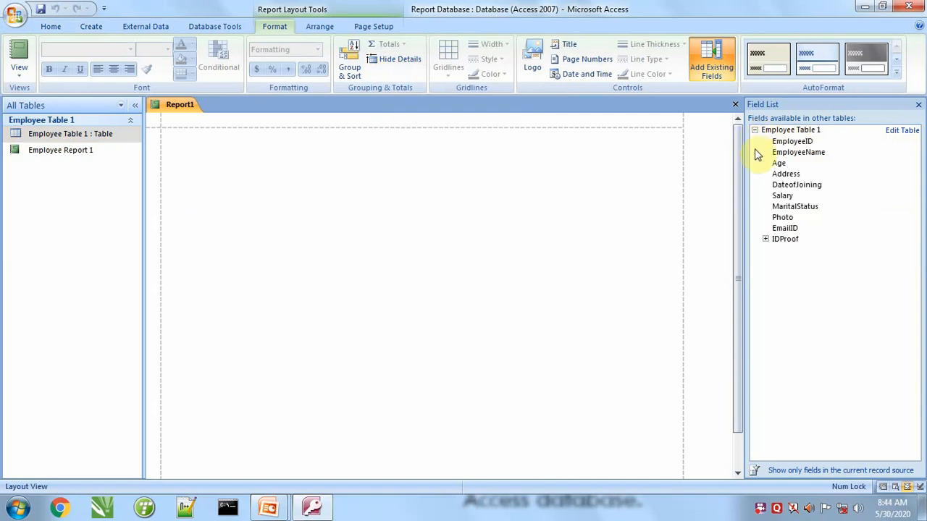
double_click(789, 141)
double_click(789, 154)
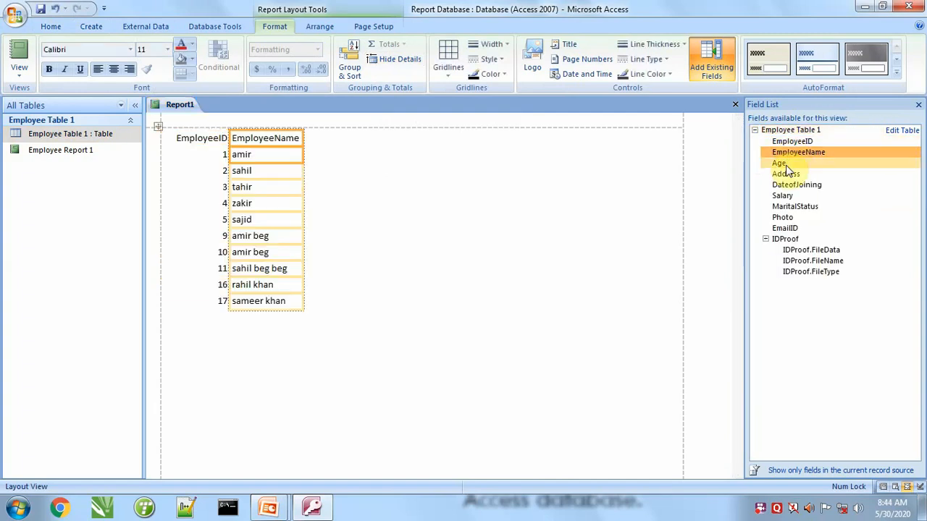
double_click(785, 163)
double_click(786, 174)
double_click(786, 186)
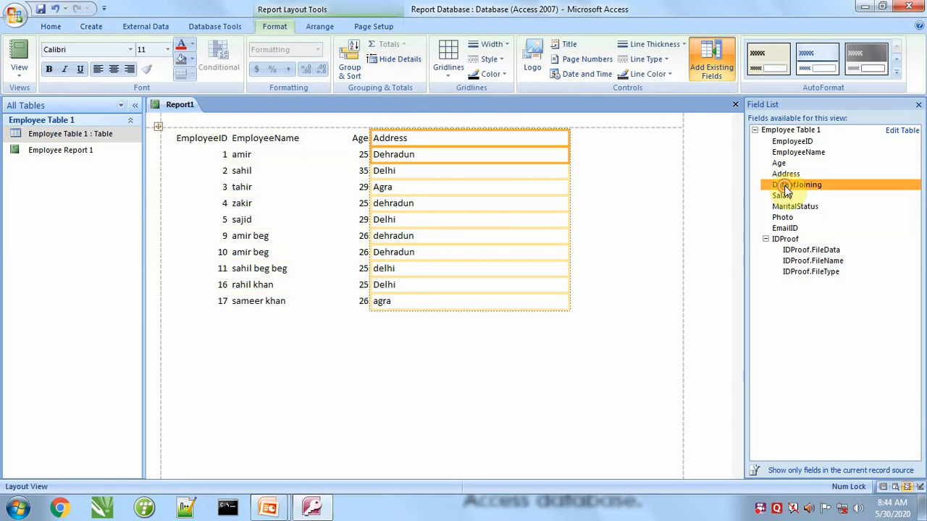
double_click(782, 195)
double_click(784, 207)
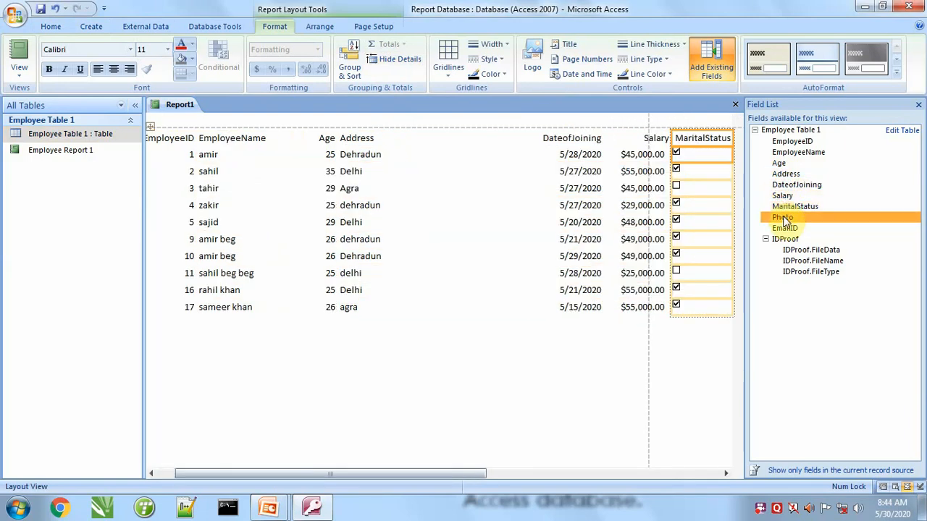
double_click(782, 218)
double_click(784, 228)
double_click(767, 239)
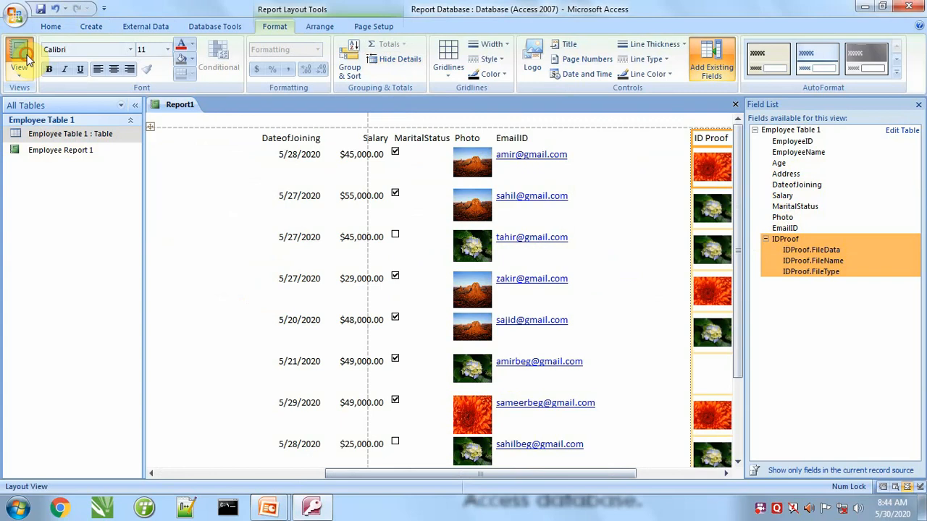
Check the report's column layout in Report View and switch to Design View.
click(33, 64)
drag(471, 473, 384, 458)
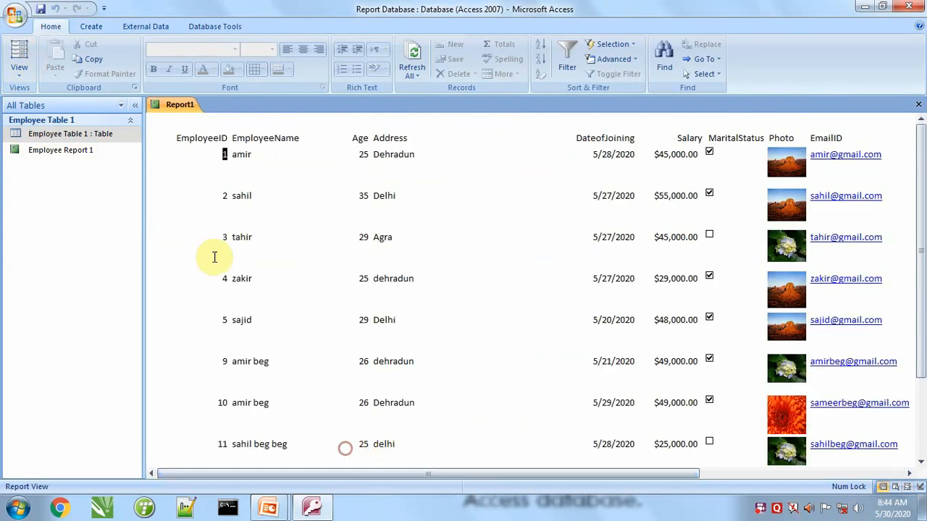
click(13, 71)
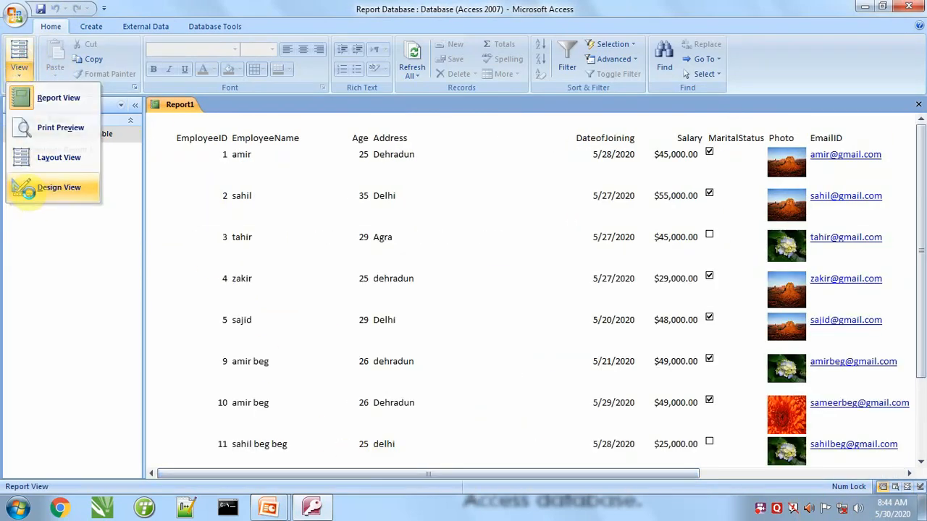
click(33, 187)
Slightly narrow the EmployeeID column and center both its heading and its Detail field.
click(206, 149)
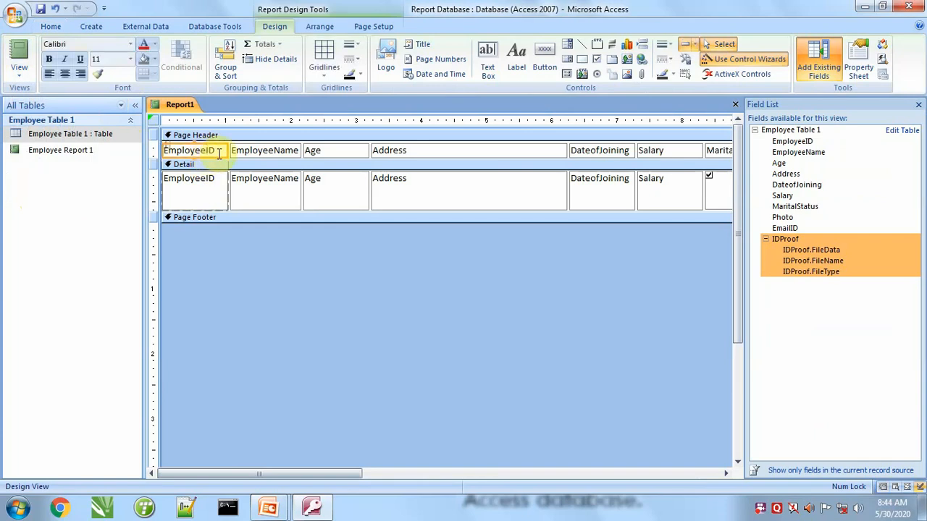
drag(227, 150, 215, 150)
shift+click(197, 195)
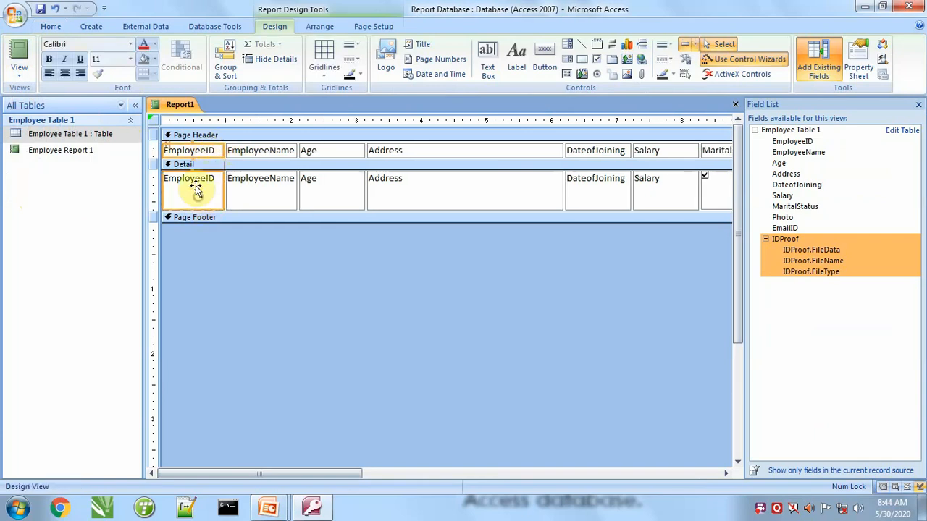
click(64, 74)
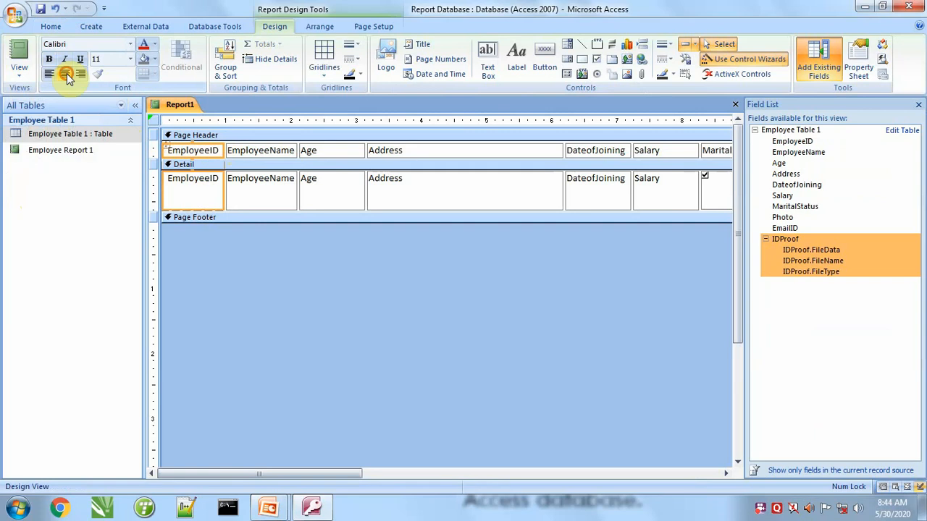
Narrow the Age column to just fit its heading and center both the heading and the Detail field.
click(347, 150)
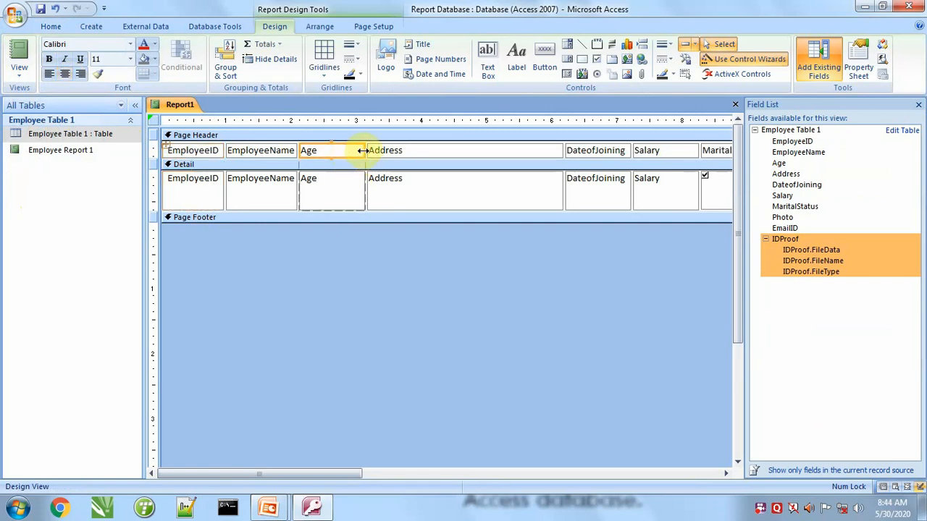
drag(362, 150, 328, 150)
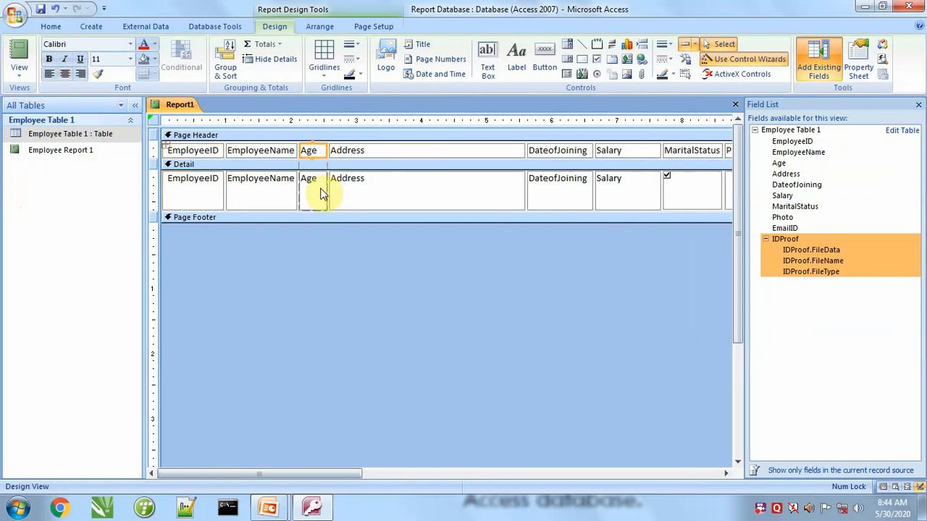
shift+click(318, 189)
click(65, 74)
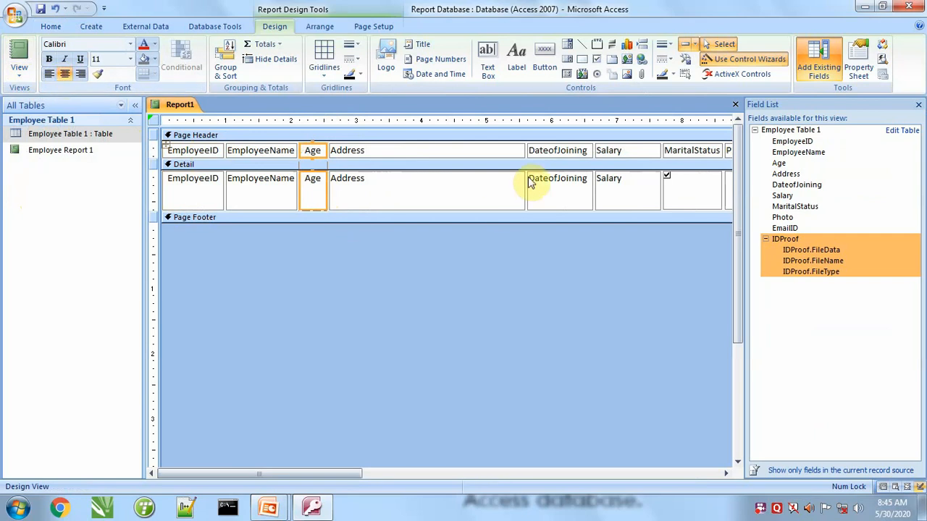
Narrow the Address column to roughly half its width, and slightly narrow and center the Salary heading and Detail field.
click(501, 149)
drag(523, 149, 438, 150)
click(543, 152)
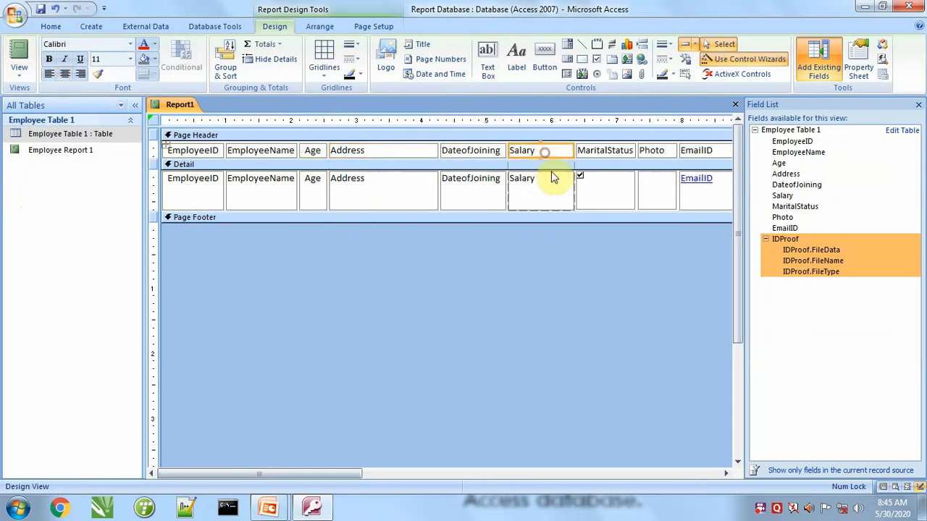
drag(571, 151, 562, 152)
shift+click(541, 192)
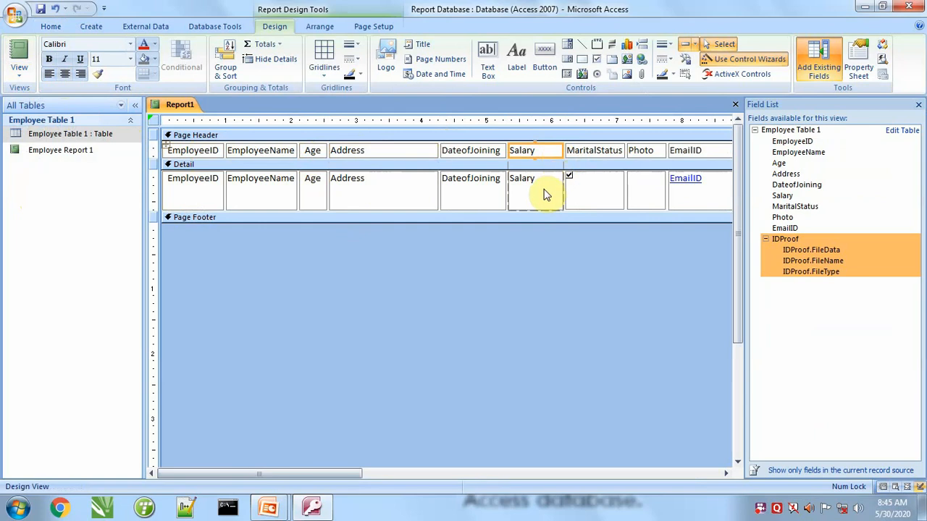
click(65, 74)
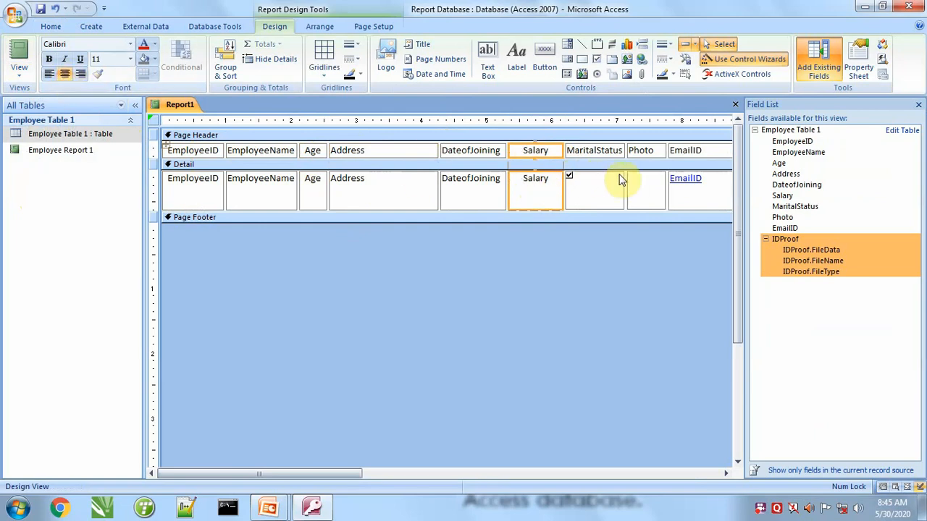
Narrow the EmailID column to about half its width and check the layout in Report View.
drag(315, 473, 462, 475)
click(516, 146)
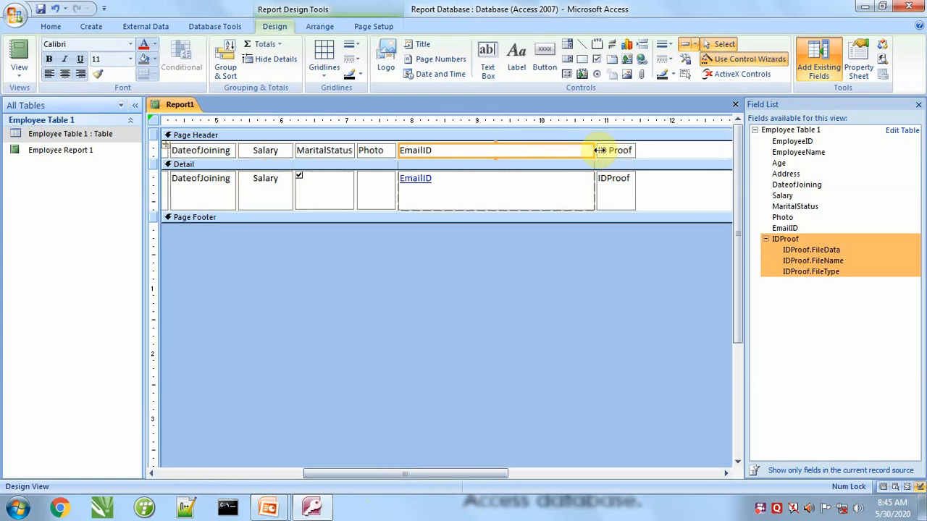
drag(591, 150, 489, 150)
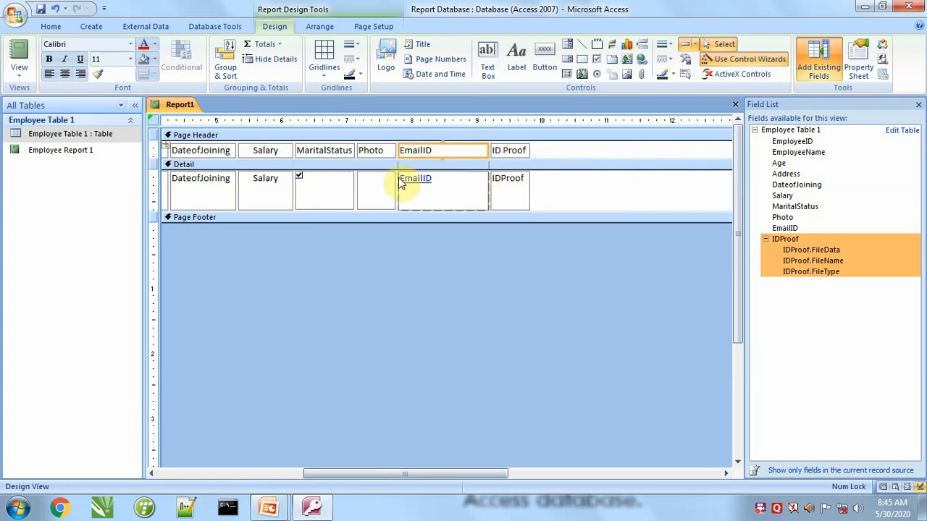
click(16, 50)
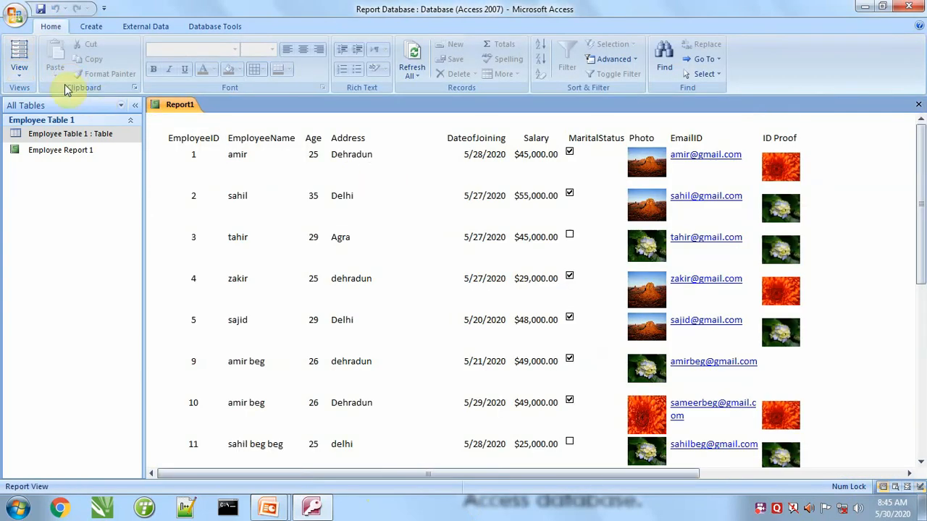
Return to Design View, reduce the height of the Detail row fields, and check the row spacing in Report View.
click(27, 77)
click(44, 187)
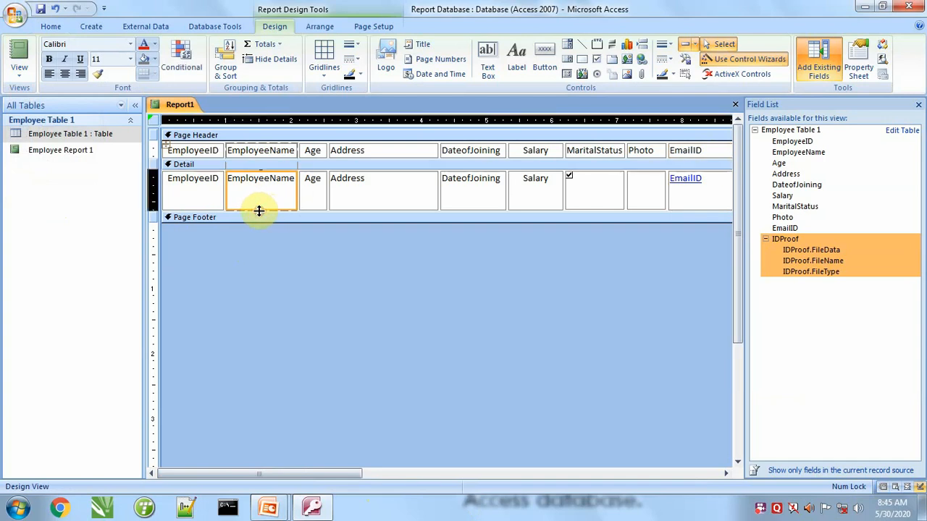
drag(260, 209, 272, 194)
click(19, 54)
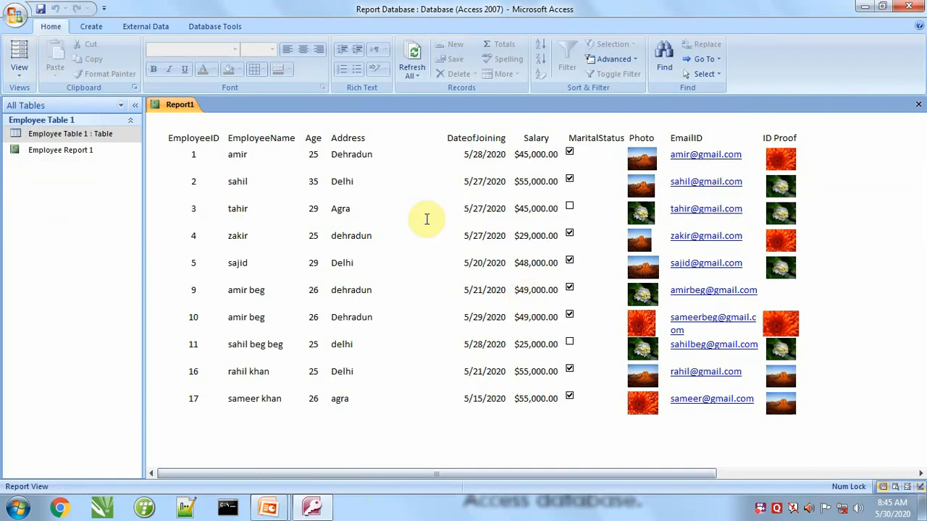
Return to Design View, close the Field List, save the report as "Employee Report 2" and close it.
click(19, 67)
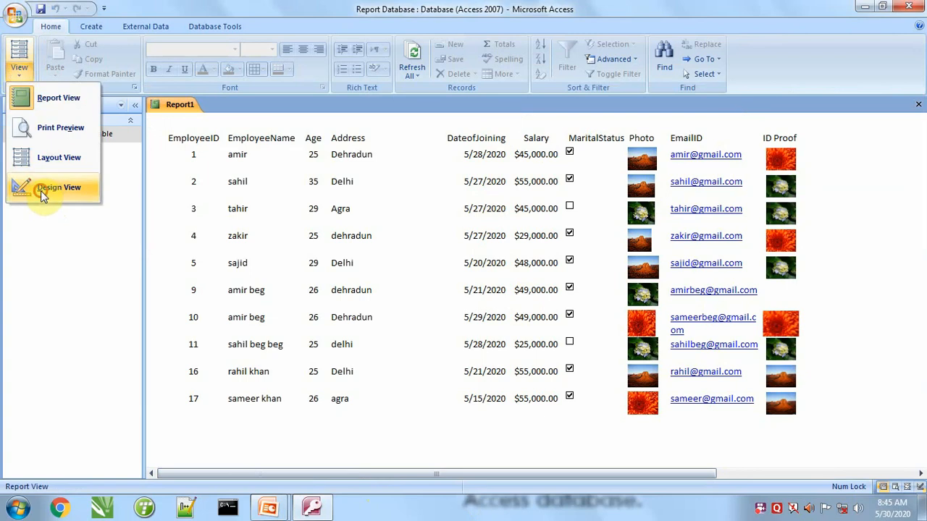
click(41, 190)
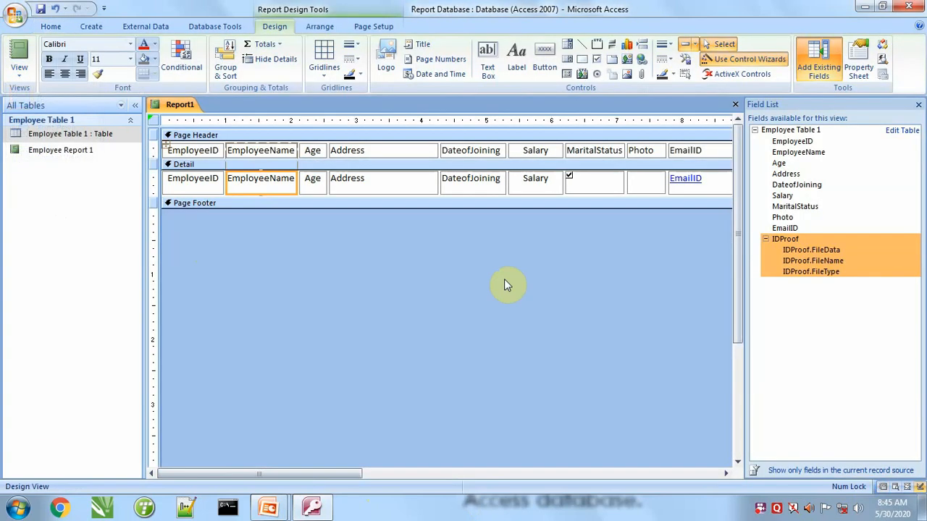
click(918, 105)
click(40, 9)
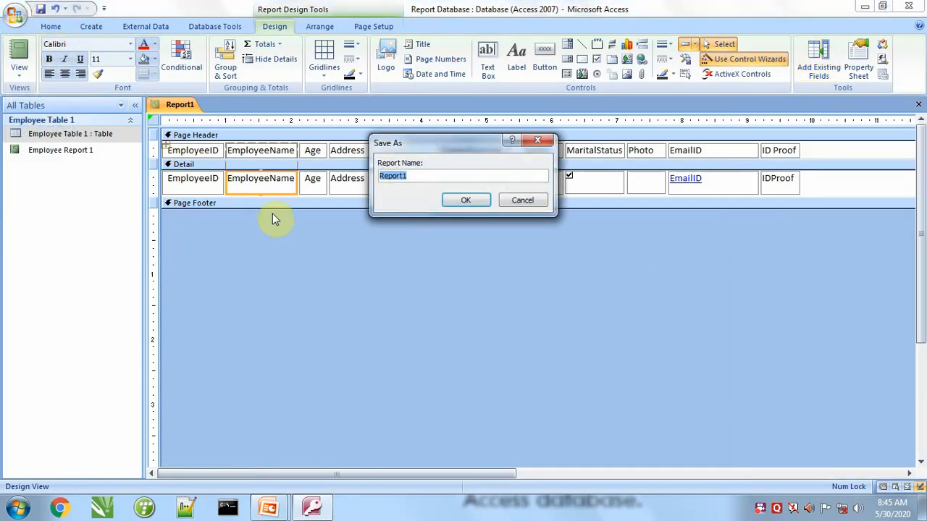
text(Employee)
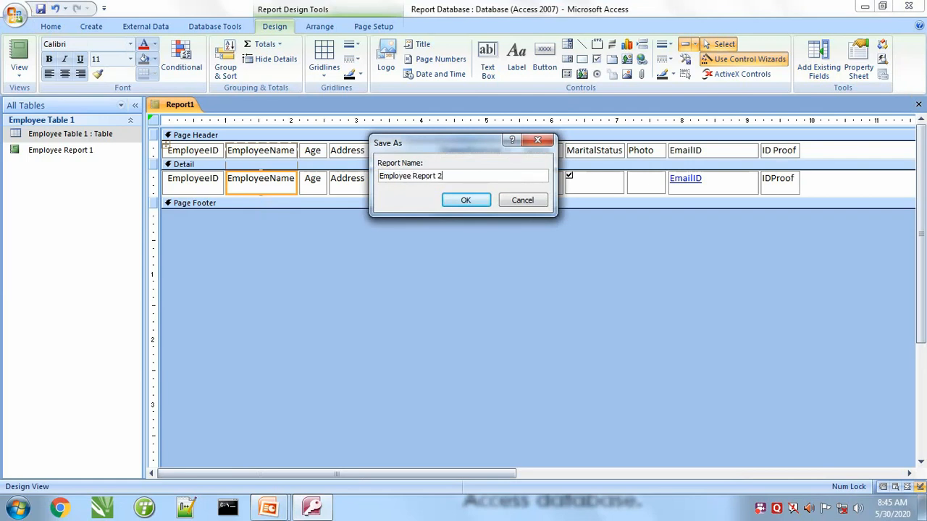
click(453, 202)
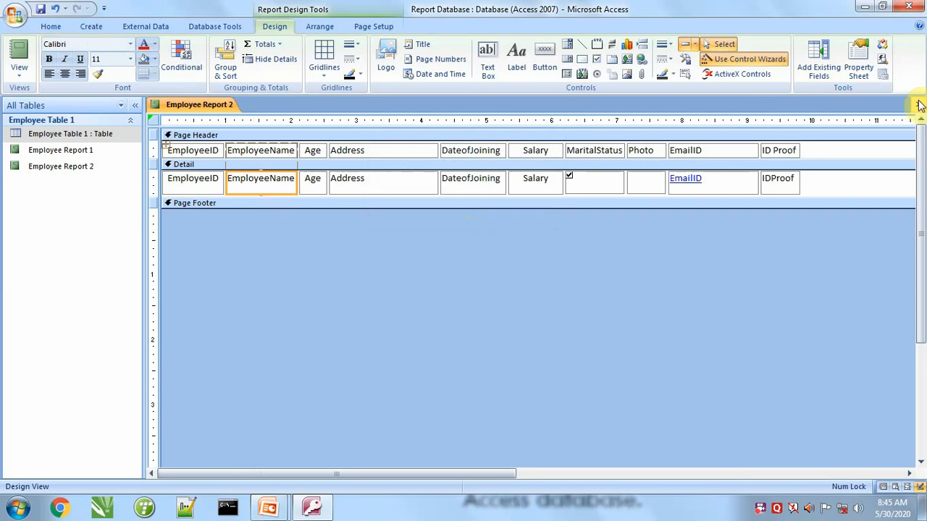
click(919, 105)
Start the Report Wizard with Employee Table 1 as the source table.
click(93, 27)
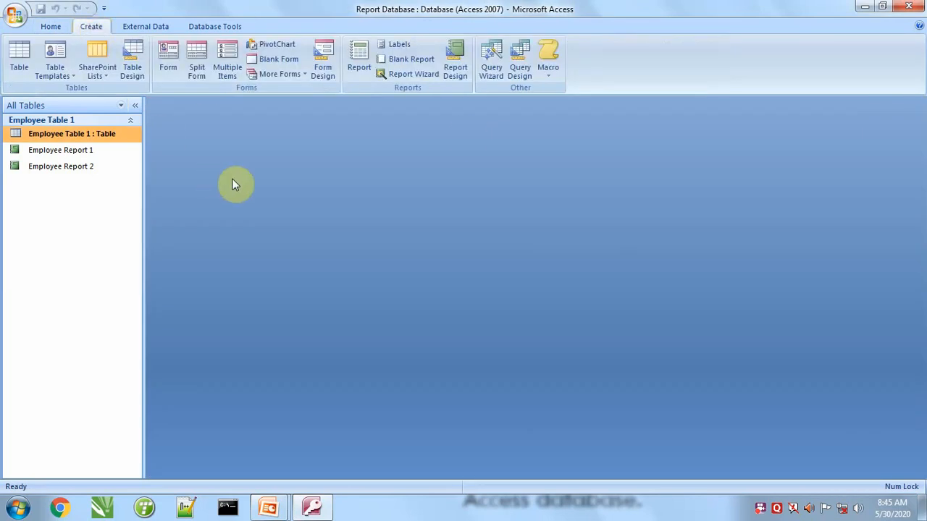
click(406, 75)
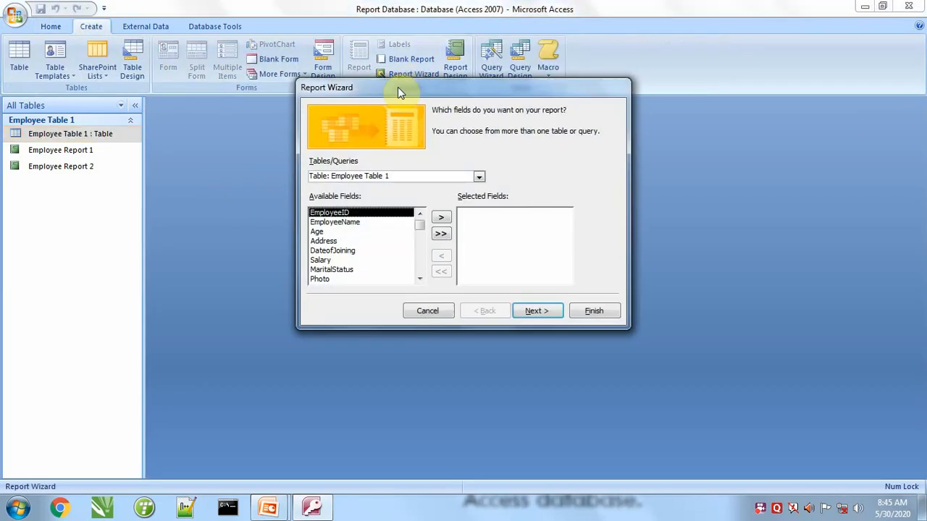
click(480, 178)
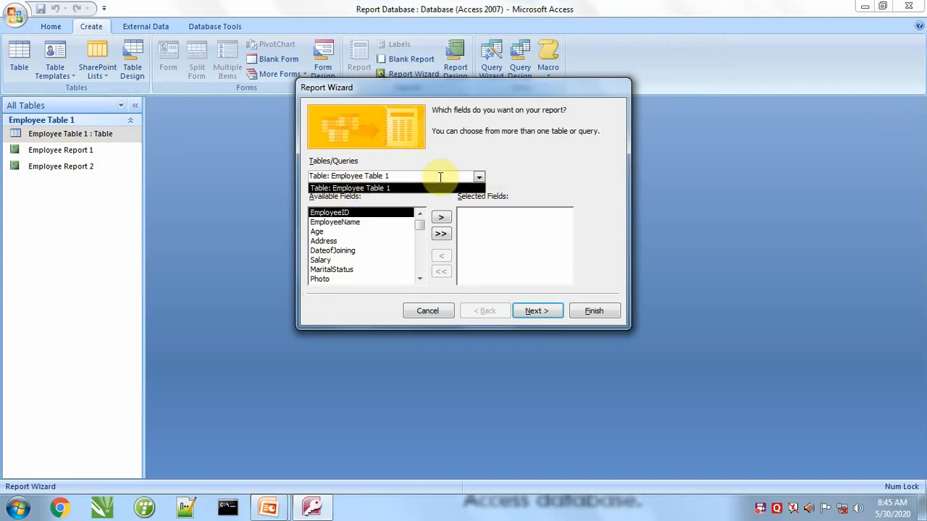
click(478, 184)
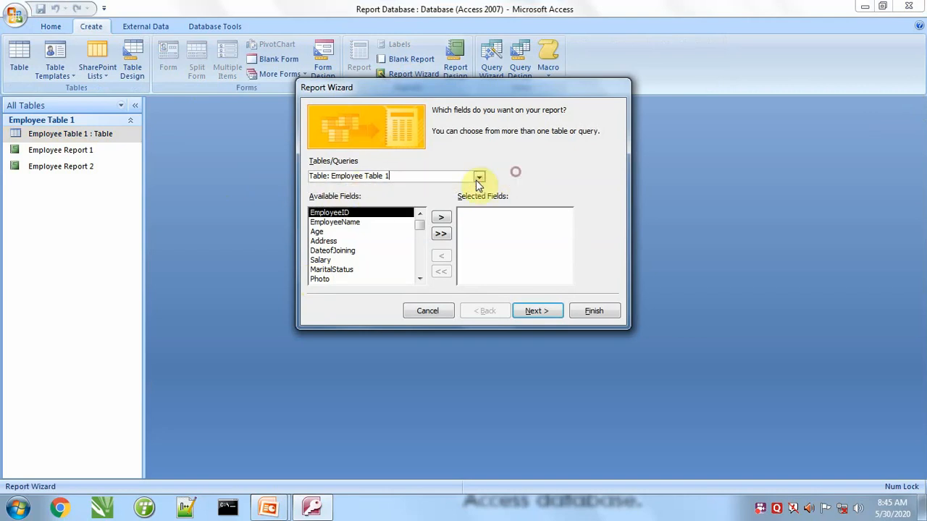
click(443, 219)
click(340, 232)
click(439, 223)
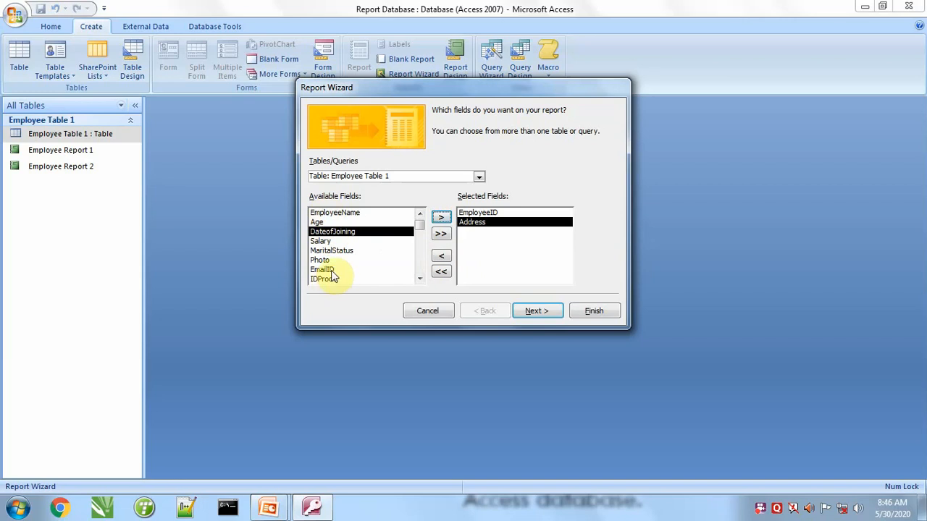
click(443, 258)
click(441, 256)
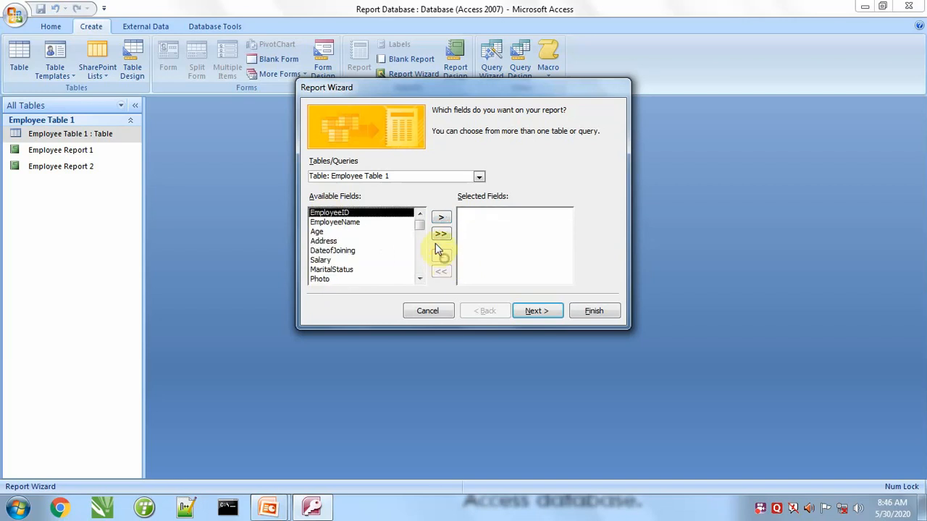
Select all available fields of Employee Table 1 for the wizard report and continue to the grouping levels.
click(441, 235)
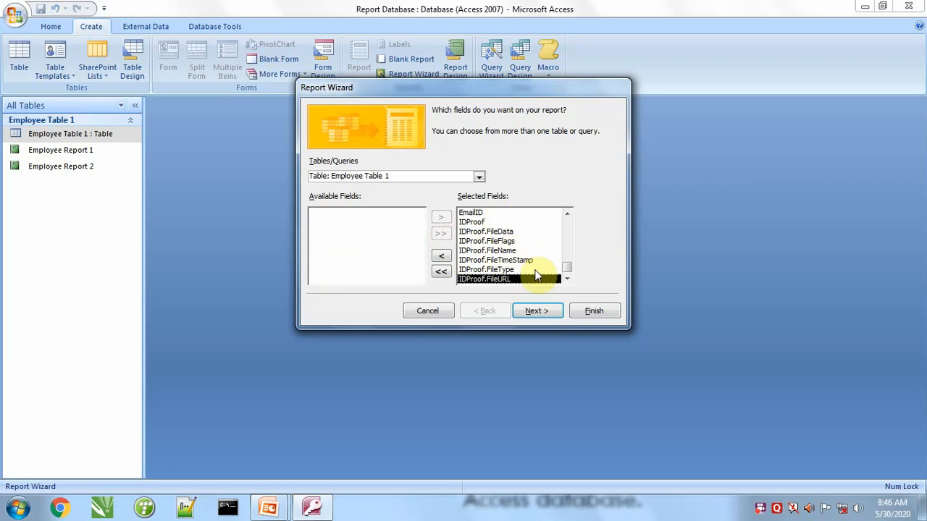
click(539, 311)
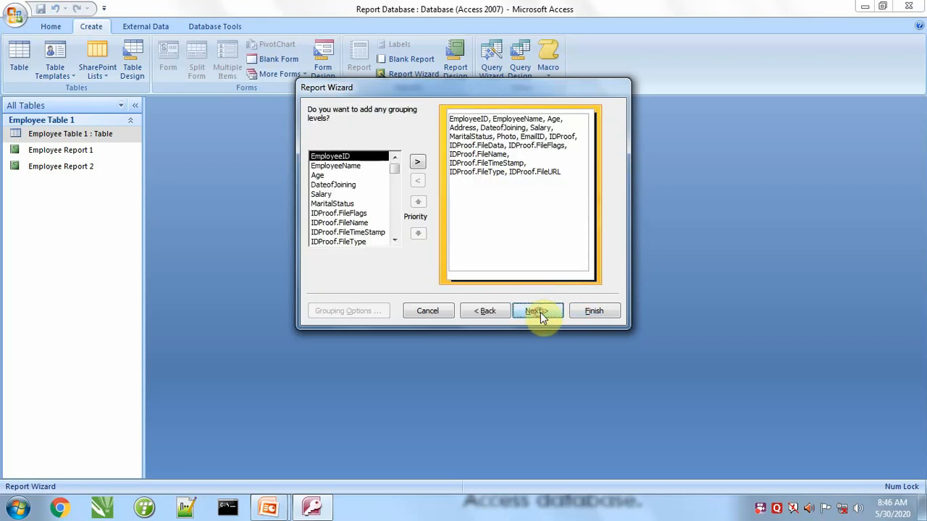
Skip grouping and sorting, keep the Tabular layout with Landscape orientation, and continue to the report styles.
click(539, 311)
click(539, 311)
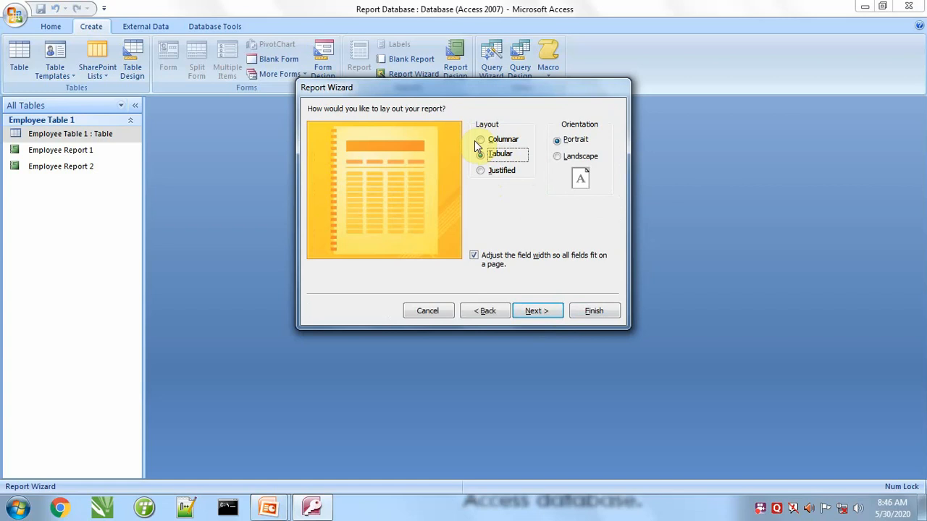
click(557, 158)
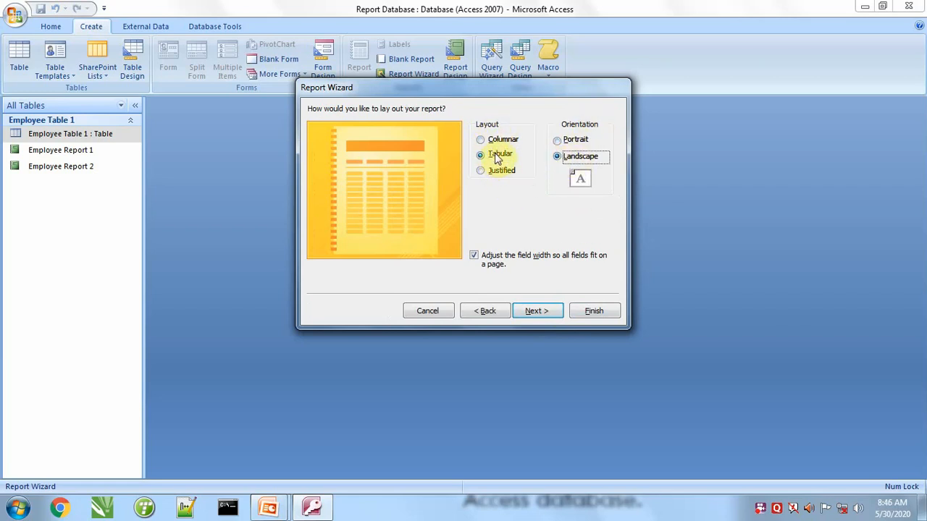
click(542, 313)
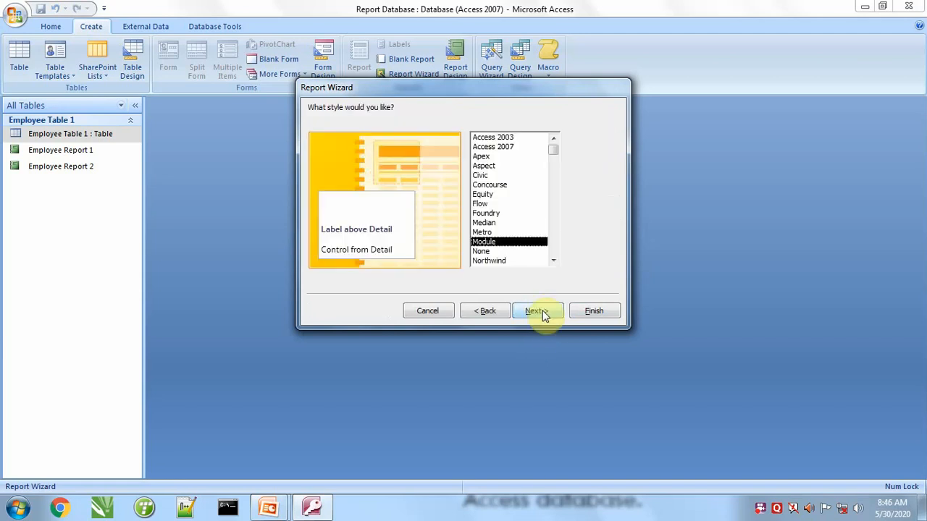
Preview the available report styles one after another, including Foundry, Concourse, Module, Access 2007, Equity and Northwind.
click(494, 215)
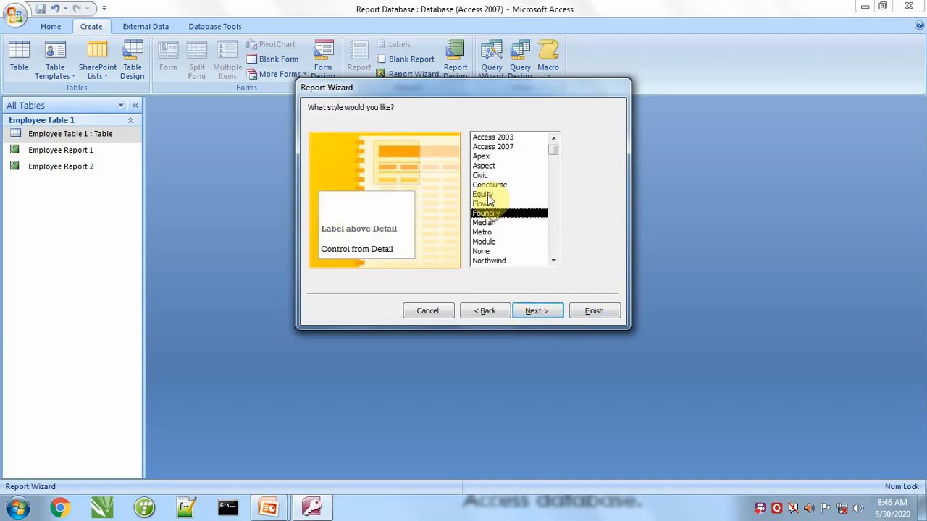
click(487, 185)
click(481, 223)
click(483, 242)
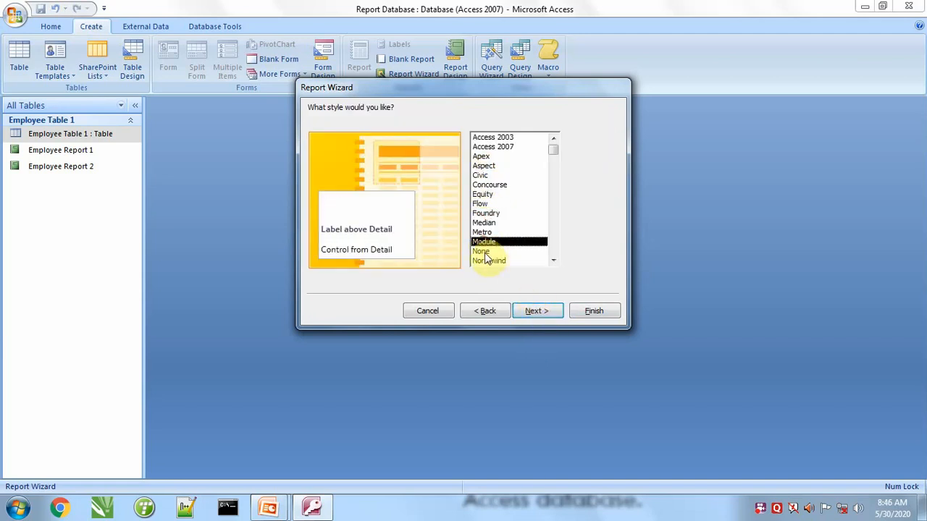
click(482, 251)
click(482, 231)
click(485, 213)
click(481, 175)
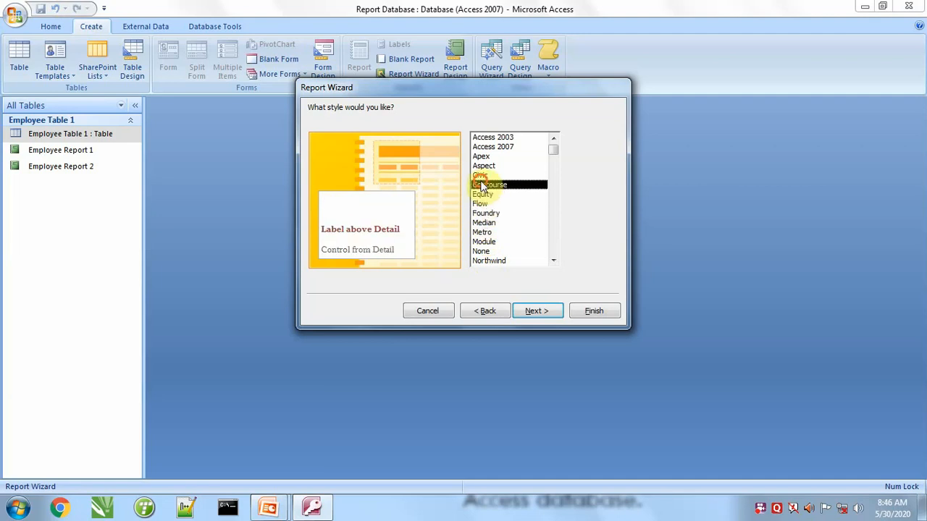
click(481, 156)
click(489, 146)
click(487, 138)
click(485, 194)
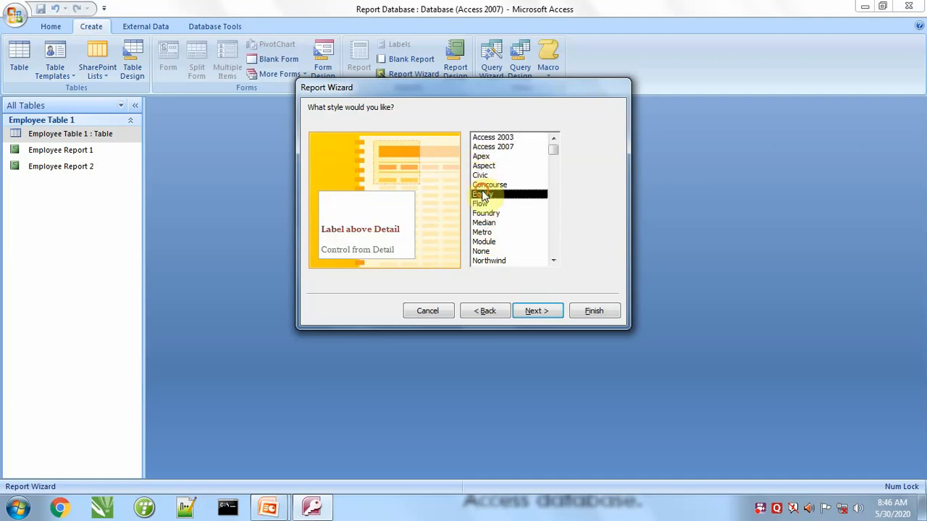
click(486, 214)
click(488, 232)
click(486, 251)
click(487, 262)
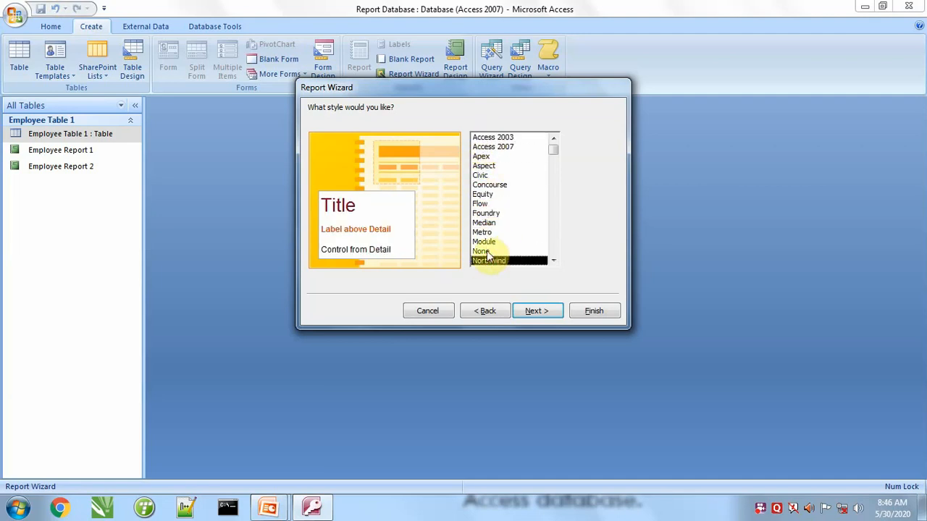
Choose the Oriel style for the wizard report and continue to the report title.
scroll(488, 257, down, 1)
click(487, 252)
click(485, 261)
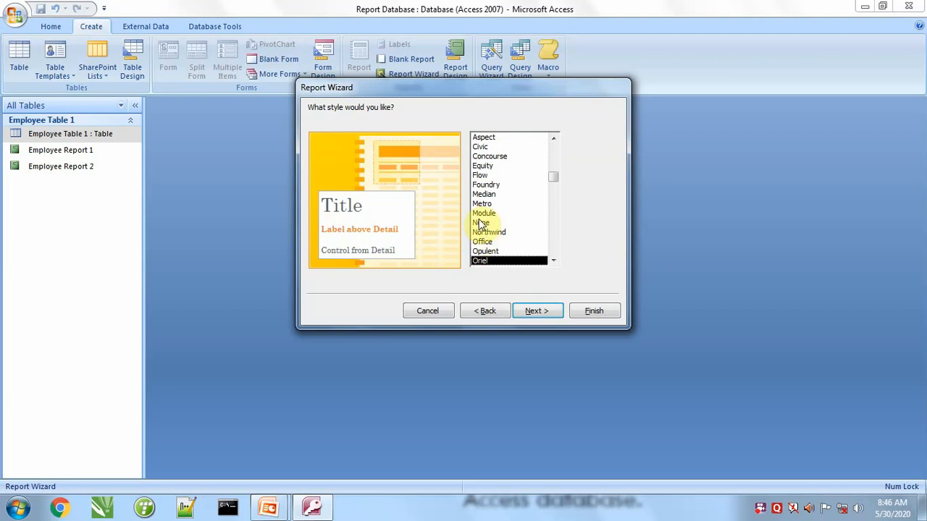
click(536, 310)
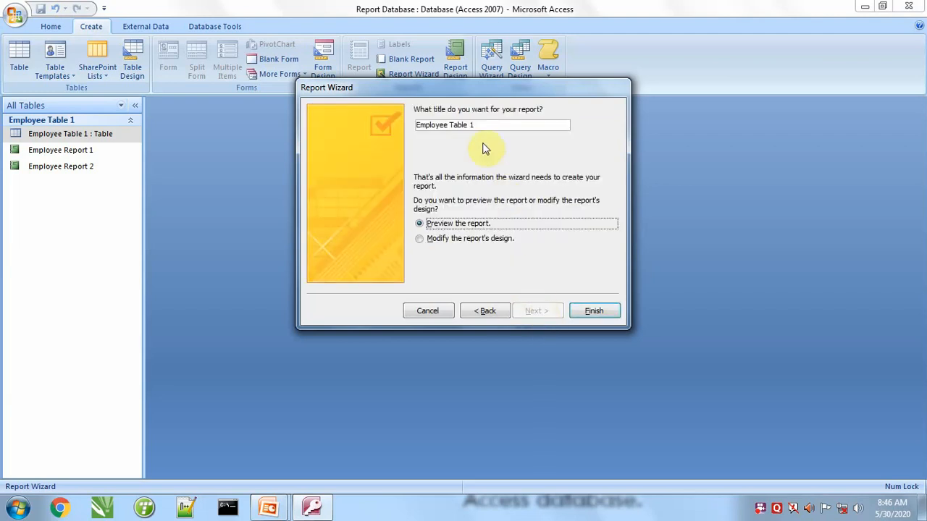
Title the report "Employee Report 3" and finish the wizard with the report preview.
drag(482, 125, 444, 124)
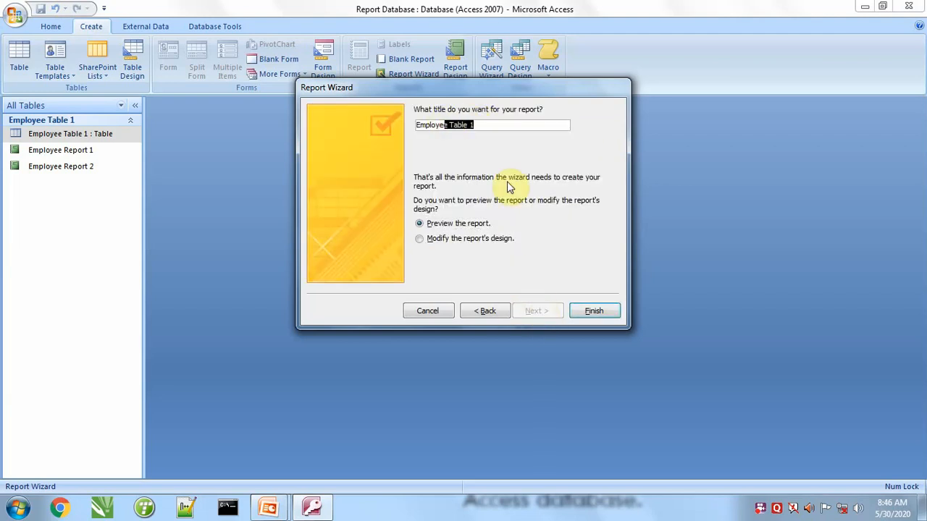
key(shift+Right)
key(BackSpace)
text(Report 3)
click(597, 311)
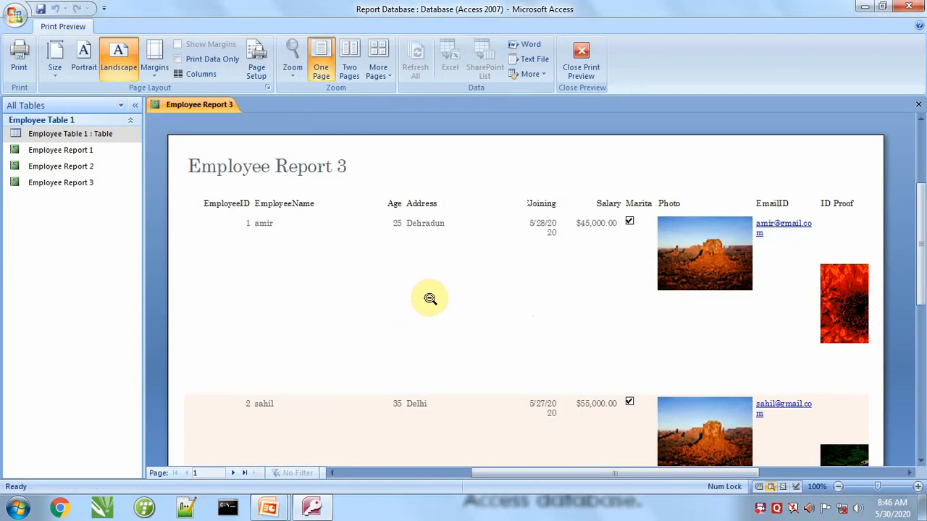
Review the records of Employee Report 3 in Print Preview, cancel printing and close the preview.
scroll(406, 358, down, 5)
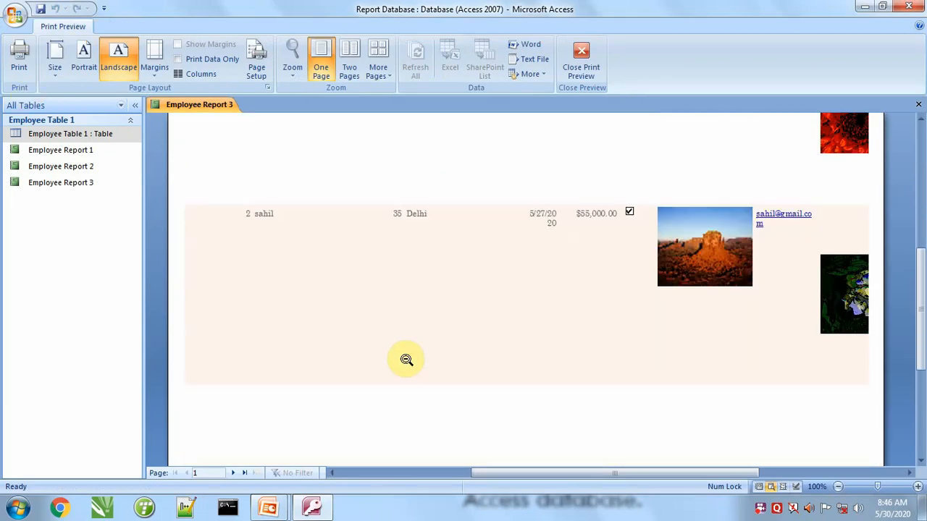
scroll(406, 360, down, 3)
scroll(403, 348, up, 7)
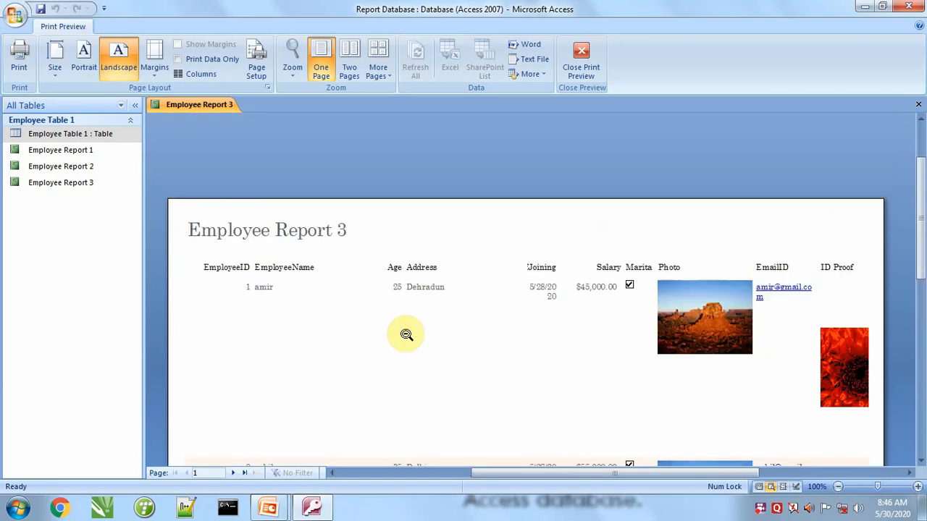
scroll(406, 334, up, 2)
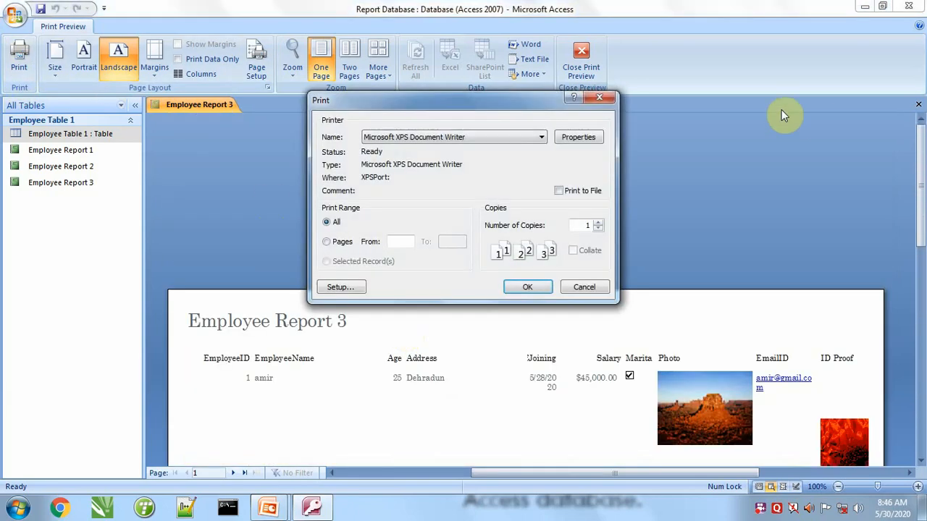
click(607, 100)
click(592, 57)
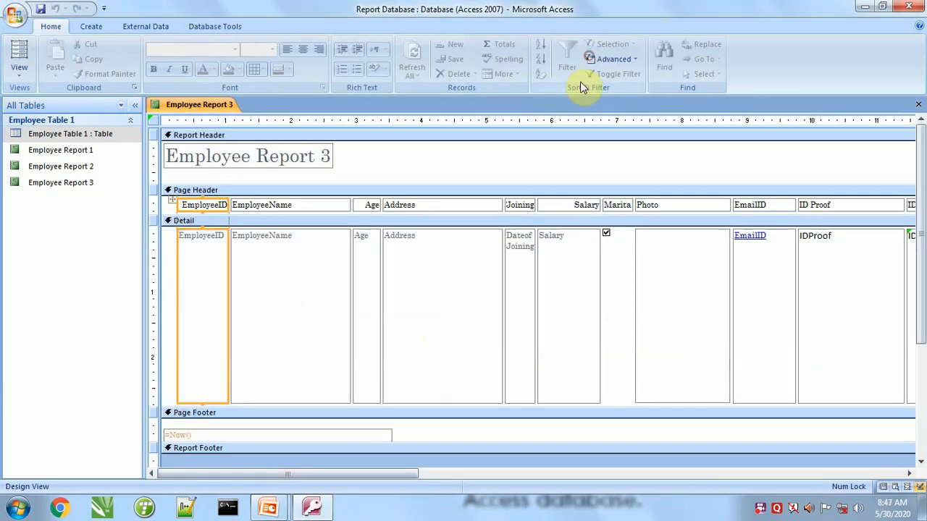
Reduce the height of Employee Report 3's Detail fields and Detail section in Design View, and check the rows in Report View.
click(18, 66)
click(40, 191)
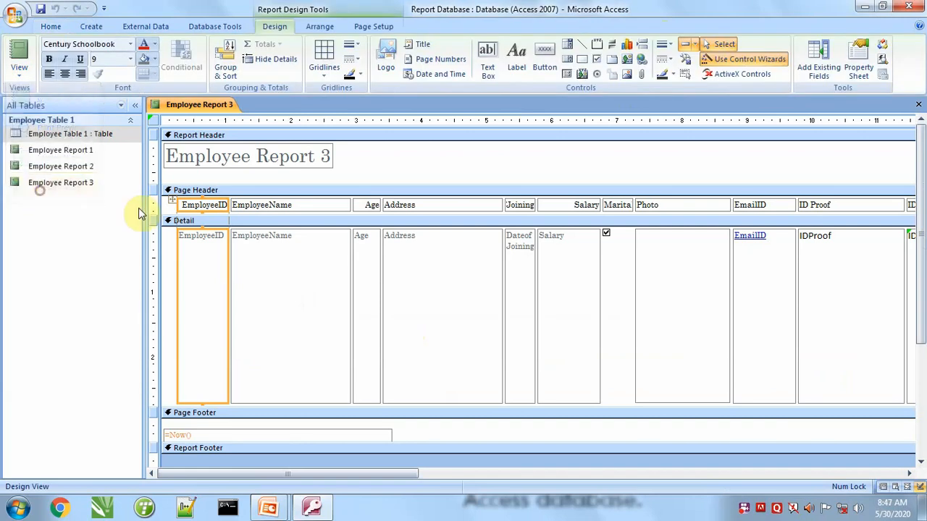
click(290, 285)
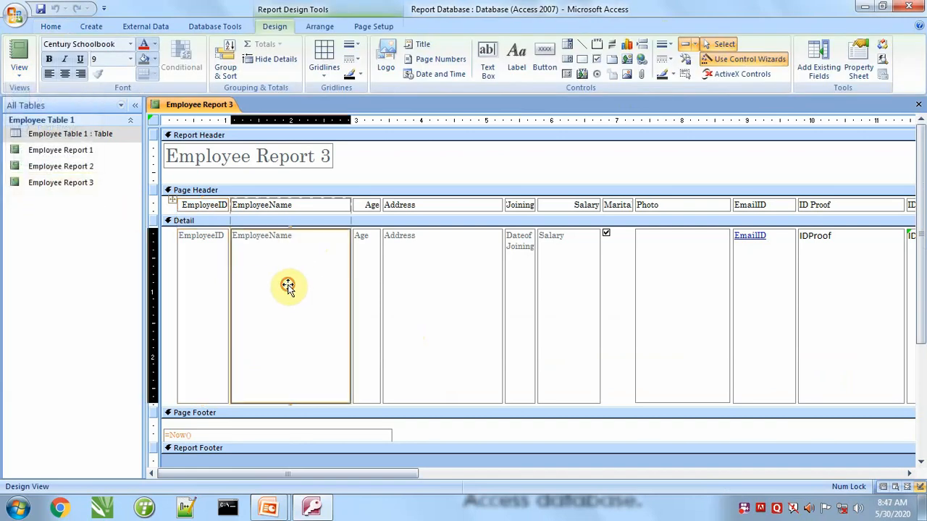
drag(289, 403, 304, 255)
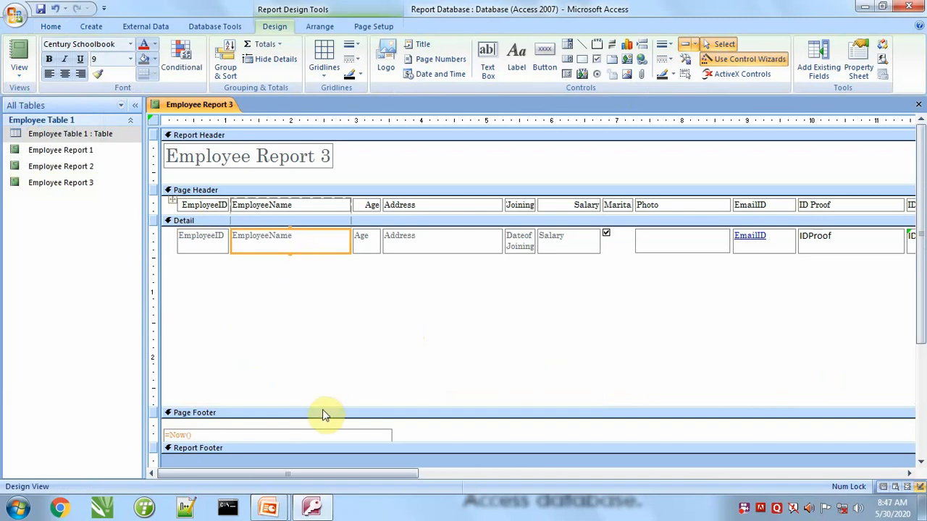
drag(323, 406, 356, 254)
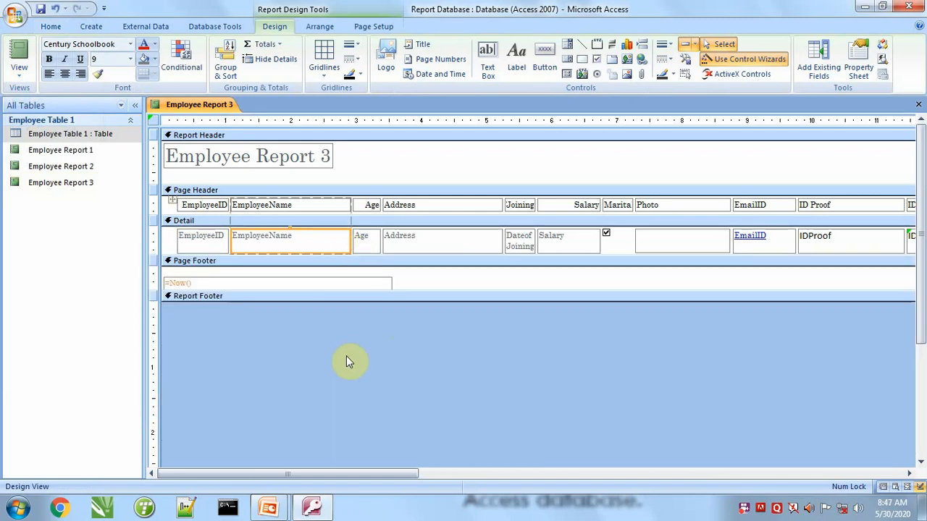
click(24, 54)
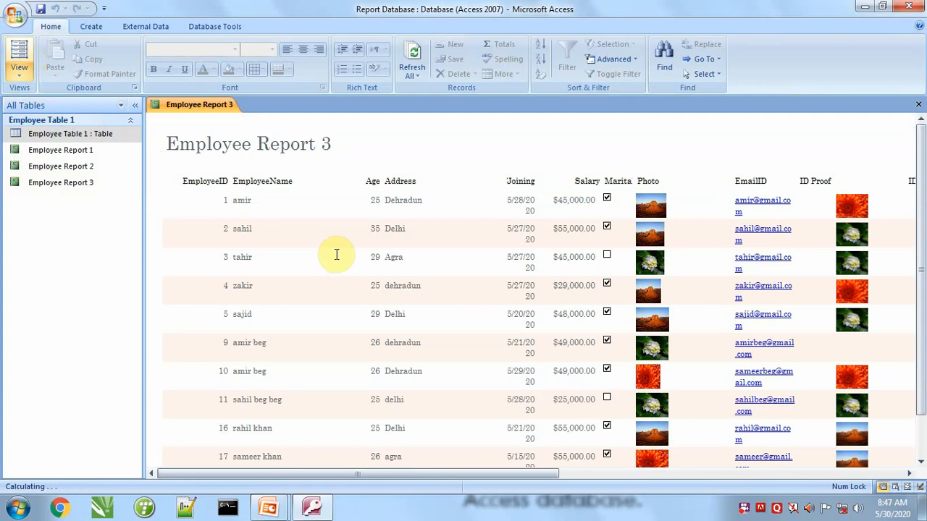
Return to Design View and center the text of the EmployeeID field in the Detail section.
click(26, 77)
click(58, 186)
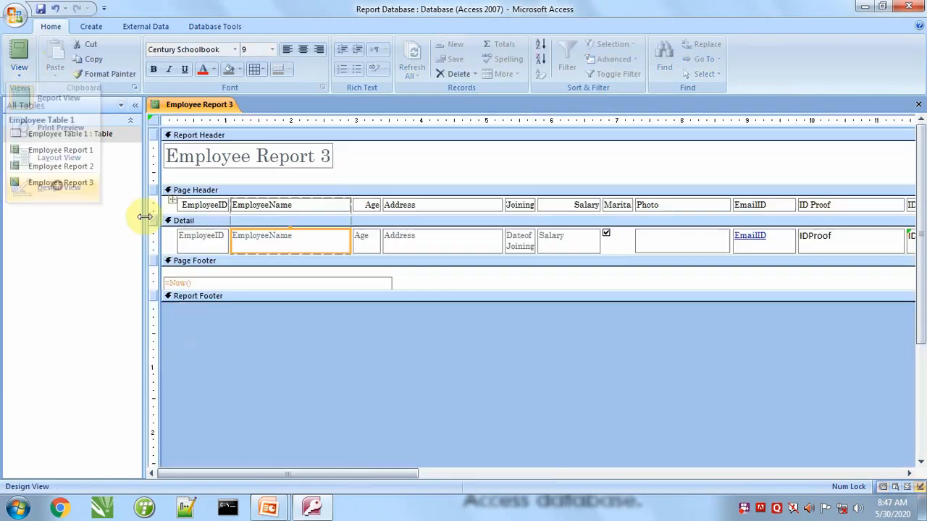
click(64, 74)
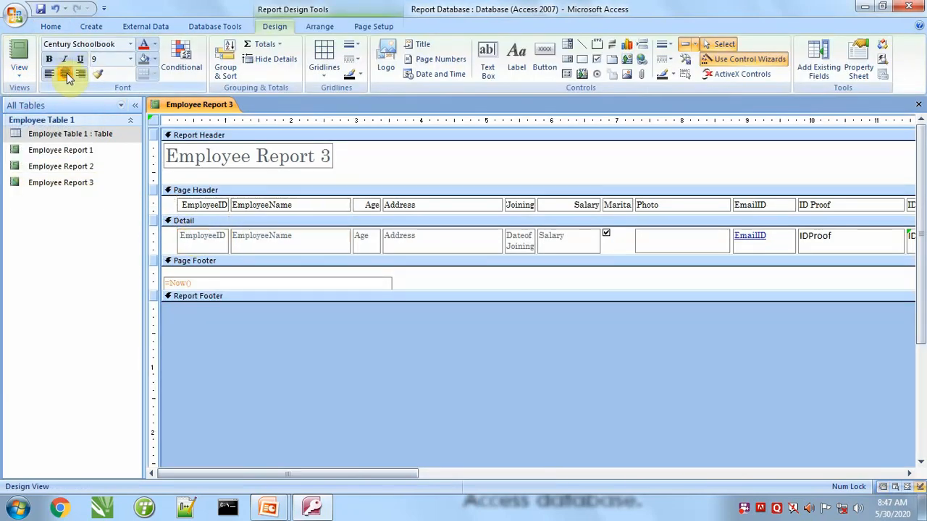
Narrow the EmployeeName column and left-align the Age heading and field.
click(327, 207)
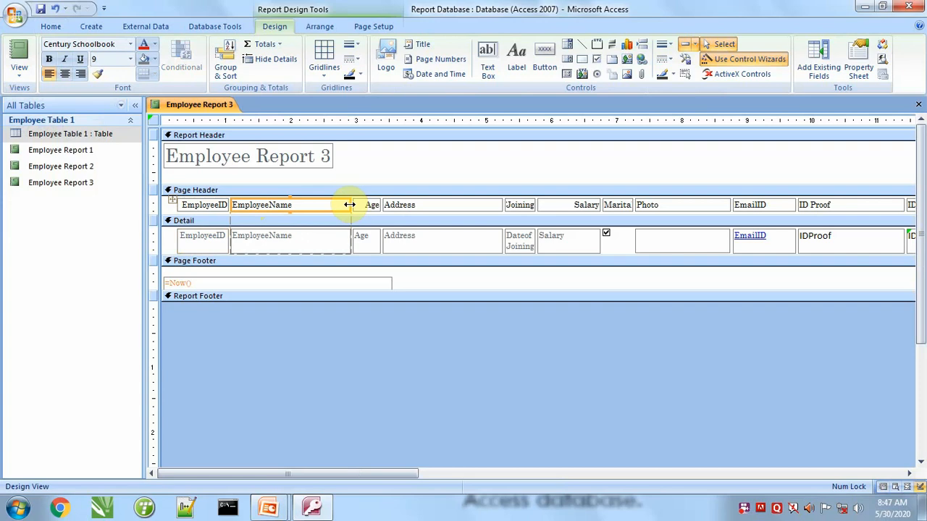
drag(348, 205, 327, 205)
click(337, 205)
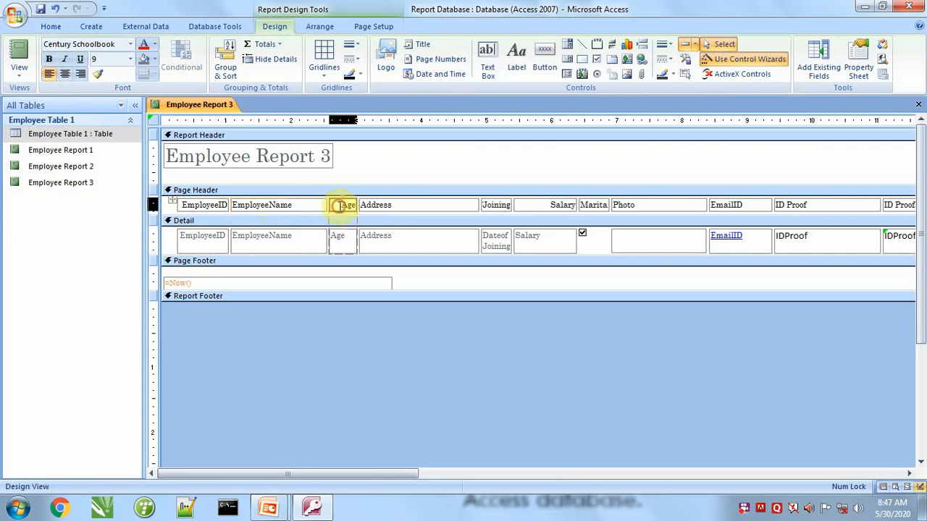
shift+click(346, 246)
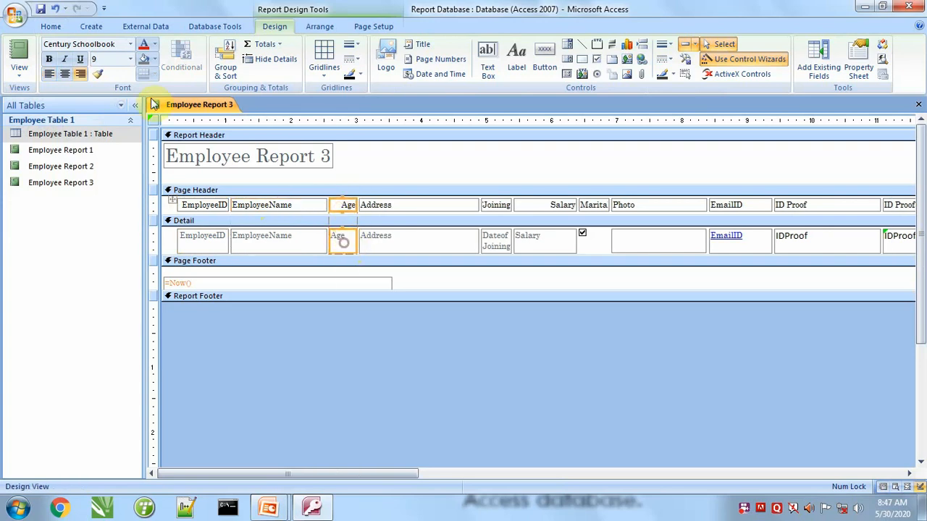
click(66, 74)
Narrow the Address column and widen the DateofJoining column to fit its full heading.
click(449, 205)
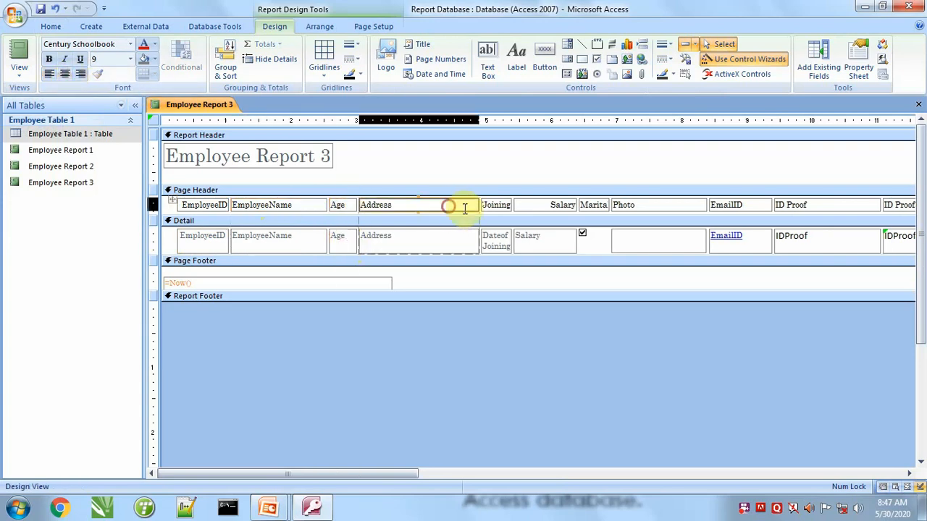
drag(478, 205, 459, 205)
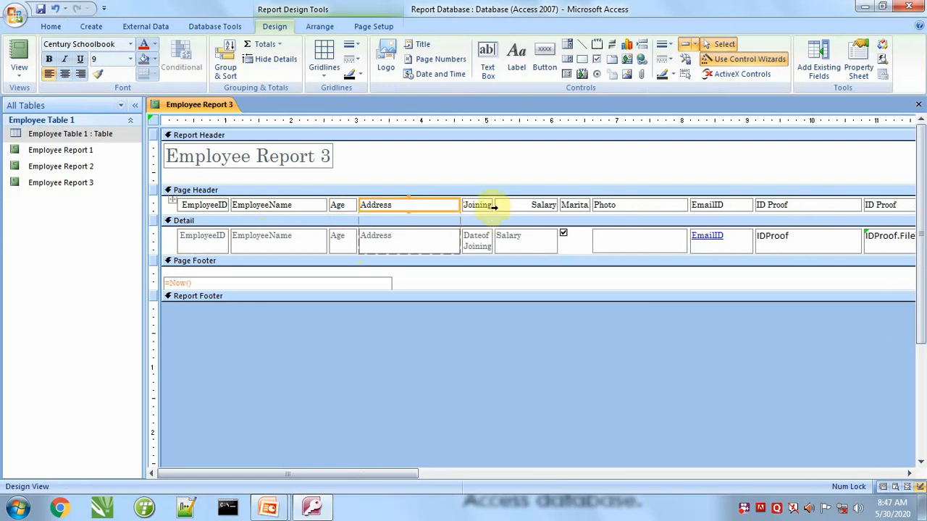
click(485, 206)
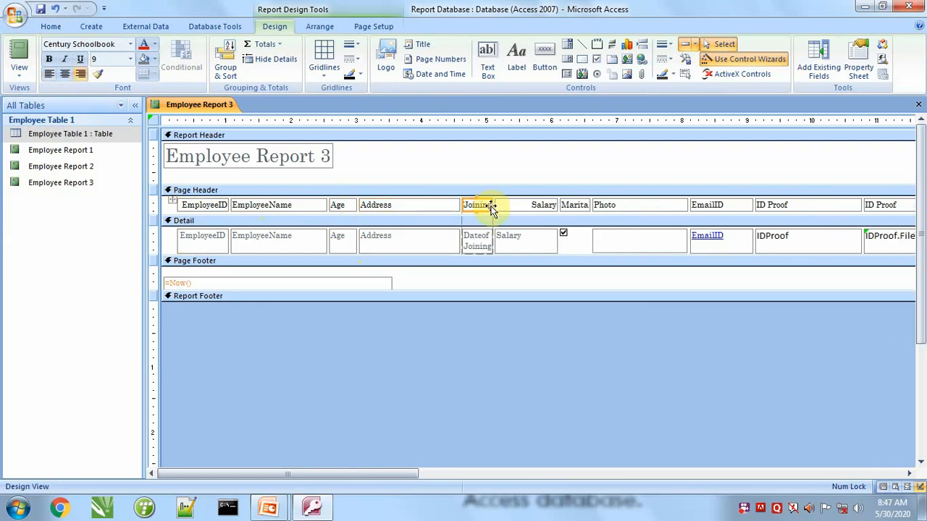
drag(493, 205, 519, 205)
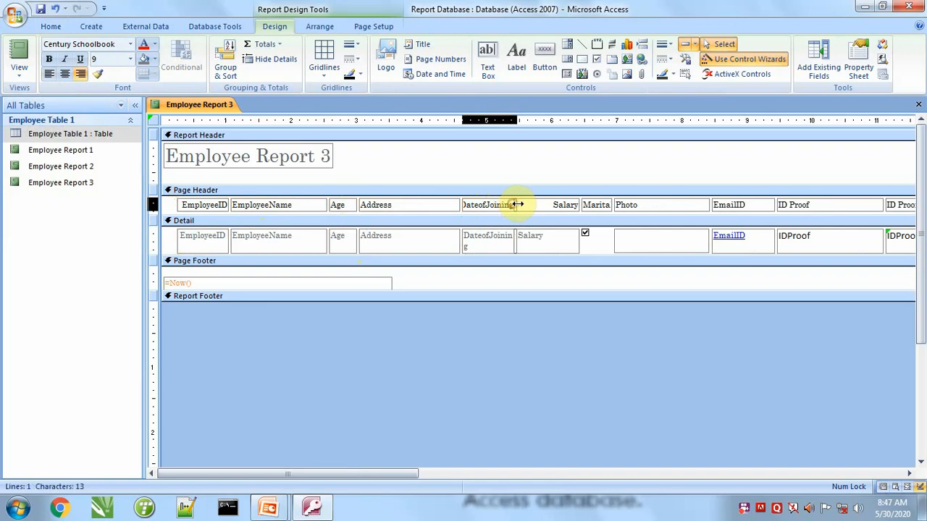
Left-align the Salary heading together with its Detail field.
click(553, 205)
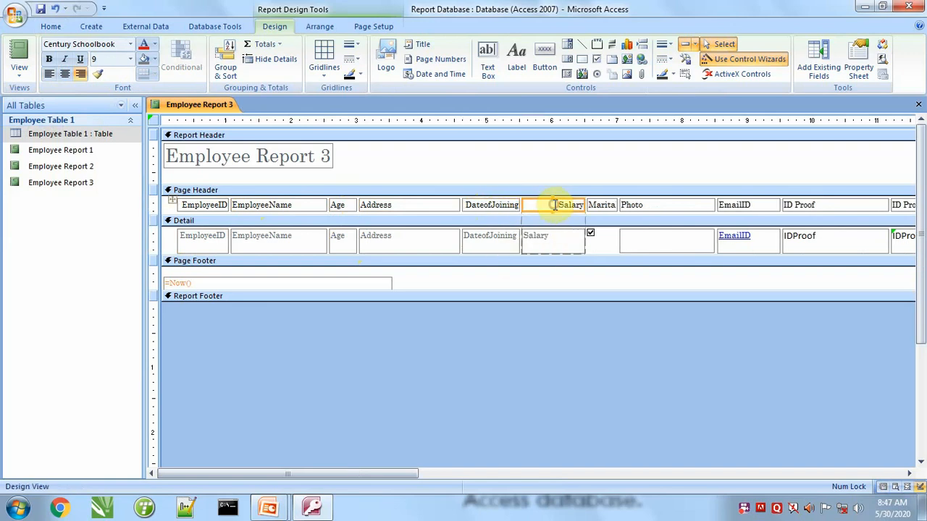
shift+click(553, 238)
click(50, 73)
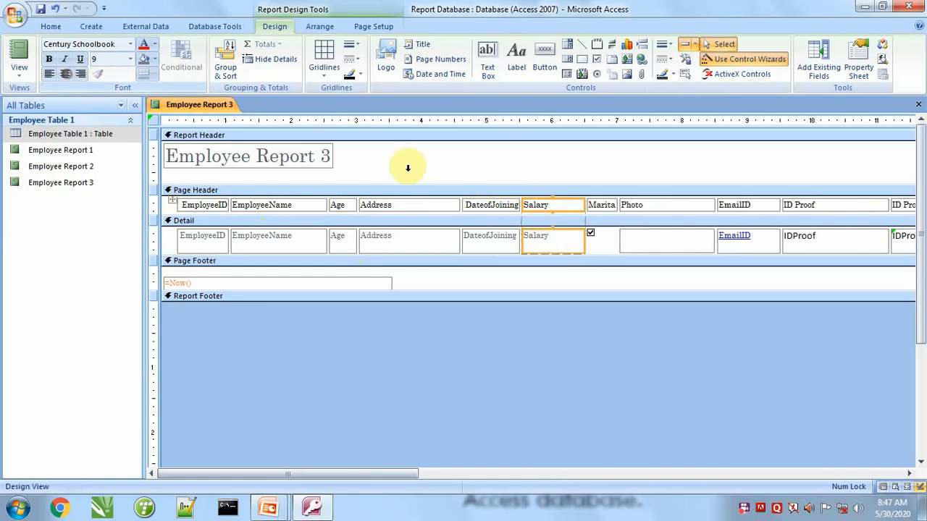
Narrow the Photo column and delete the extra ID Proof columns with their FileData, FileFlags and other Detail fields, keeping only the first.
click(668, 207)
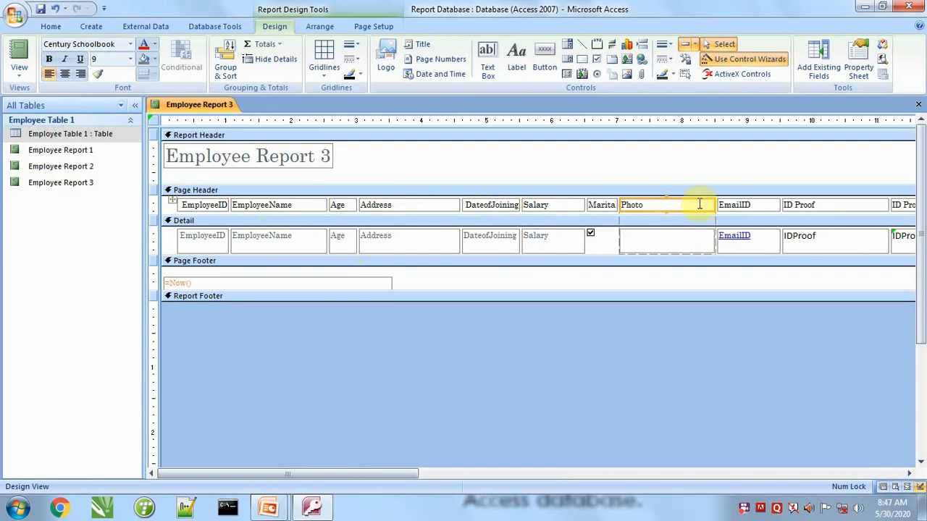
drag(713, 205, 677, 205)
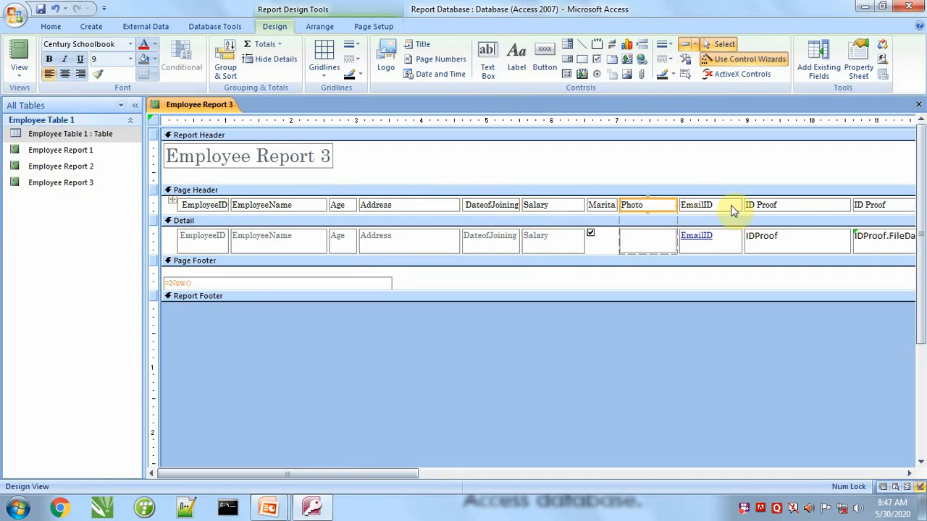
click(778, 208)
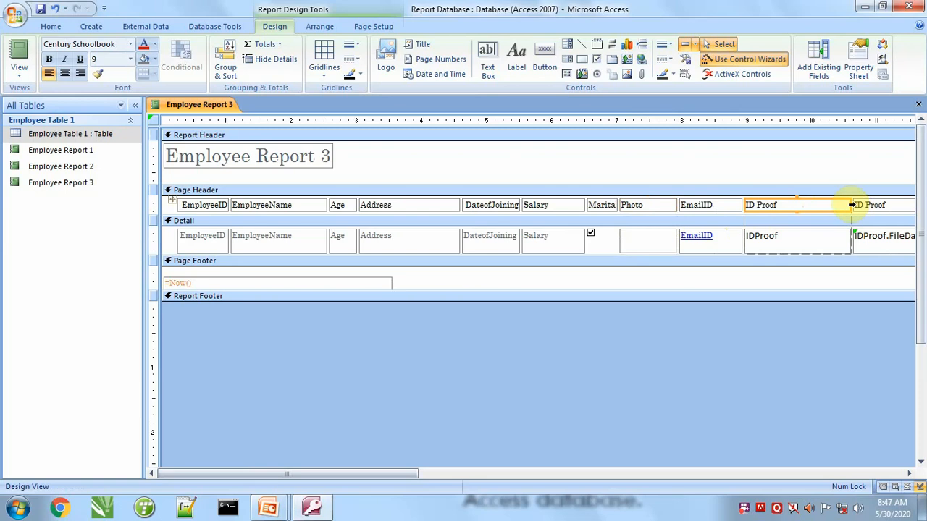
drag(382, 472, 650, 476)
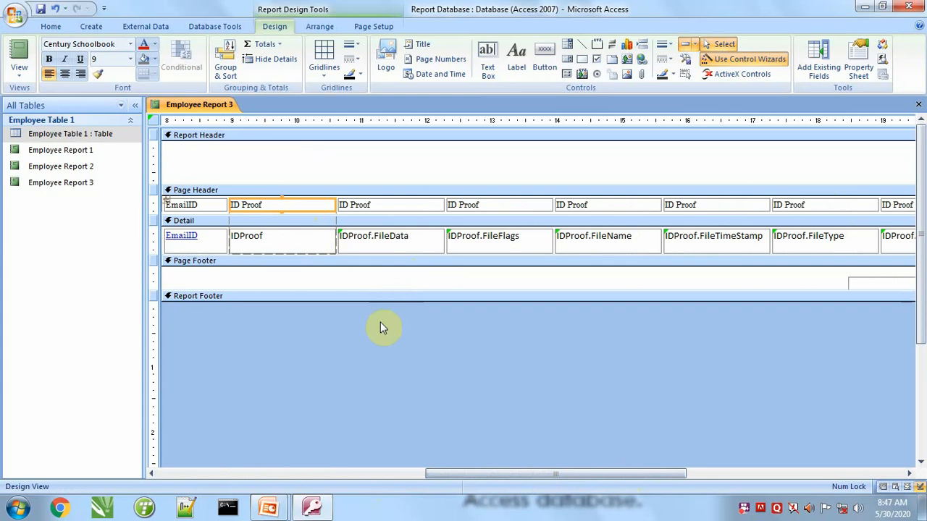
drag(369, 311, 903, 201)
key(Delete)
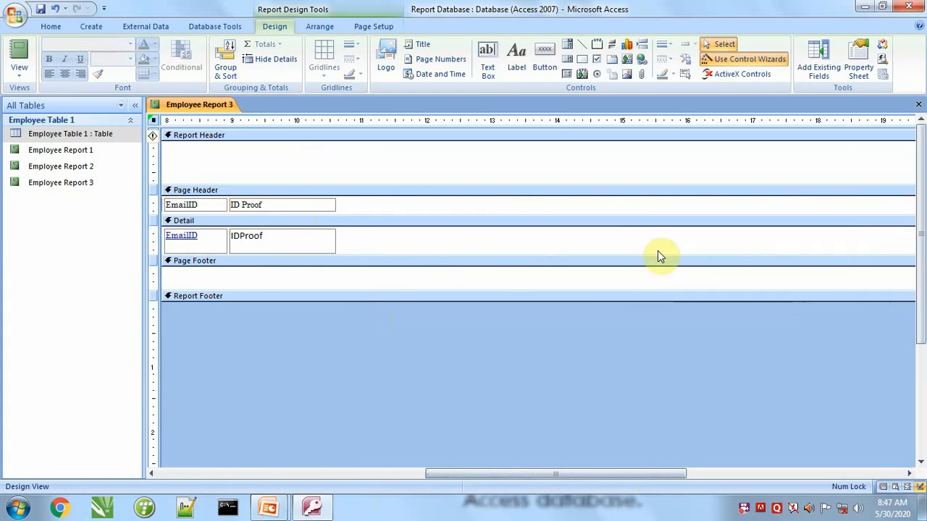
Switch to Report View and examine the layout of the remaining columns.
drag(530, 474, 265, 447)
click(10, 52)
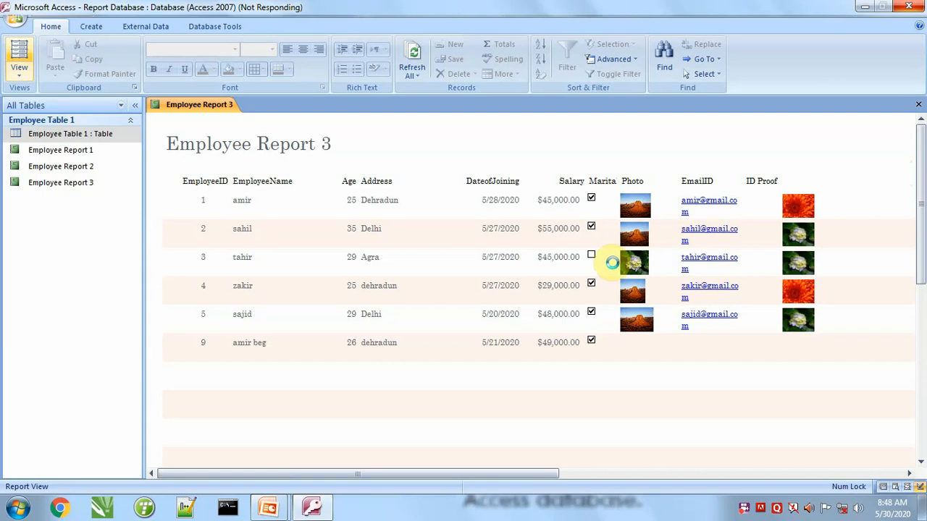
scroll(341, 285, up, 2)
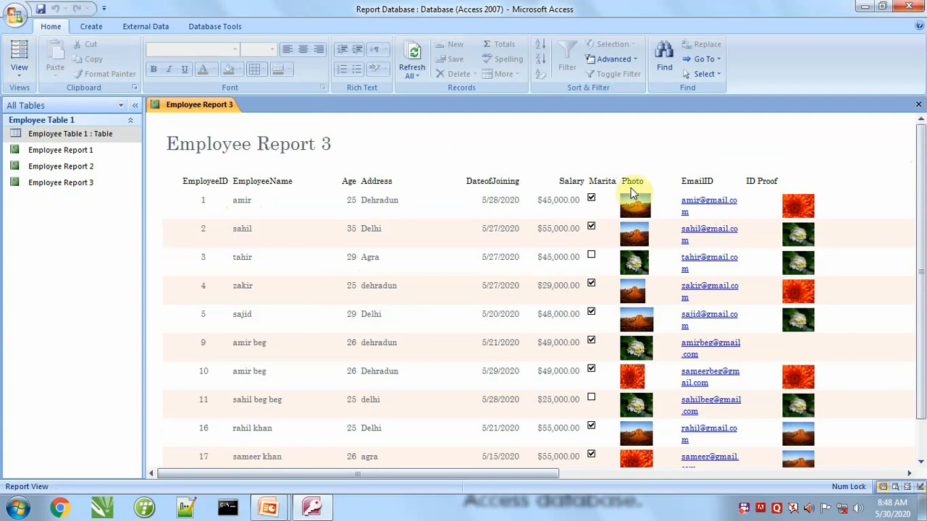
Return to Design View and center the text of the Salary heading and its Detail field.
click(18, 69)
click(55, 189)
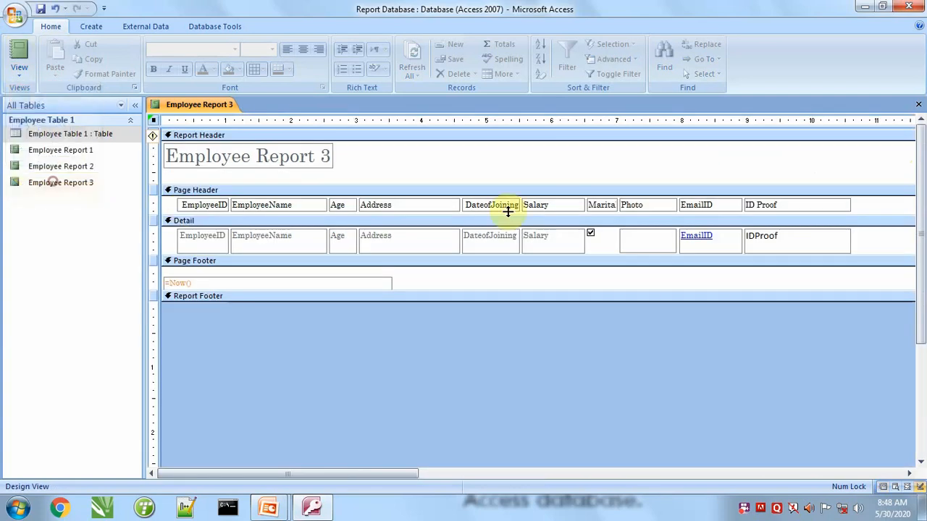
click(545, 208)
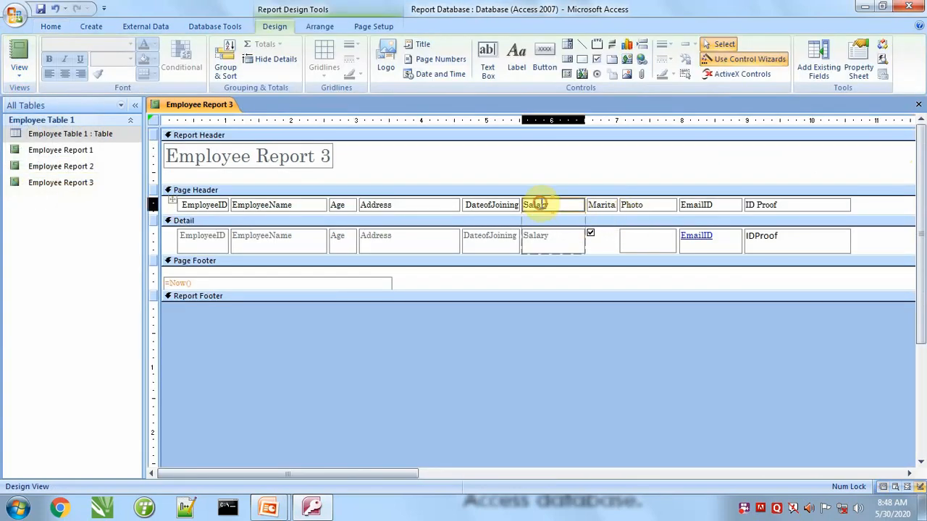
shift+click(548, 246)
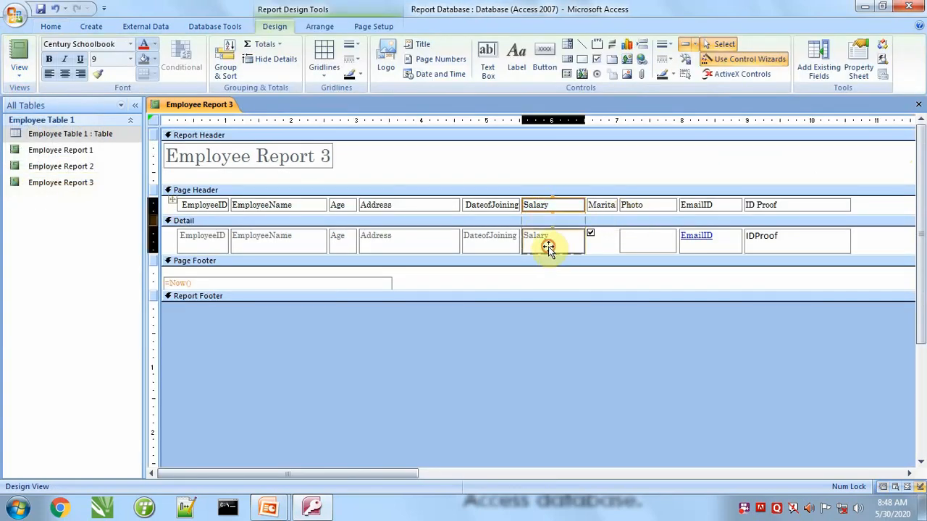
click(65, 75)
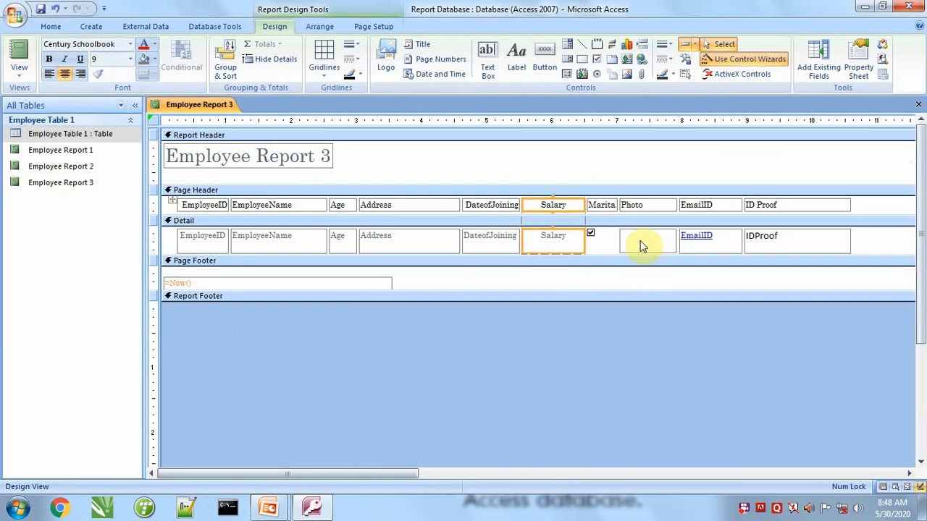
Widen the MaritalStatus column to fit its full heading.
click(611, 208)
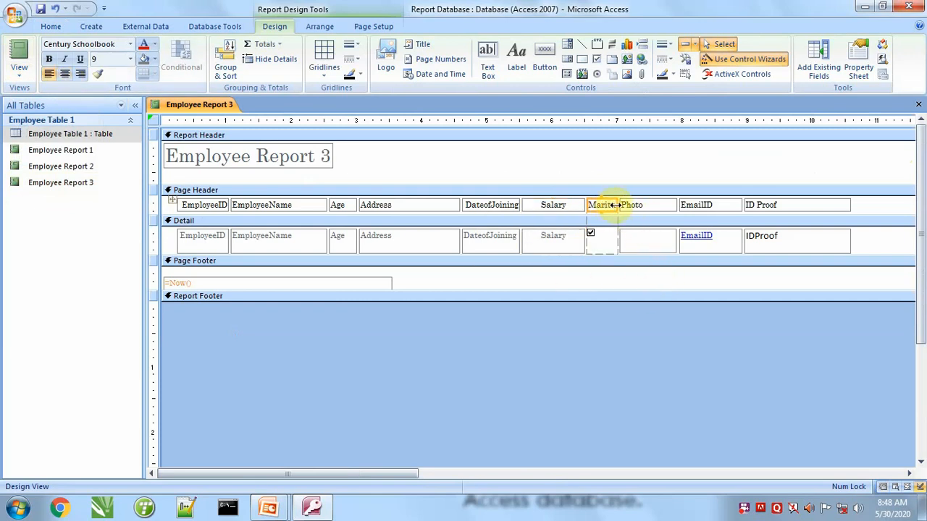
drag(616, 205, 650, 205)
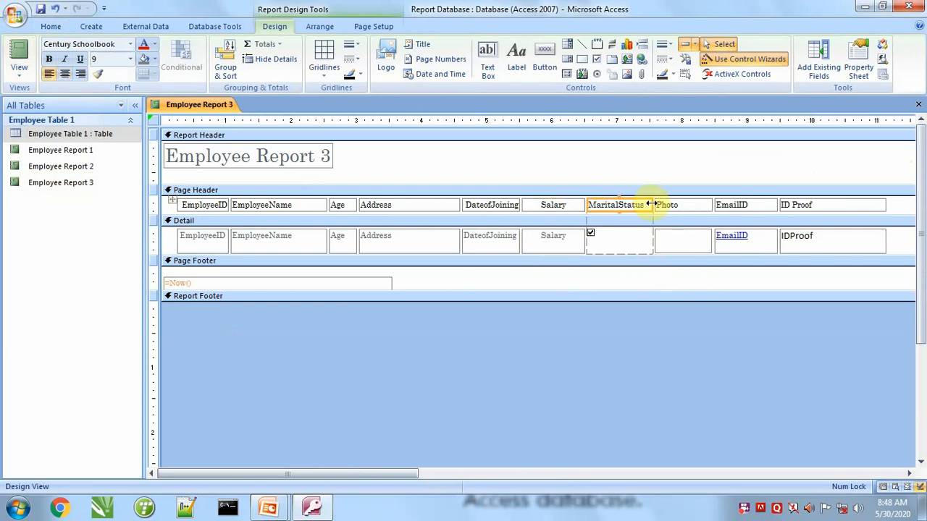
click(592, 233)
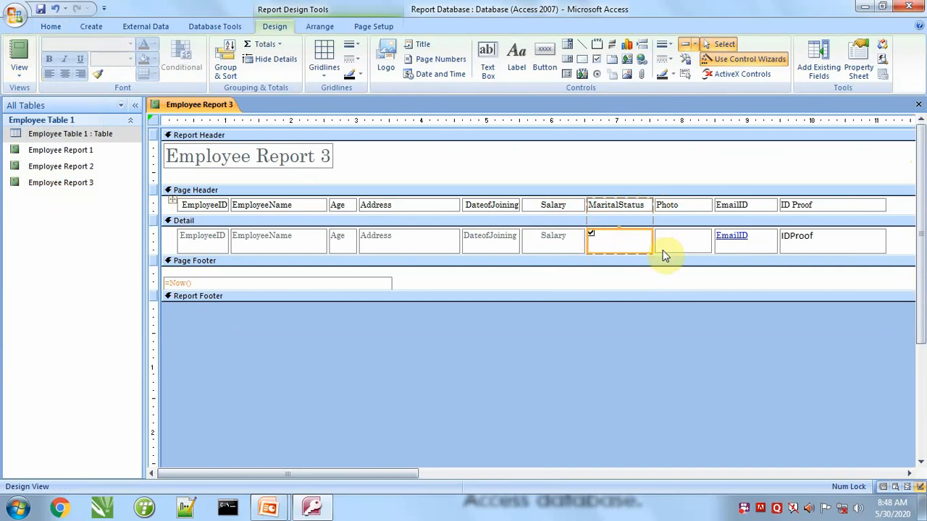
drag(650, 242, 608, 241)
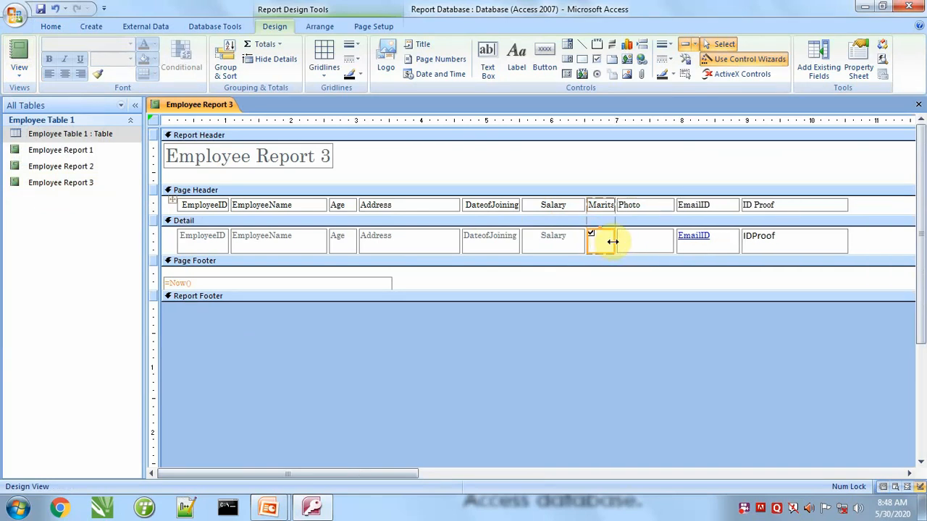
key(ctrl+z)
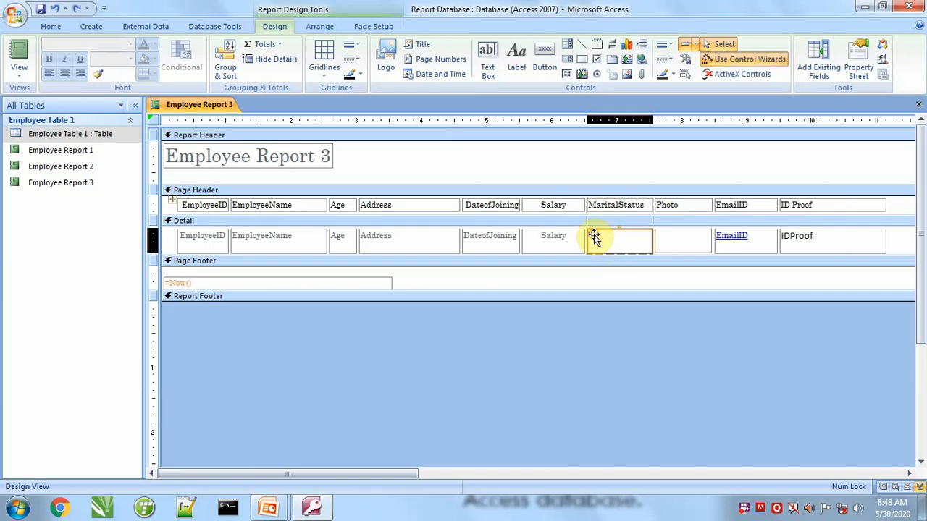
click(597, 236)
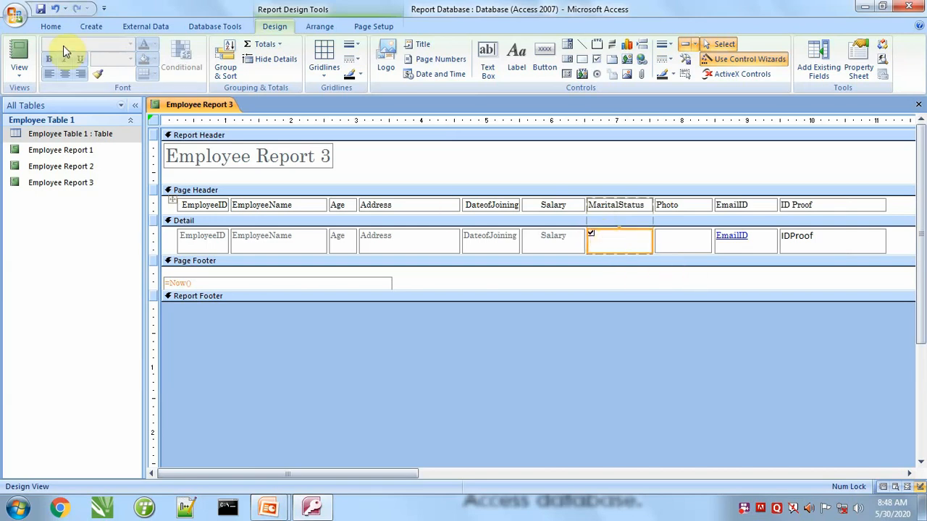
Check the report in Report View and widen the EmailID column in Design View so each address fits on one line.
click(19, 54)
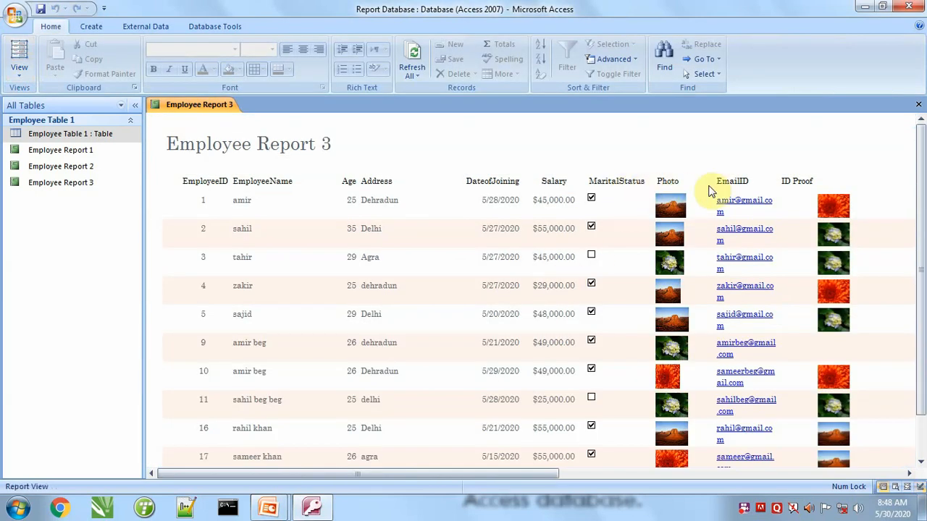
click(19, 68)
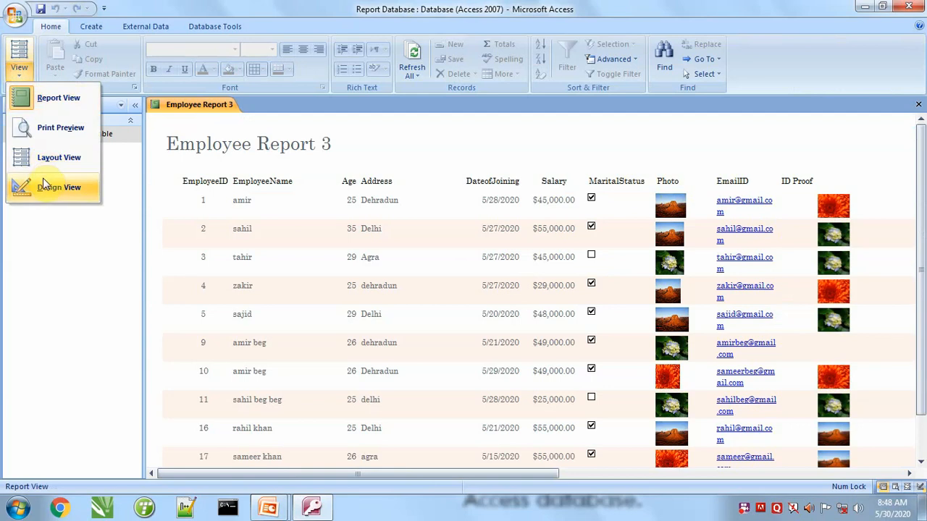
click(43, 184)
click(753, 209)
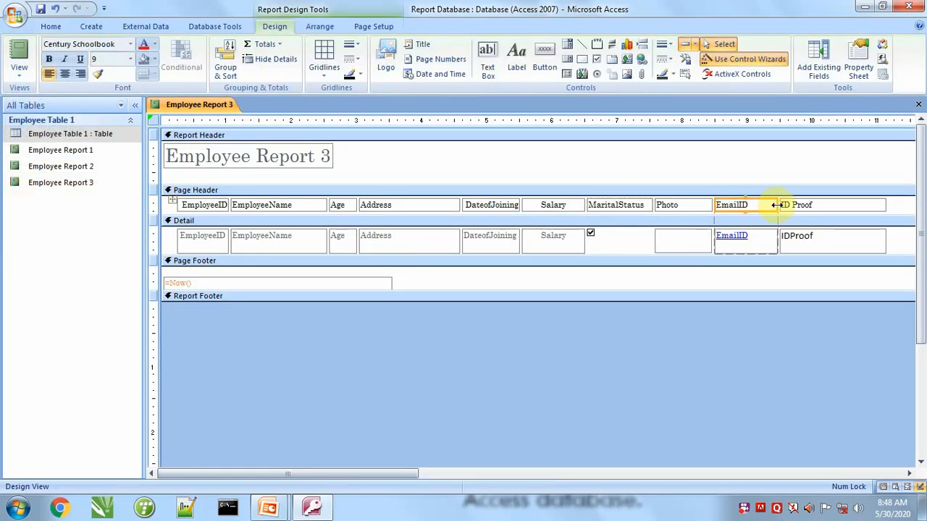
drag(776, 205, 803, 206)
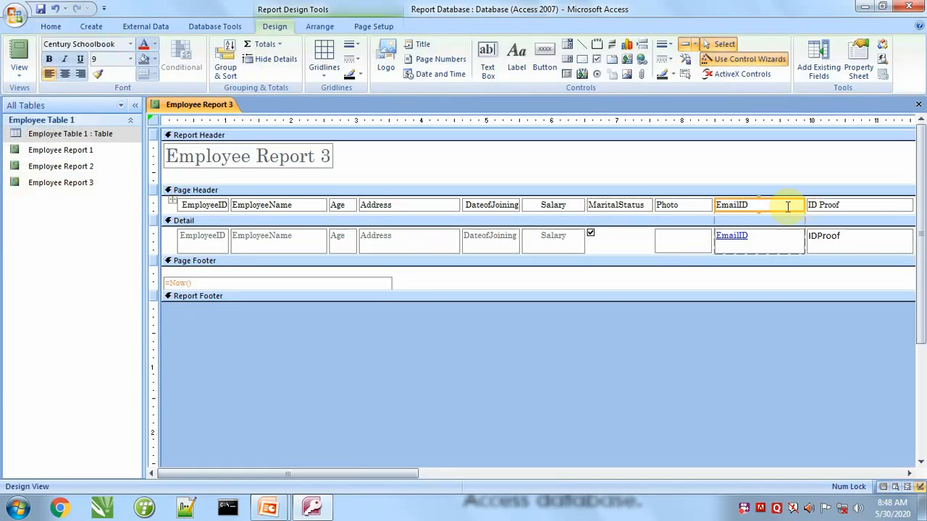
click(20, 52)
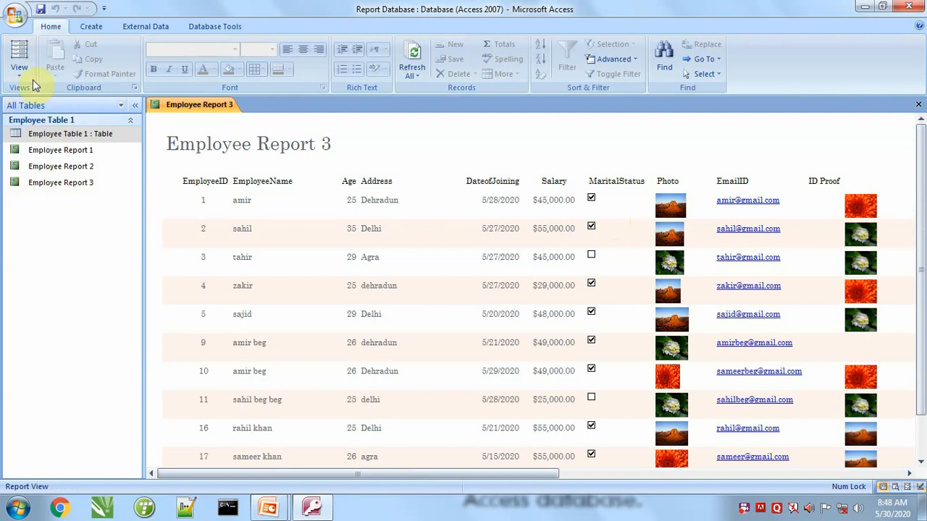
Center the IDProof field in the Detail section in Design View and check it in Report View.
click(9, 70)
click(43, 187)
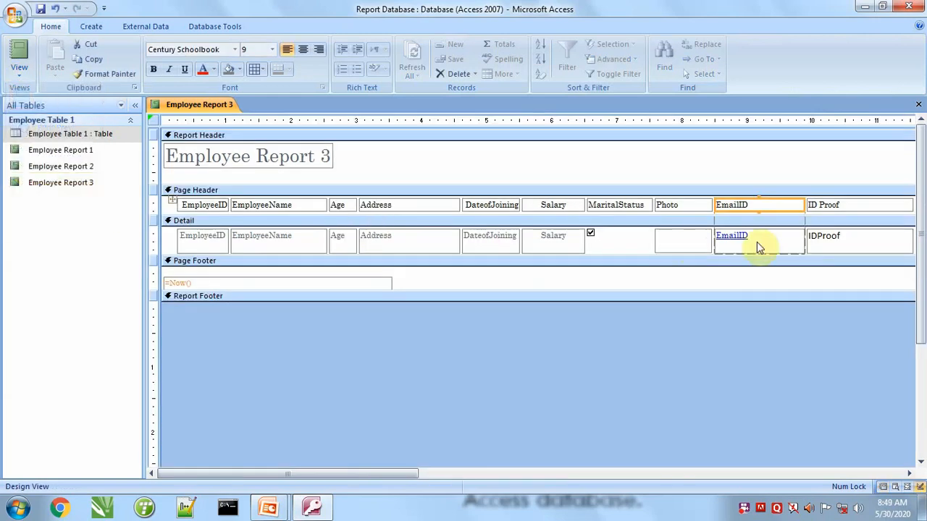
click(842, 233)
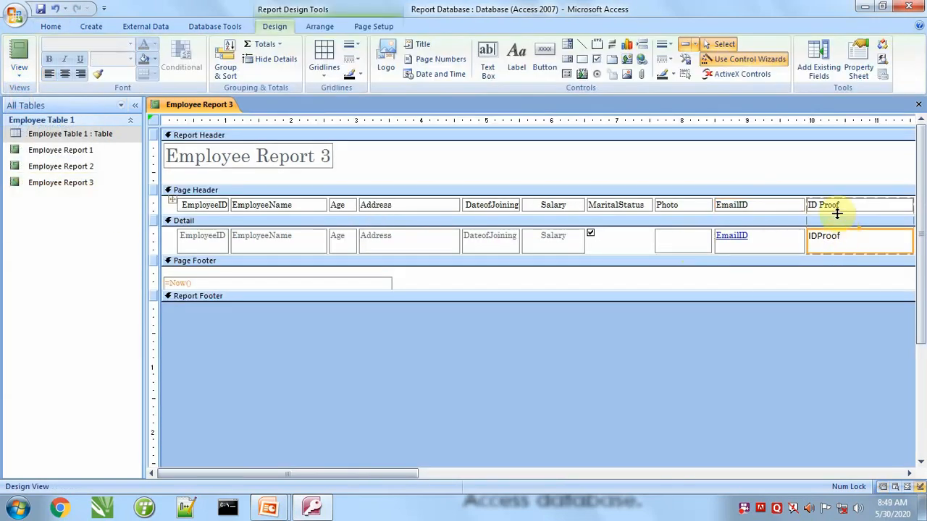
shift+click(837, 204)
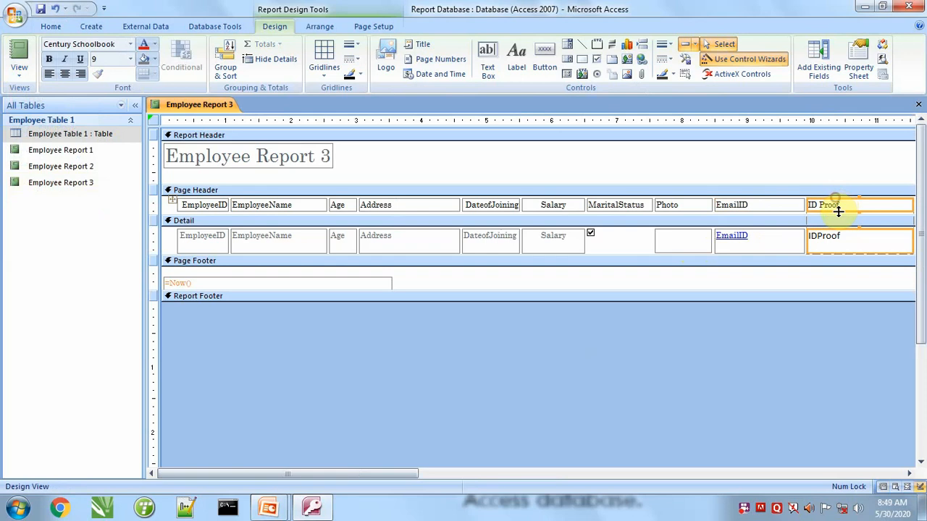
click(821, 295)
click(835, 241)
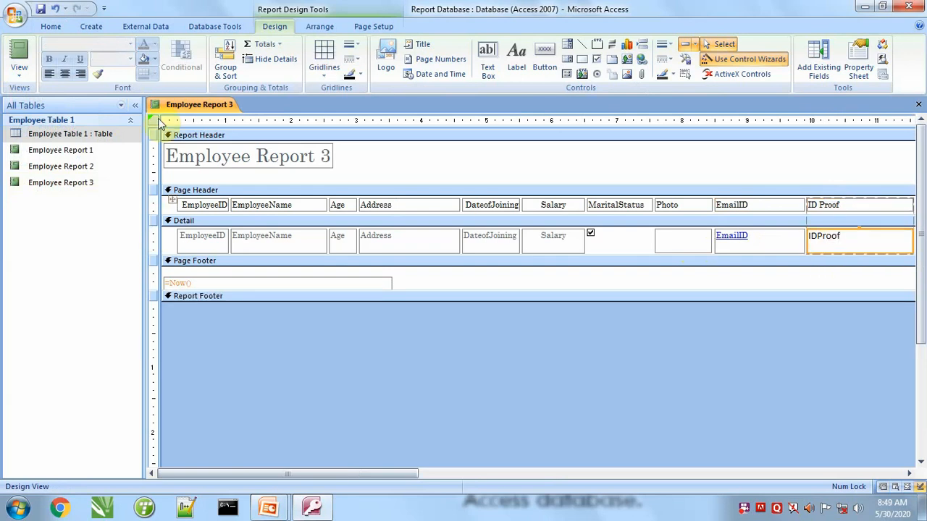
click(19, 58)
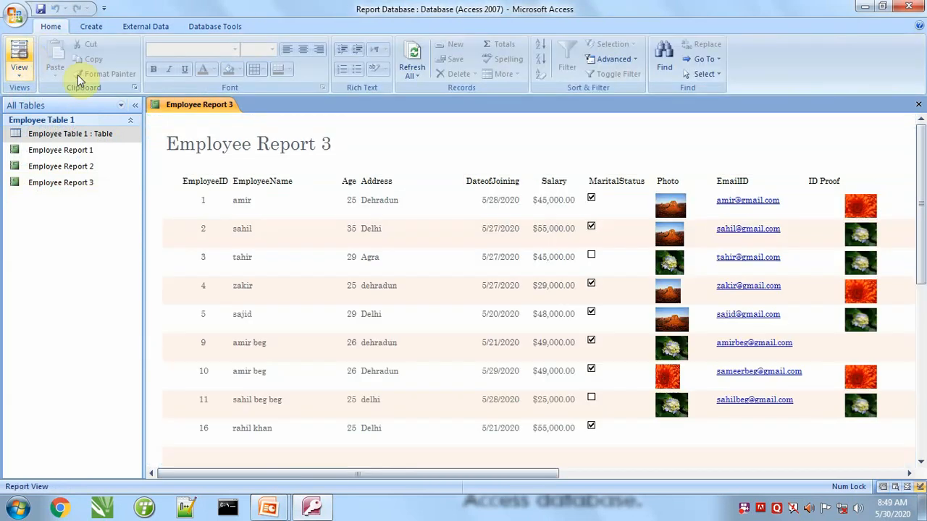
Center the ID Proof heading in the Page Header to match its field and check it in Report View.
click(14, 72)
click(29, 187)
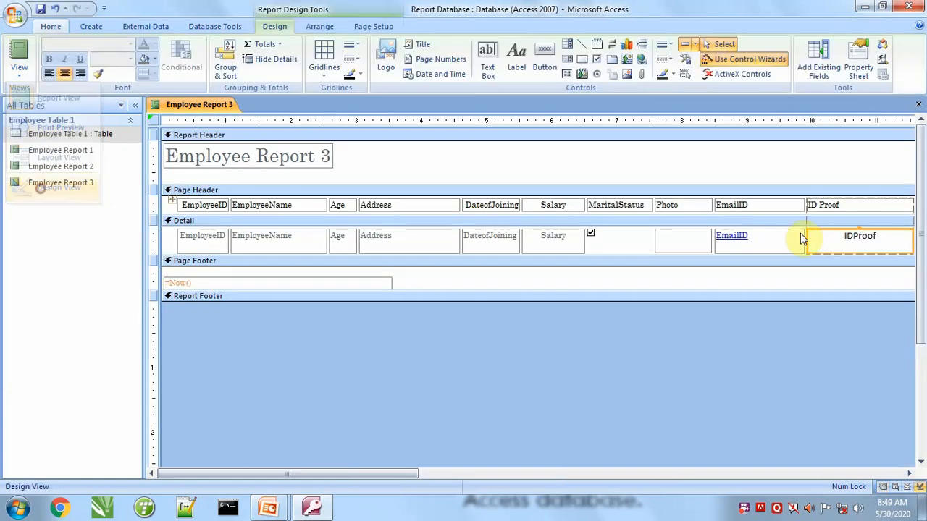
click(846, 205)
click(66, 74)
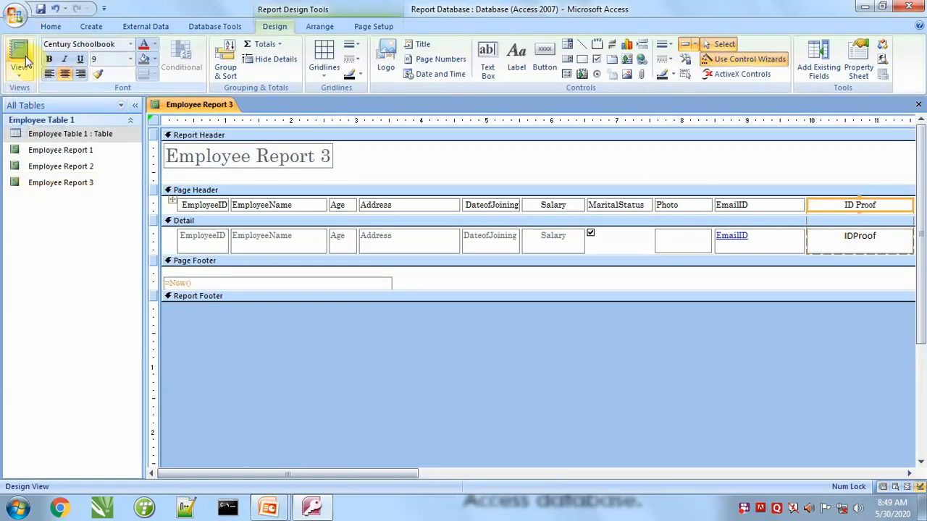
click(19, 58)
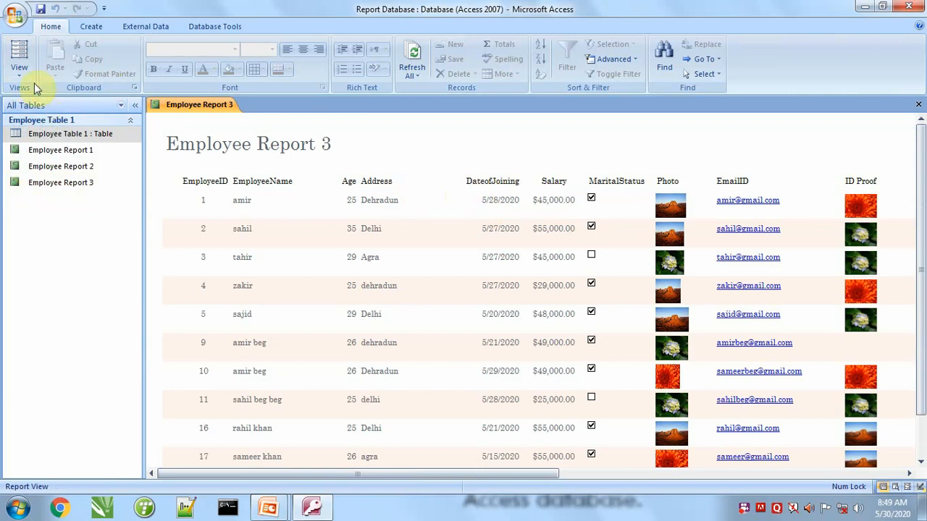
Center the DateofJoining field in the Detail section in Design View and check it in Report View.
click(19, 70)
click(94, 190)
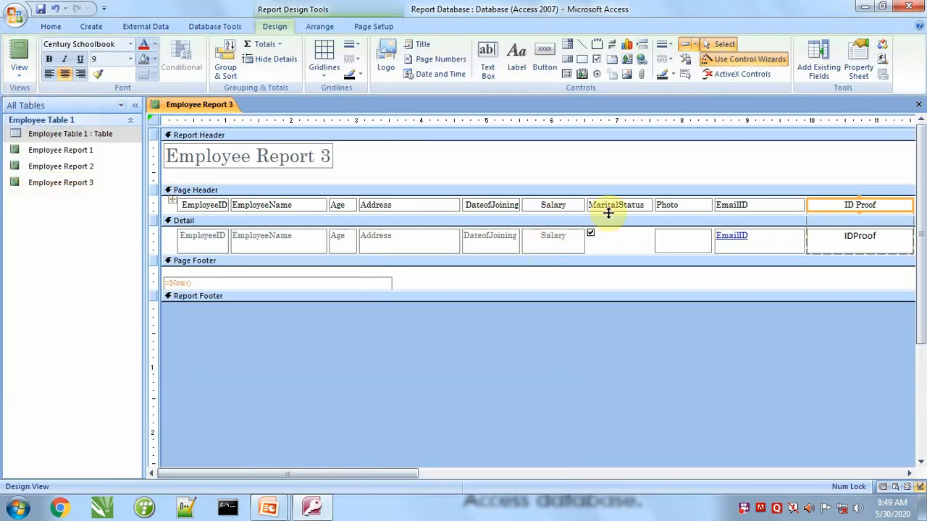
click(486, 236)
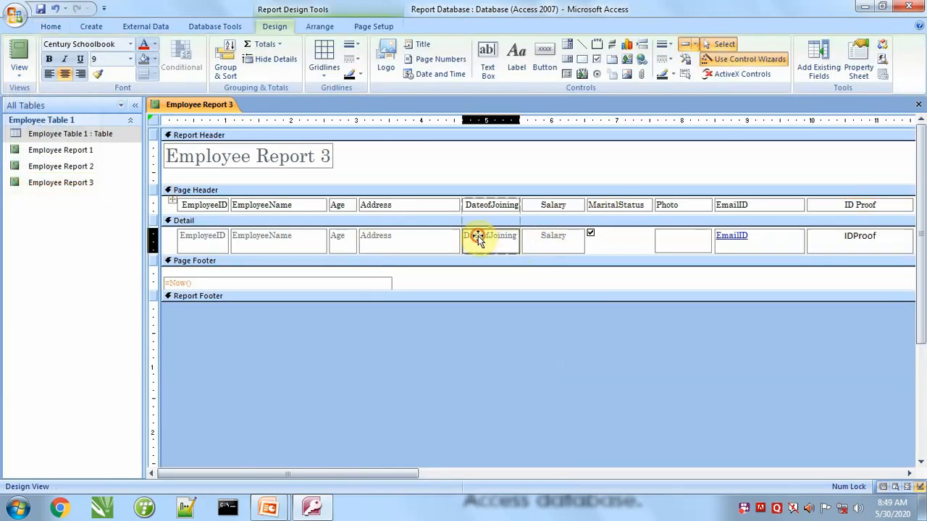
click(66, 74)
click(20, 51)
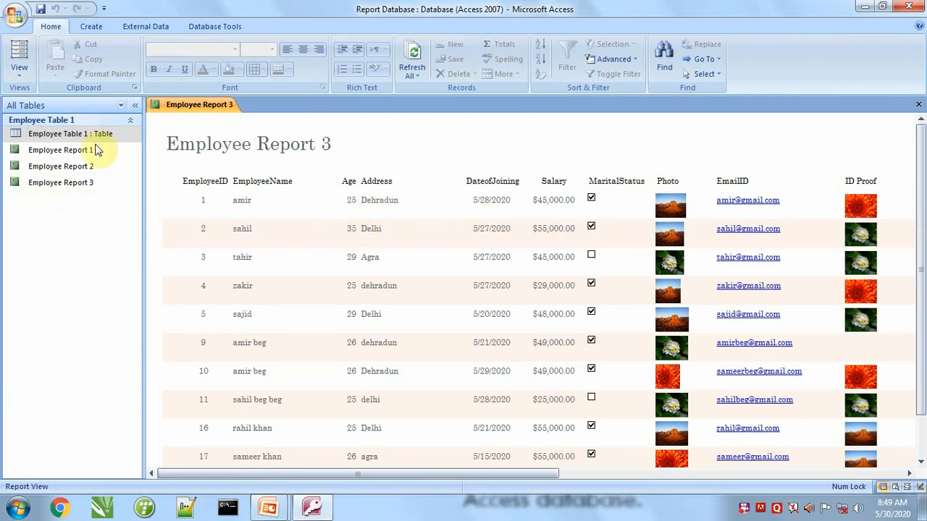
Return Employee Report 3 to Design View.
click(19, 70)
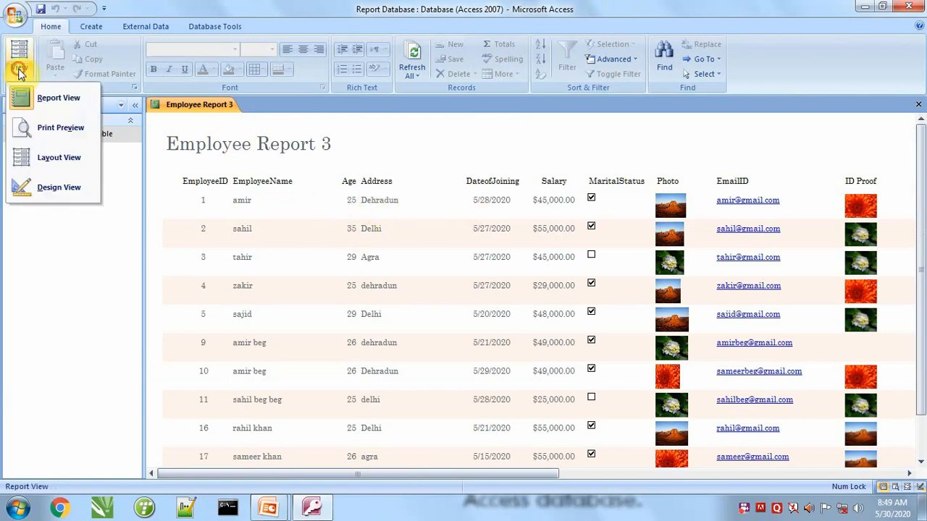
click(41, 189)
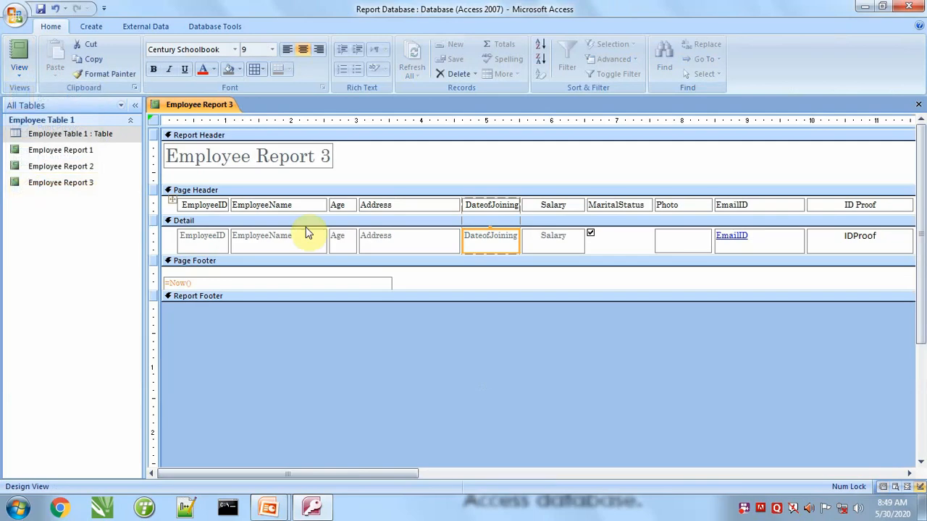
Left-align the Age field in the Detail section to match its heading and check it in Report View.
click(343, 205)
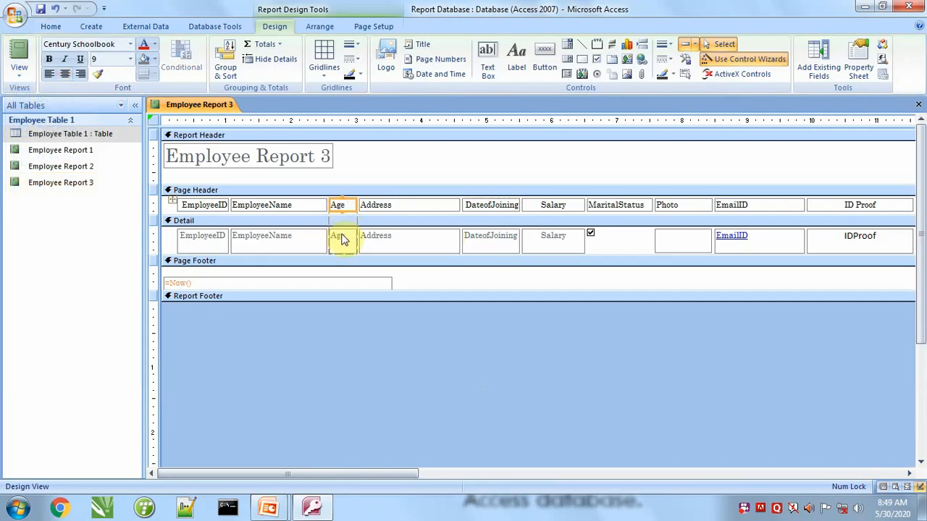
shift+click(343, 240)
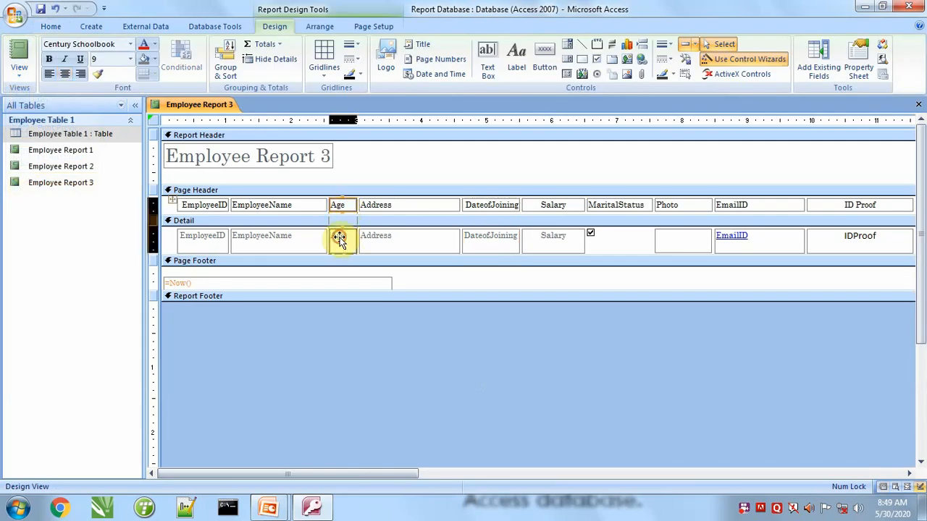
click(20, 58)
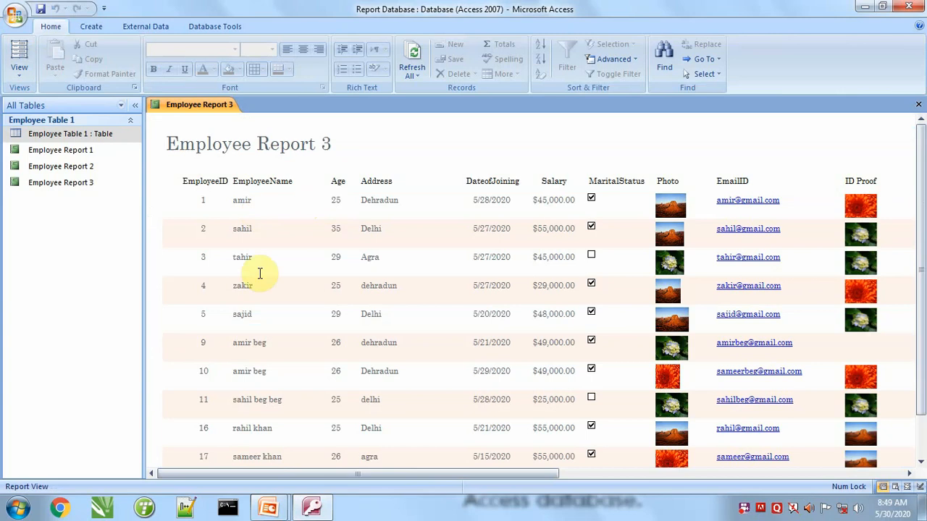
scroll(290, 350, down, 3)
scroll(290, 349, up, 1)
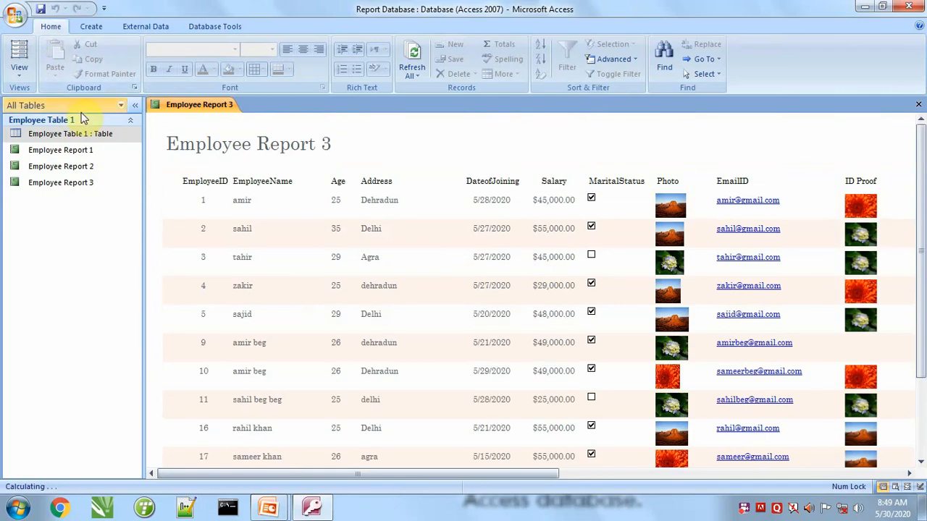
Make all the Page Header headings bold at font size 12 in Design View and check them in Report View.
click(17, 67)
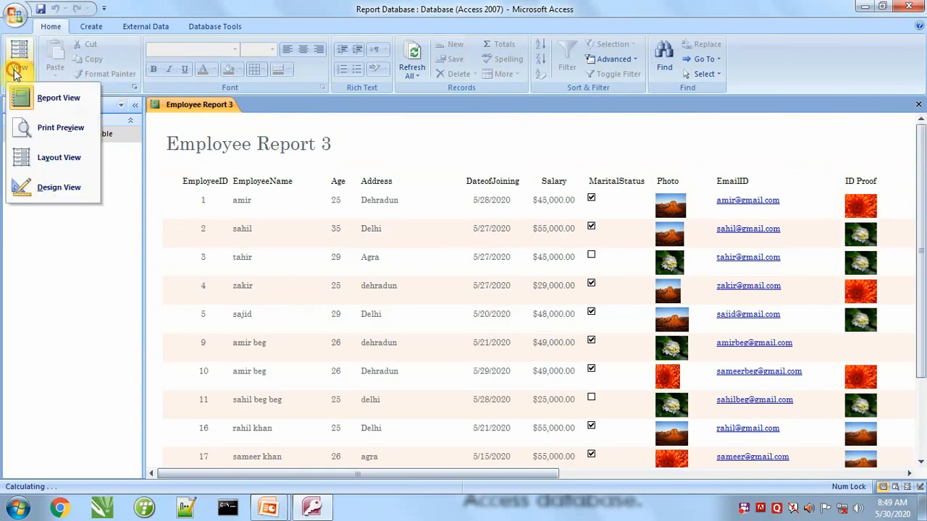
click(45, 190)
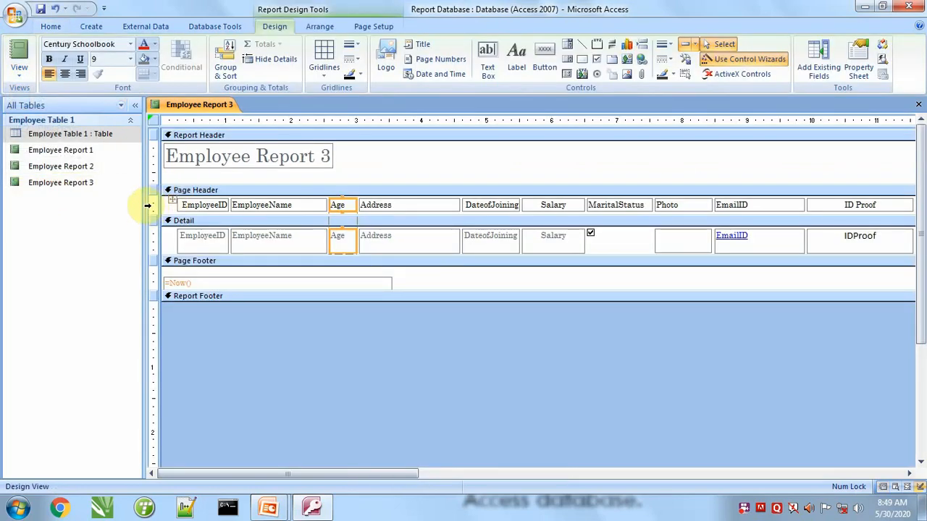
click(147, 206)
click(48, 58)
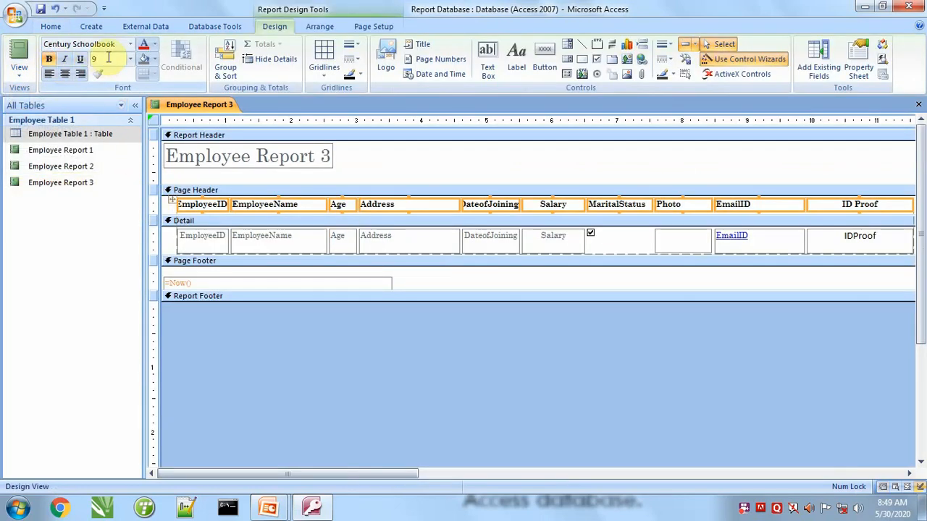
click(131, 61)
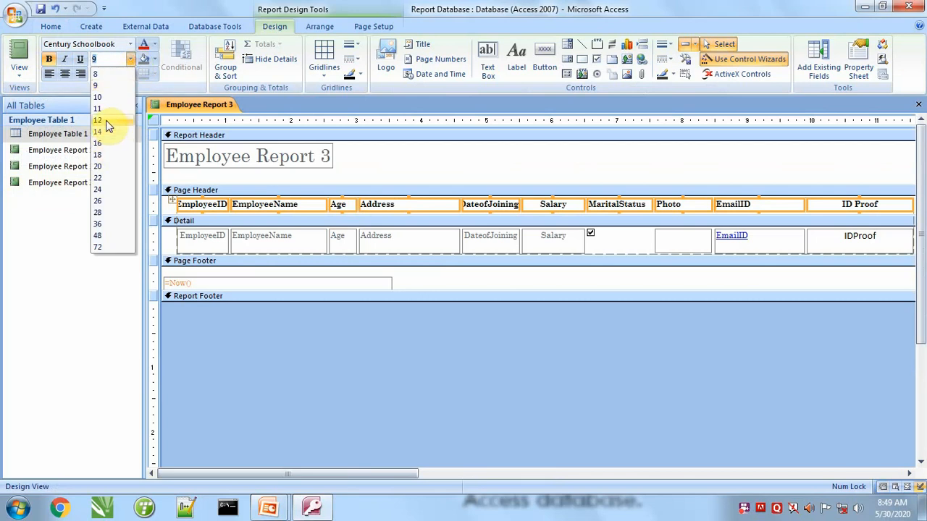
click(105, 120)
click(20, 54)
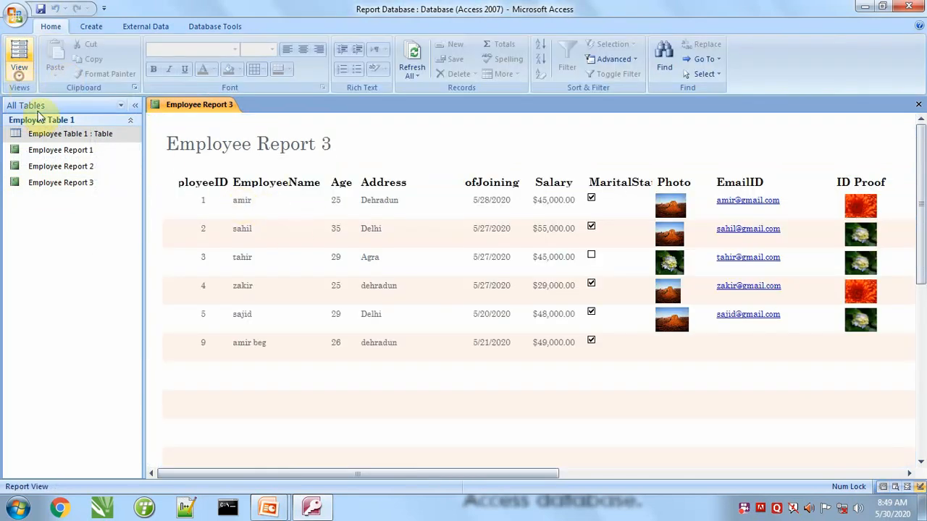
Set the font size of all Page Header headings and Detail fields to 10 and check the report in Report View.
click(23, 74)
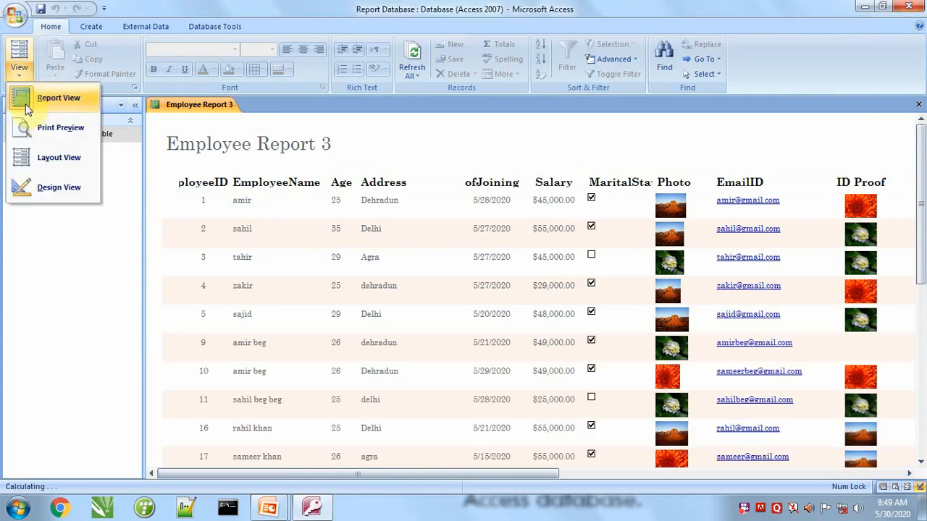
click(25, 186)
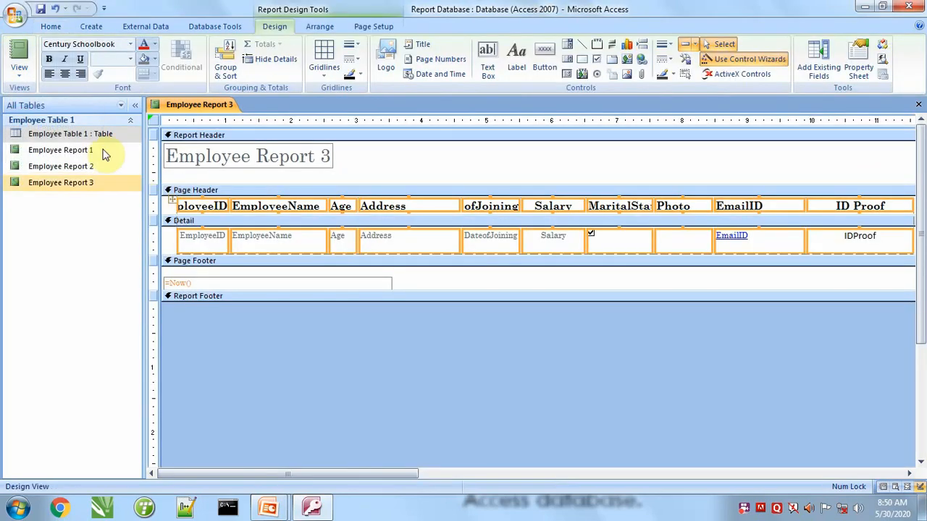
click(130, 59)
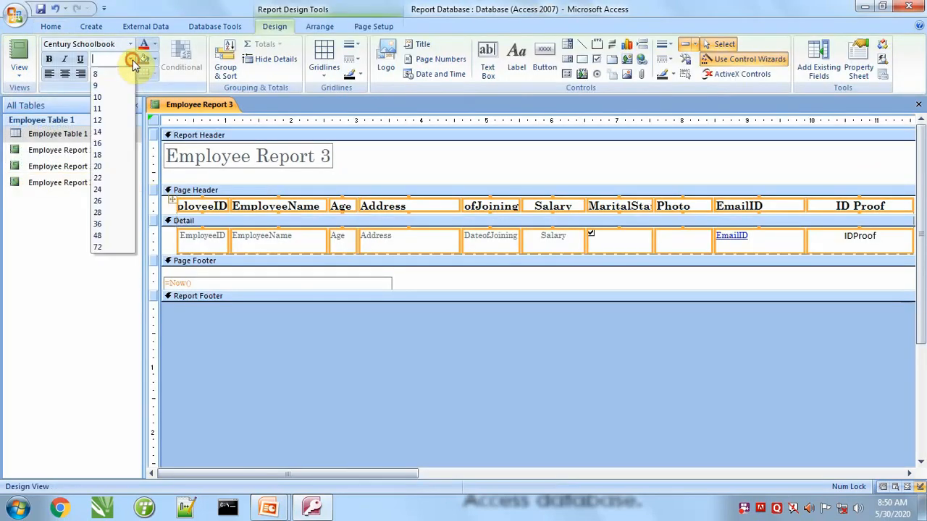
click(106, 98)
click(22, 56)
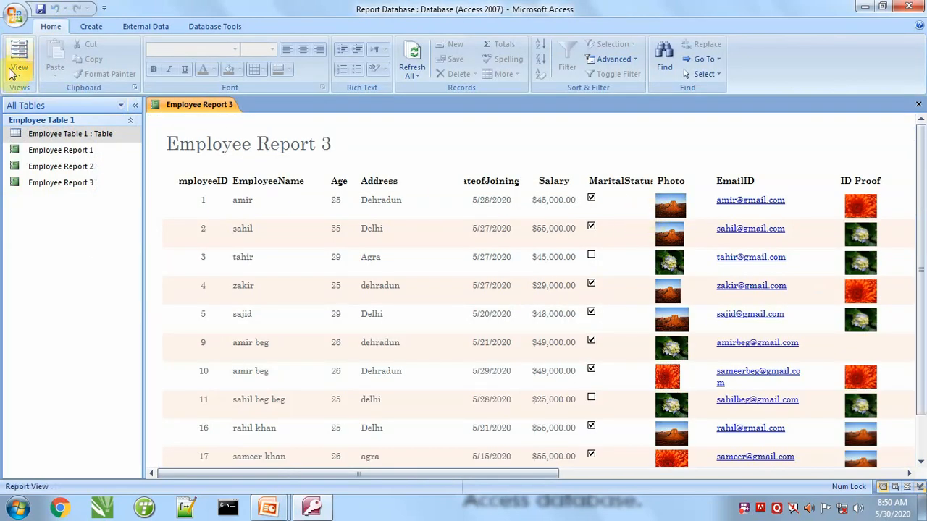
Widen the EmployeeID column in Design View so its full heading fits, and check it in Report View.
click(13, 69)
click(28, 186)
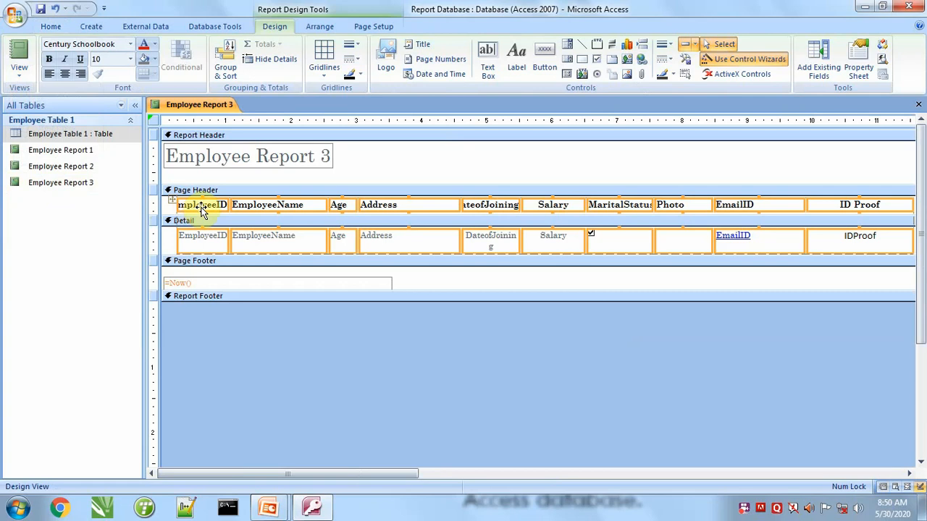
click(178, 206)
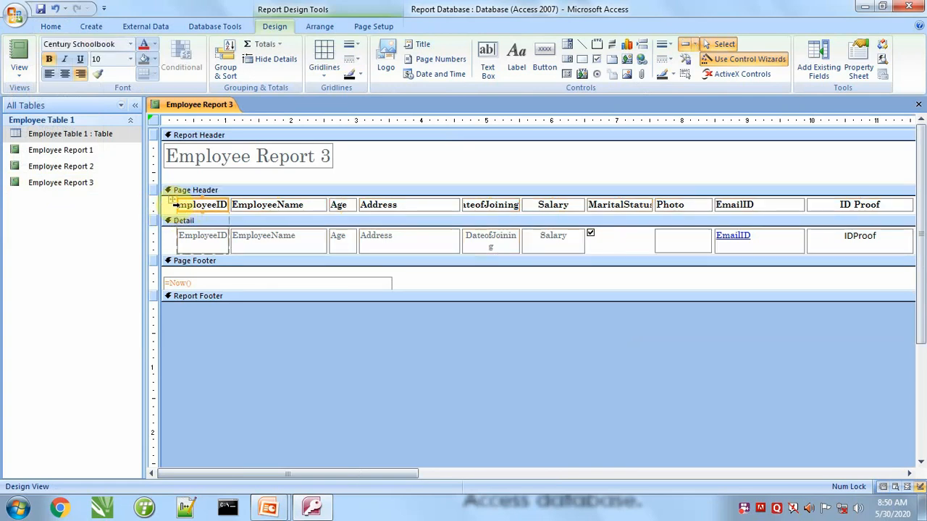
click(225, 205)
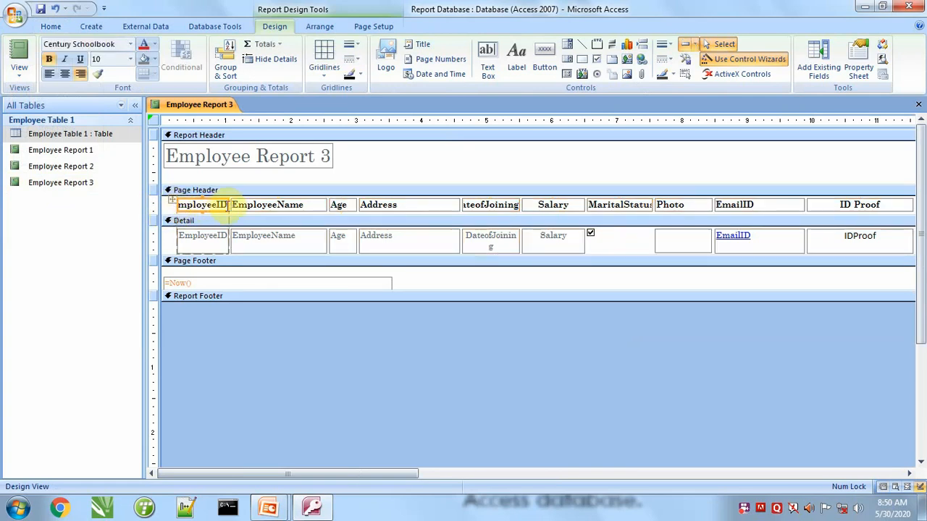
drag(225, 205, 233, 205)
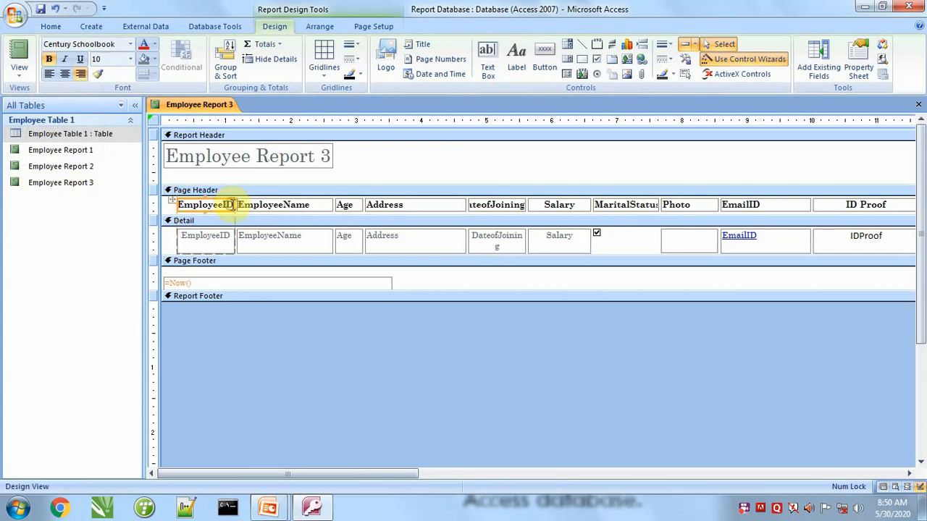
click(20, 63)
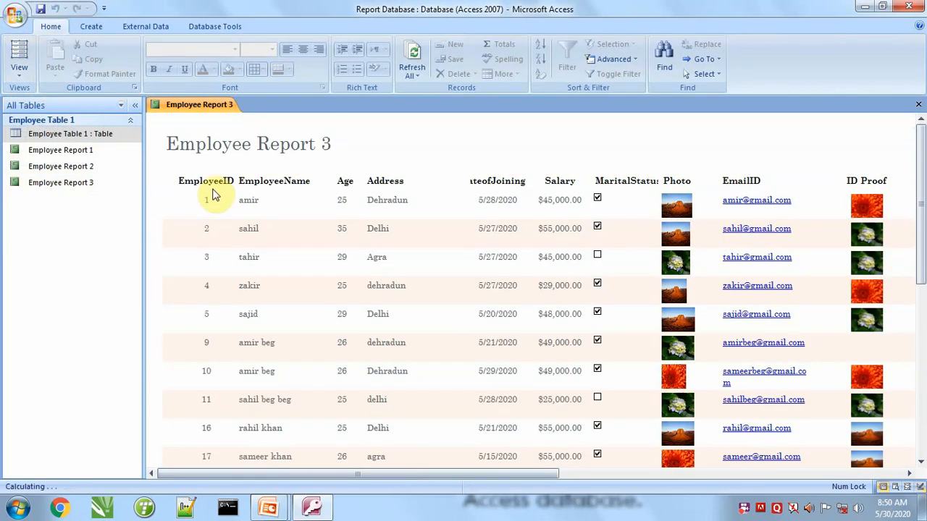
scroll(337, 263, down, 3)
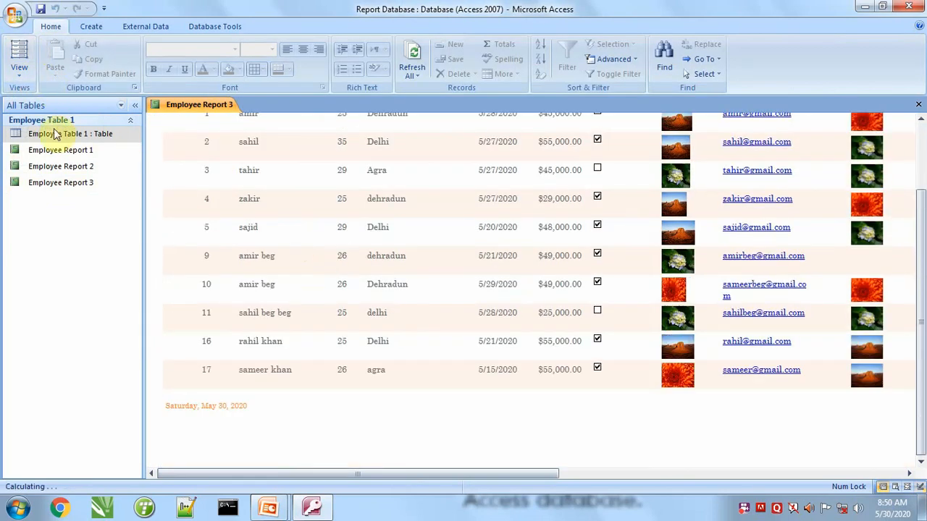
Remove the 3 from the Report Header title in Design View so it reads Employee Report.
click(20, 71)
click(62, 189)
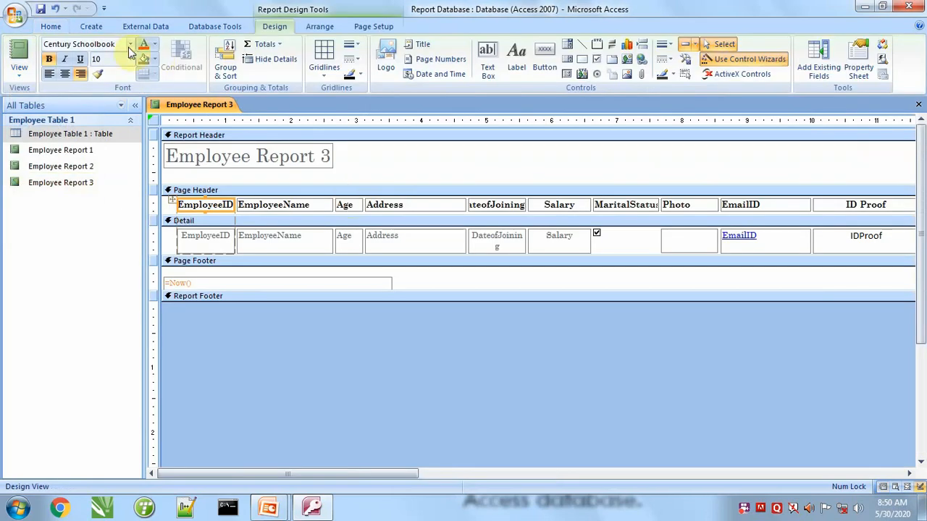
click(92, 26)
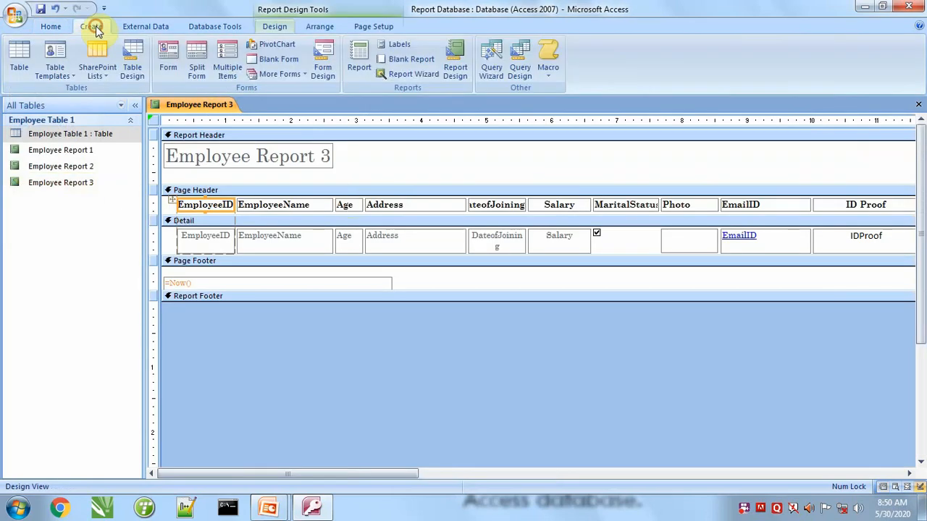
click(306, 156)
click(323, 154)
double_click(322, 154)
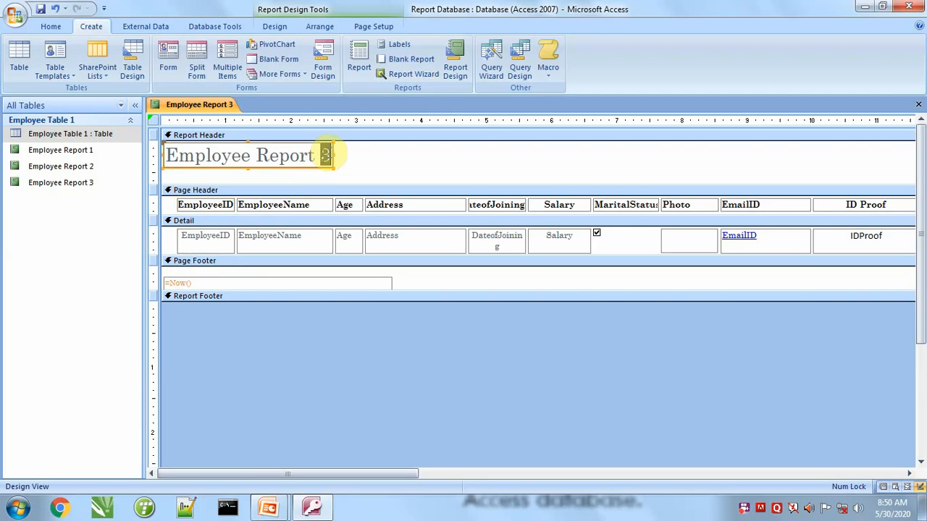
key(BackSpace)
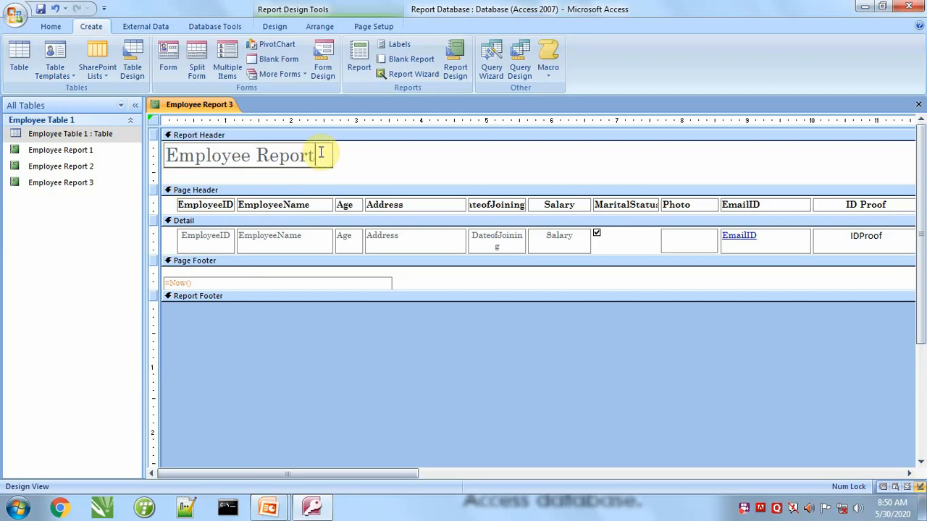
click(368, 153)
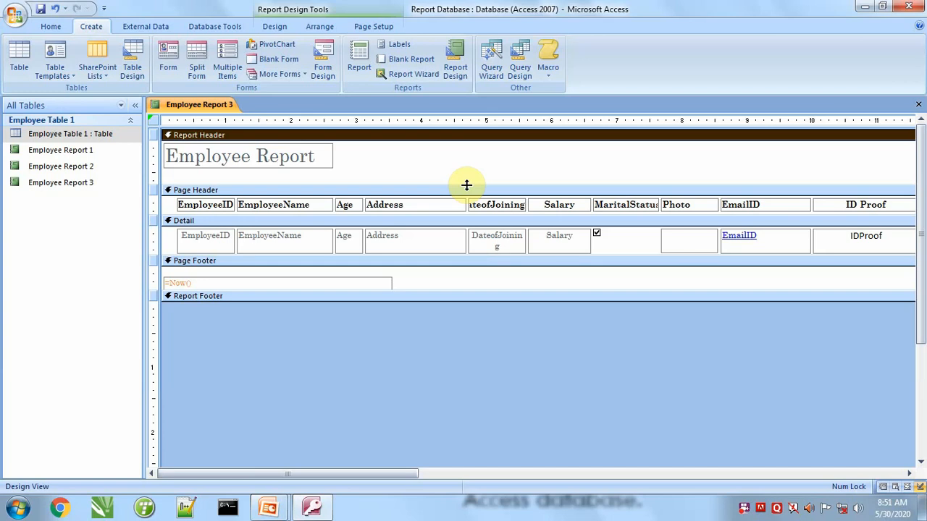
Widen the MaritalStatus column slightly so its full heading fits in the Page Header.
click(625, 206)
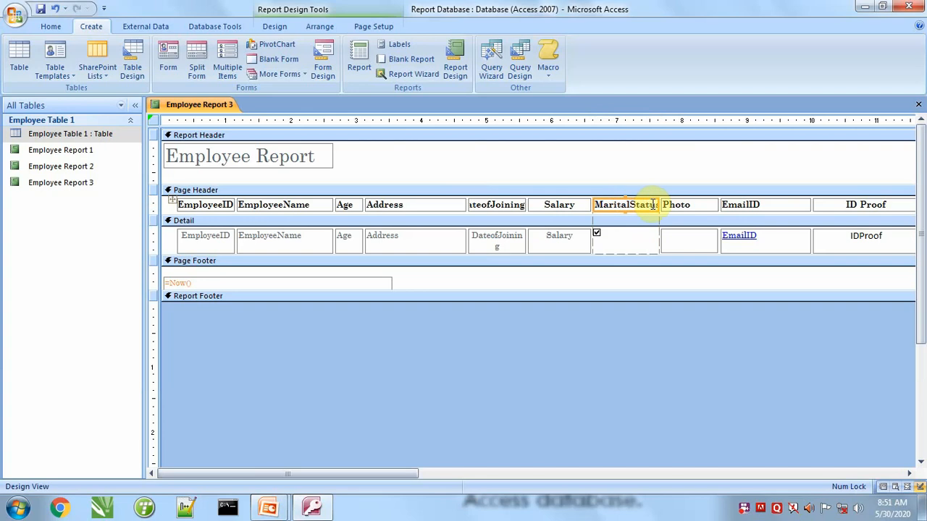
drag(660, 204, 670, 205)
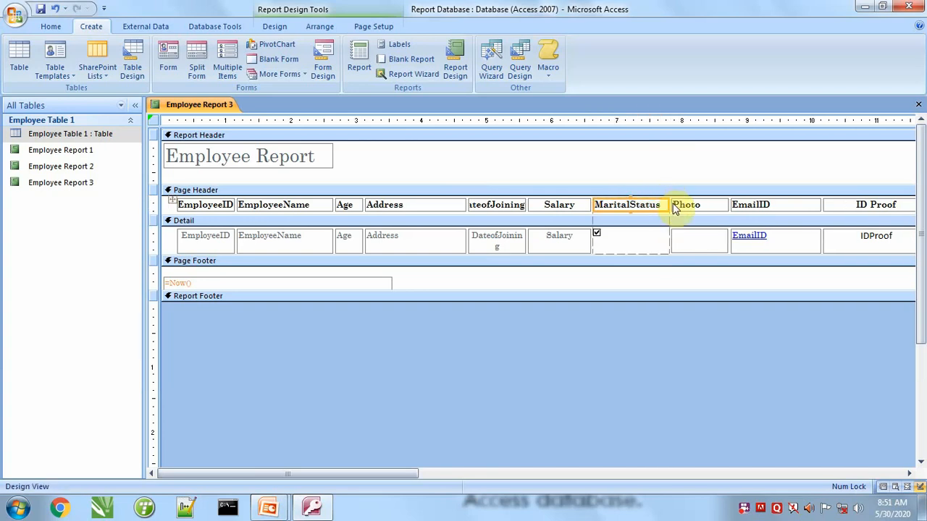